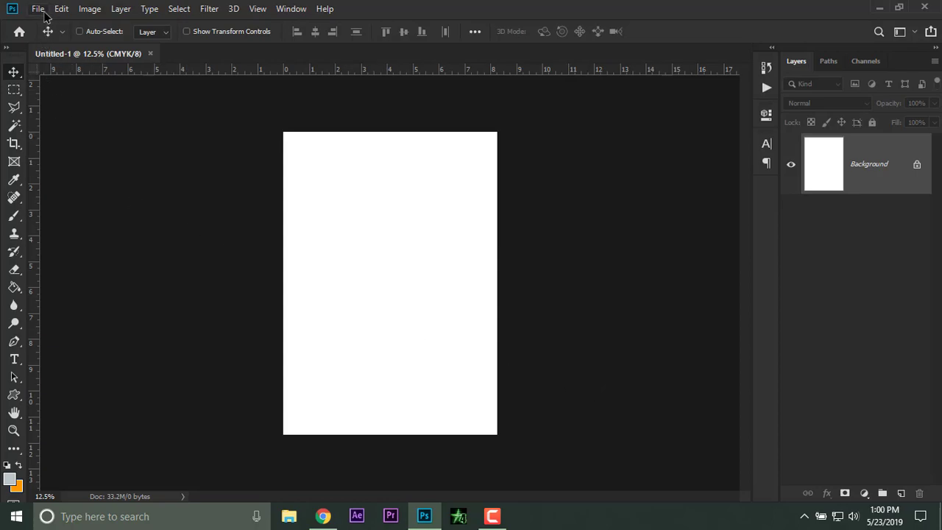
# - Fill the upper half of the page, across its full width, with orange on a new layer
pyautogui.click(13, 89)
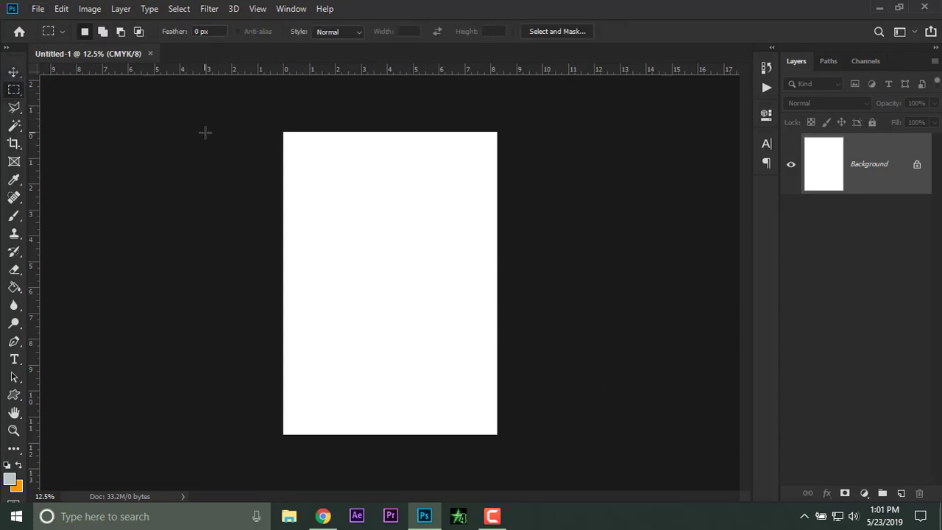
pyautogui.moveTo(287, 134); pyautogui.dragTo(526, 281)
pyautogui.hotkey('ctrl', ';')
pyautogui.click(900, 493)
pyautogui.click(19, 465)
pyautogui.click(14, 287)
pyautogui.click(340, 266)
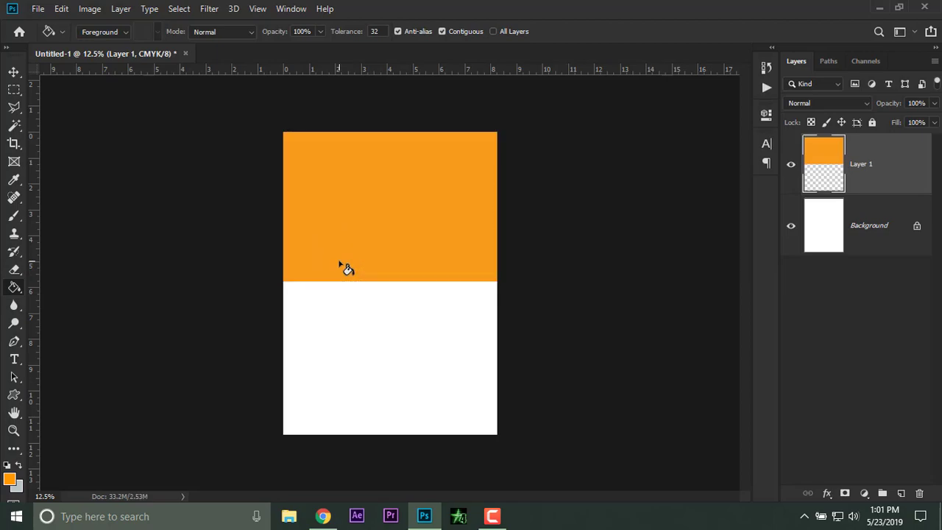
# - Scale the orange block to about 116.6%, keeping its upper edge at the top of the page
pyautogui.hotkey('ctrl', '+')
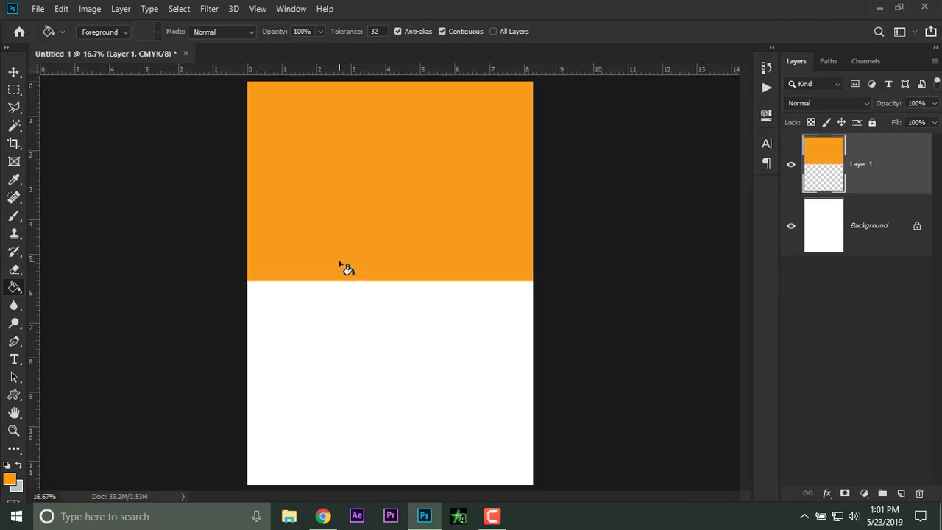
pyautogui.hotkey('ctrl', '-')
pyautogui.hotkey('ctrl', '+')
pyautogui.click(14, 71)
pyautogui.click(187, 32)
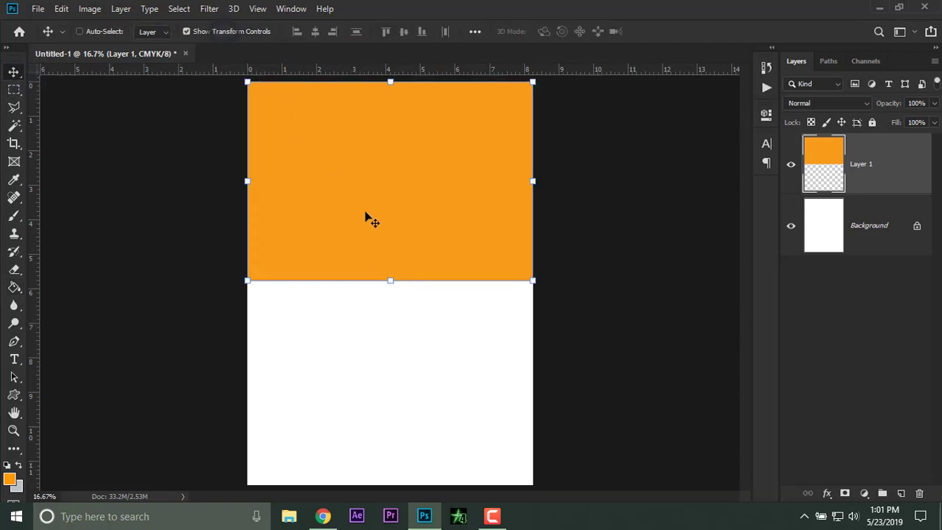
pyautogui.moveTo(395, 300); pyautogui.dragTo(402, 318)
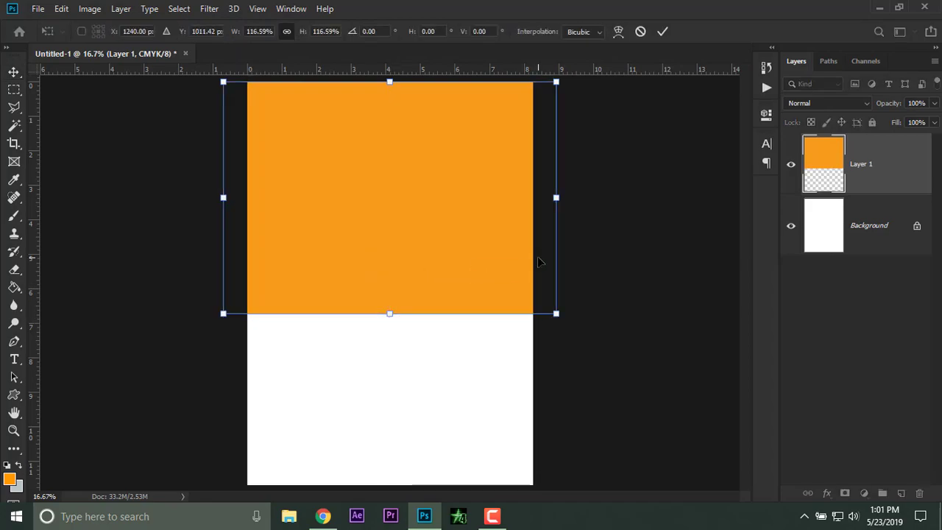
pyautogui.press('Return')
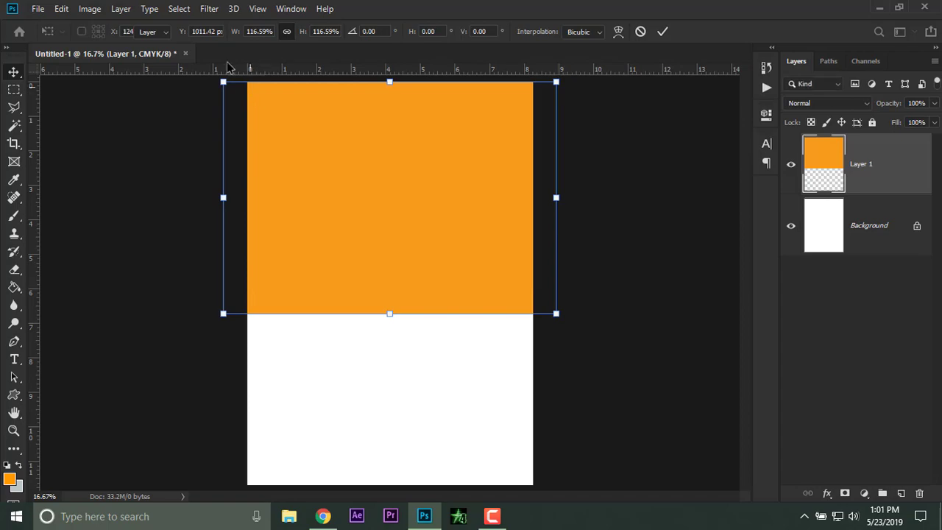
pyautogui.click(233, 32)
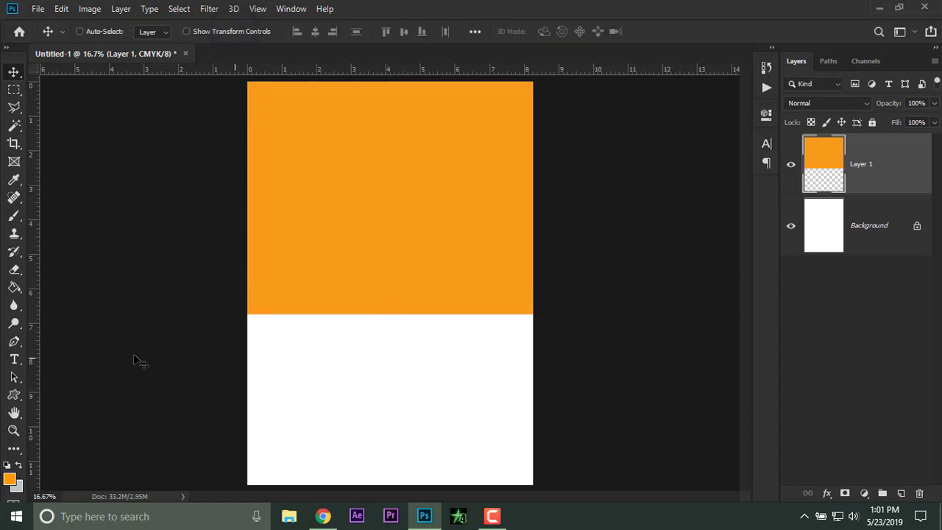
# - Select a full-width band about 3.8 inches tall overlapping the orange block's lower edge, and add a new layer beneath Layer 1
pyautogui.click(14, 90)
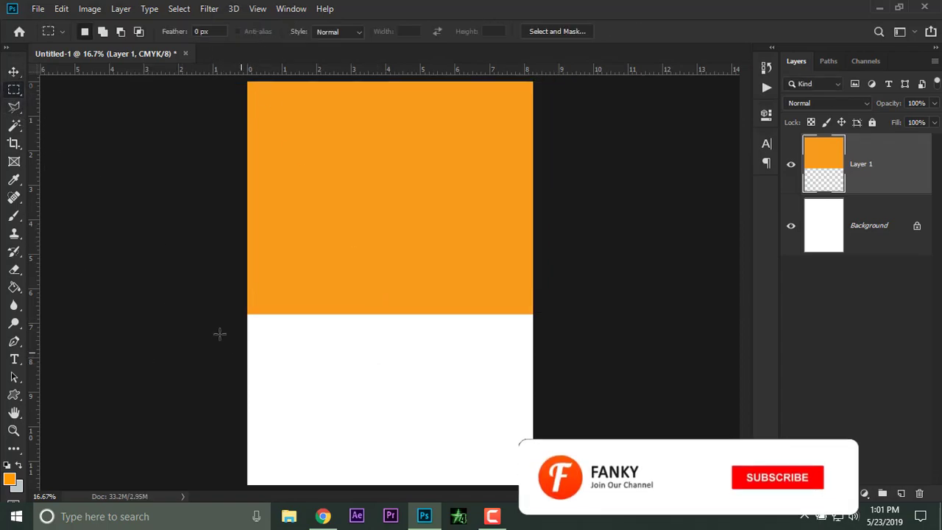
pyautogui.moveTo(214, 283); pyautogui.dragTo(540, 416)
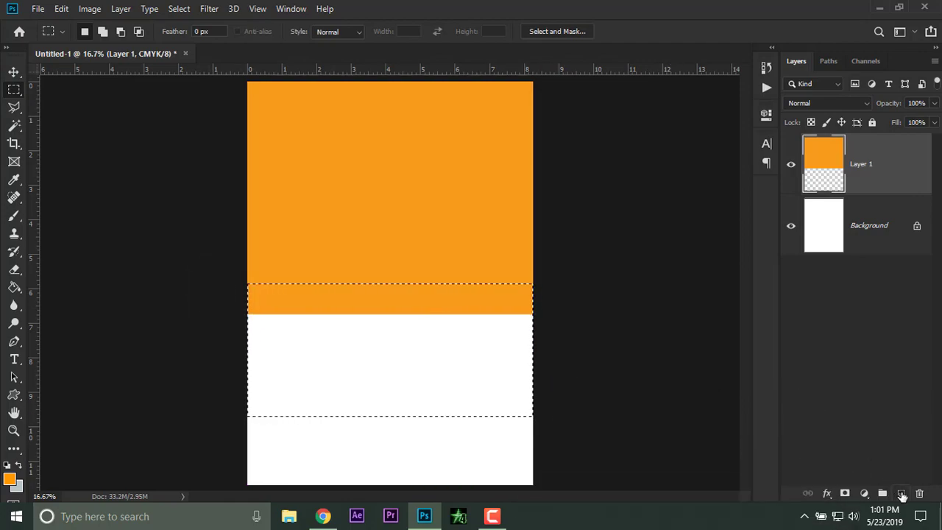
pyautogui.click(901, 493)
pyautogui.moveTo(870, 168); pyautogui.dragTo(874, 245)
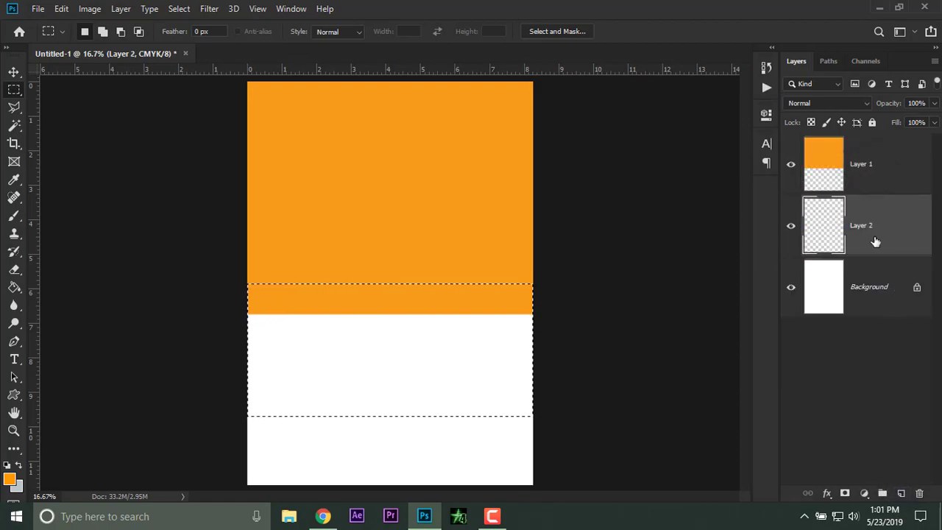
# - Set the foreground color to brown #b26d01 and fill the selected band with it on Layer 2
pyautogui.click(10, 479)
pyautogui.moveTo(693, 358)
pyautogui.mouseDown()
pyautogui.moveTo(720, 356)
pyautogui.moveTo(721, 365)
pyautogui.moveTo(721, 315)
pyautogui.mouseUp()
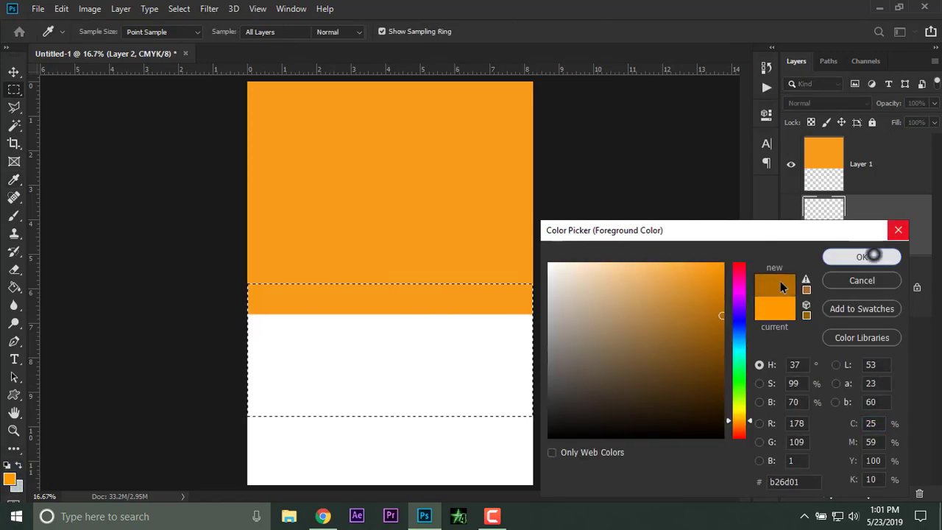
pyautogui.click(862, 257)
pyautogui.press('m')
pyautogui.click(446, 360)
pyautogui.hotkey('ctrl', 'z')
pyautogui.click(14, 288)
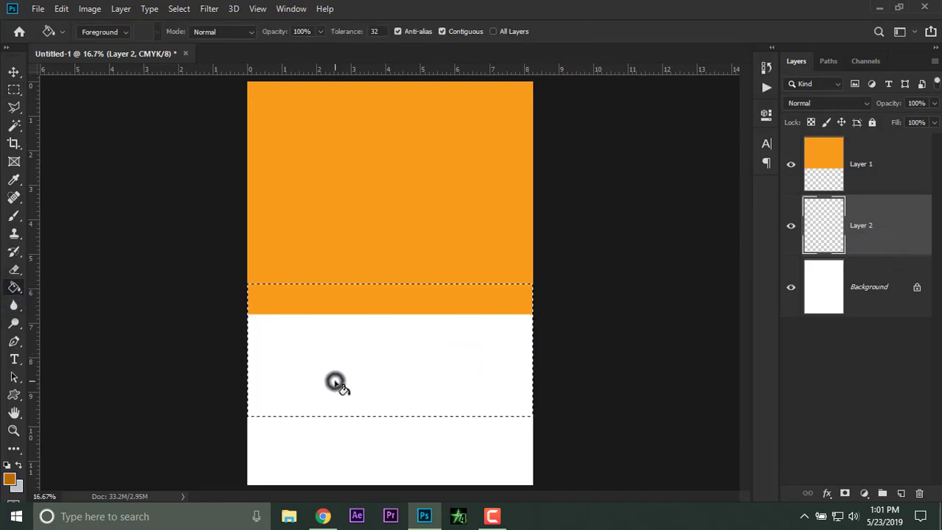
pyautogui.click(335, 385)
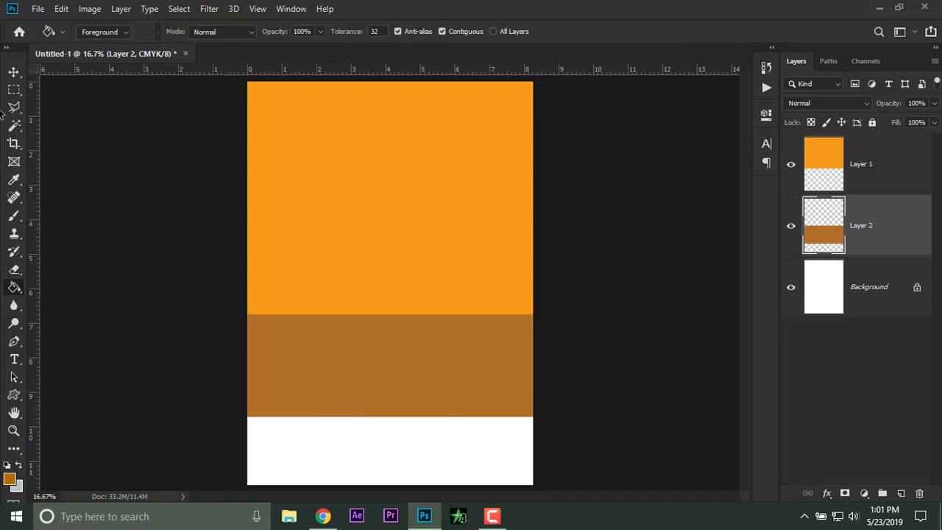
# - Reduce the brown band's height to 89.65% by lowering its upper edge behind the orange block
pyautogui.hotkey('ctrl', '+')
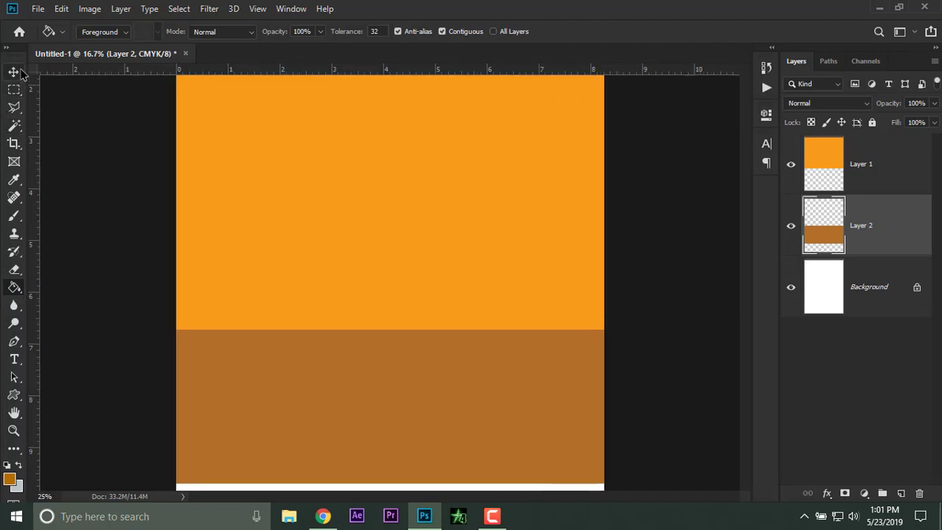
pyautogui.moveTo(322, 266); pyautogui.dragTo(322, 176)
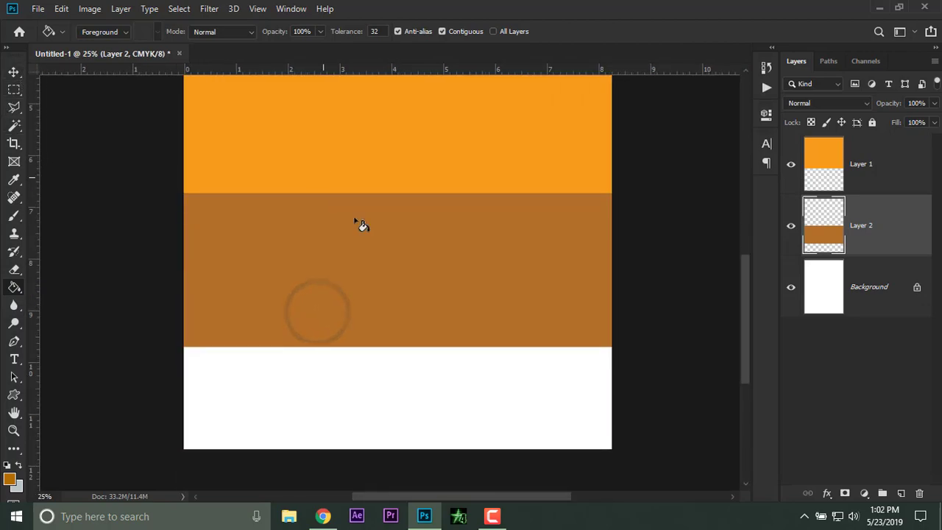
pyautogui.hotkey('ctrl', '-')
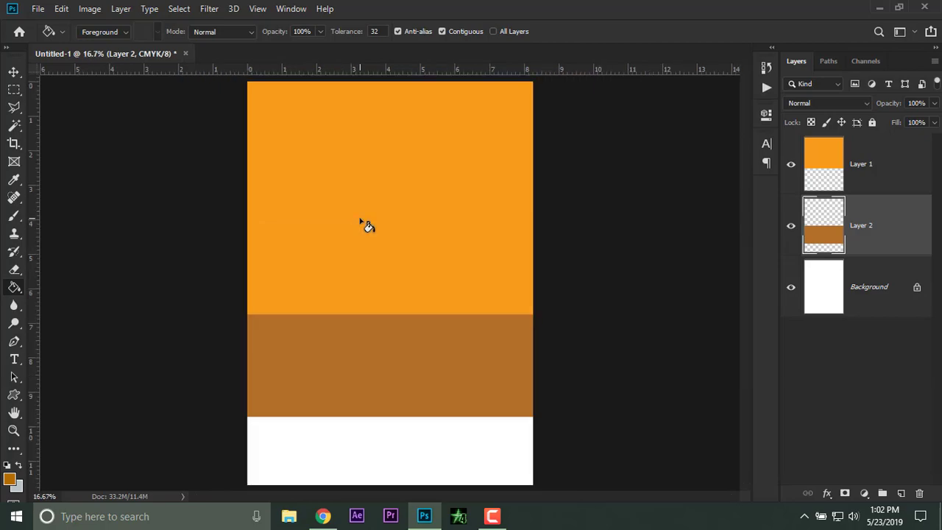
pyautogui.click(15, 72)
pyautogui.click(228, 32)
pyautogui.moveTo(390, 284); pyautogui.dragTo(390, 297)
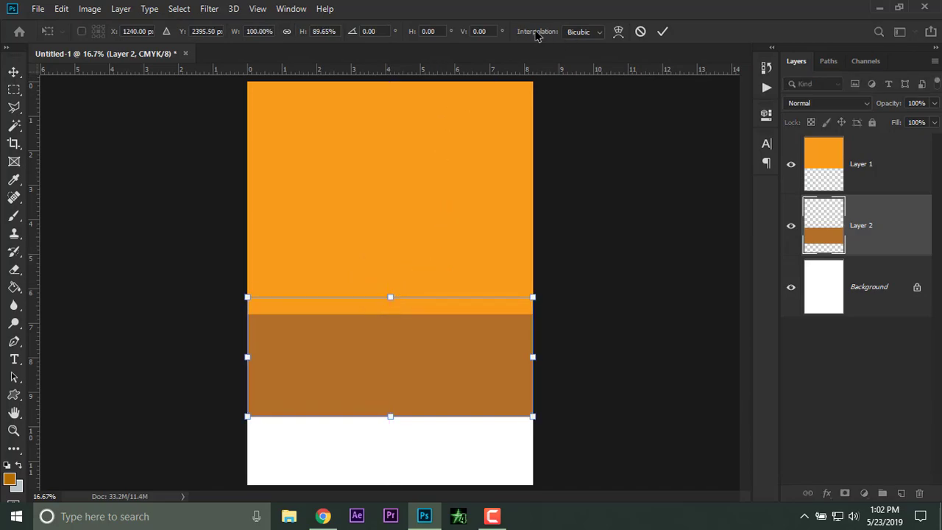
pyautogui.click(661, 30)
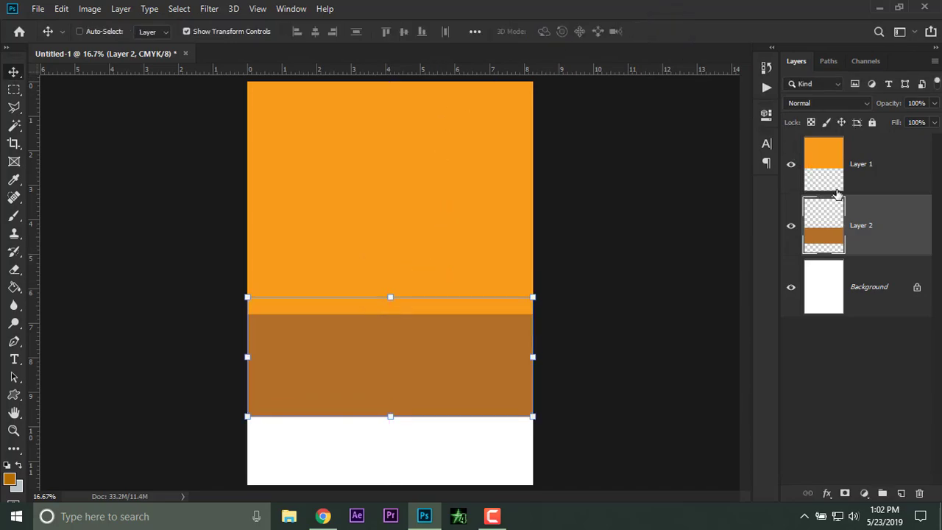
# - Reduce the orange block's height to 92.73% so its lower edge meets the brown band's upper edge
pyautogui.click(867, 165)
pyautogui.moveTo(385, 313); pyautogui.dragTo(387, 296)
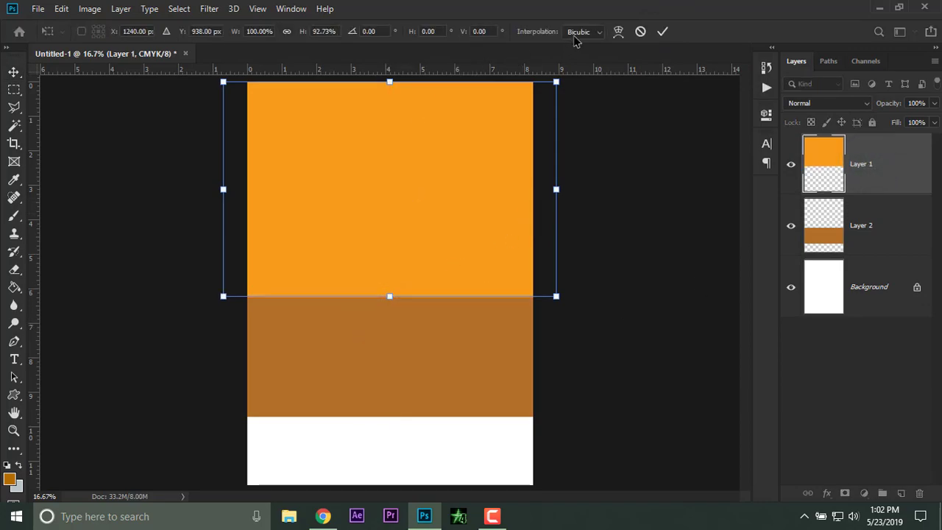
pyautogui.click(662, 31)
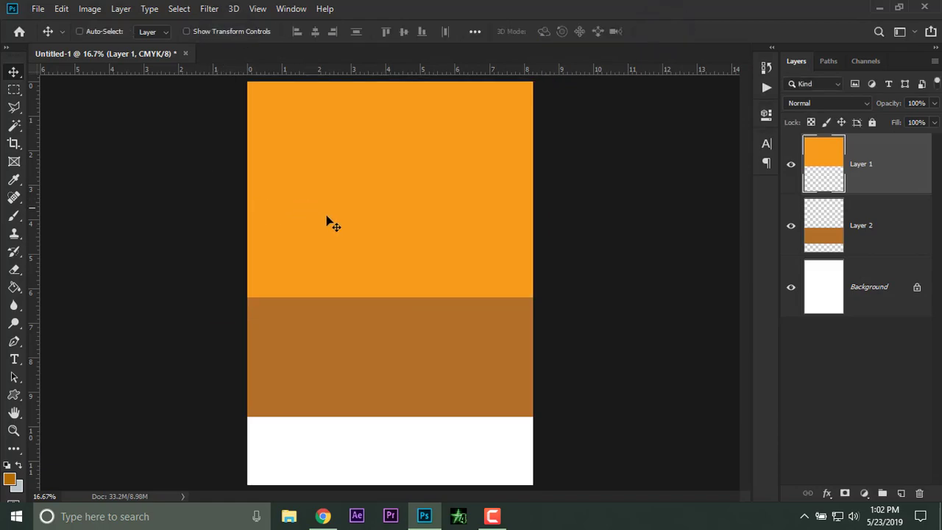
# - Place the embedded image background-cave-clouds-949193 from the Downloads folder above the orange layer
pyautogui.hotkey('ctrl', '+')
pyautogui.moveTo(388, 314); pyautogui.dragTo(395, 412)
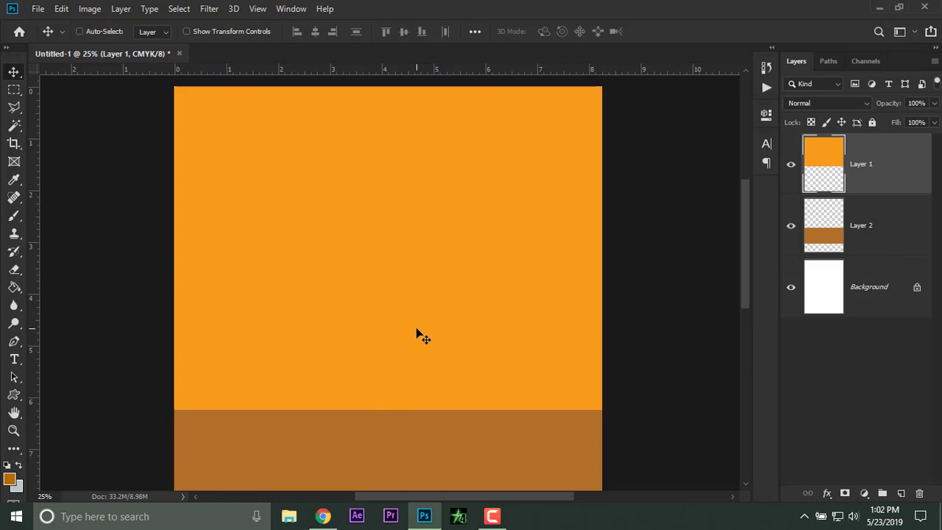
pyautogui.click(37, 8)
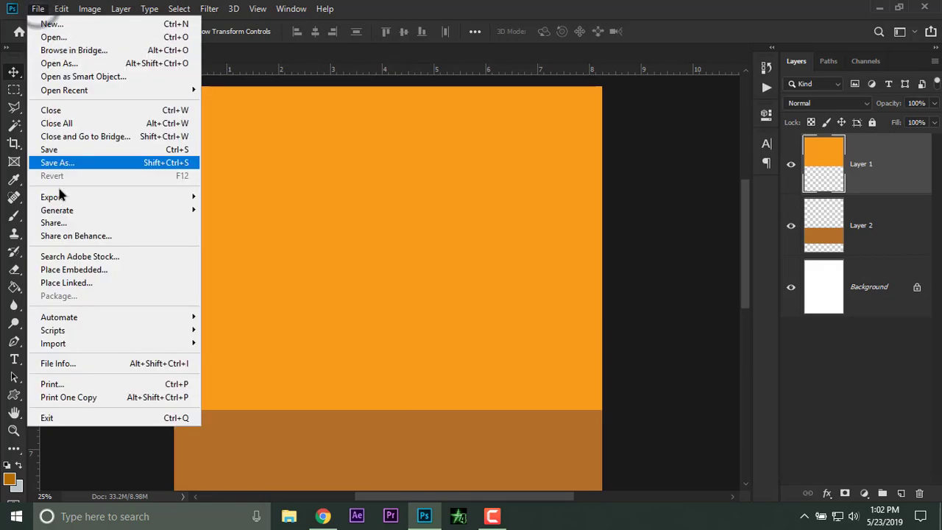
pyautogui.click(66, 270)
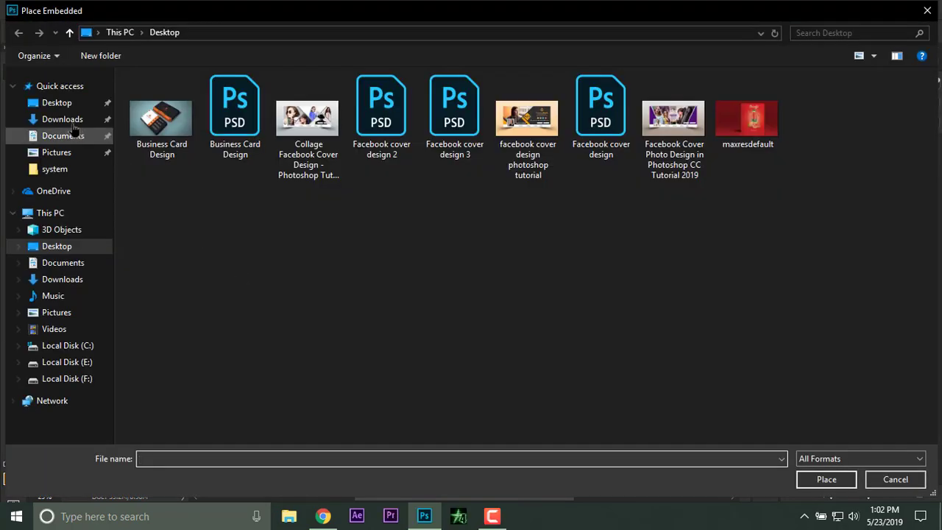
pyautogui.click(67, 120)
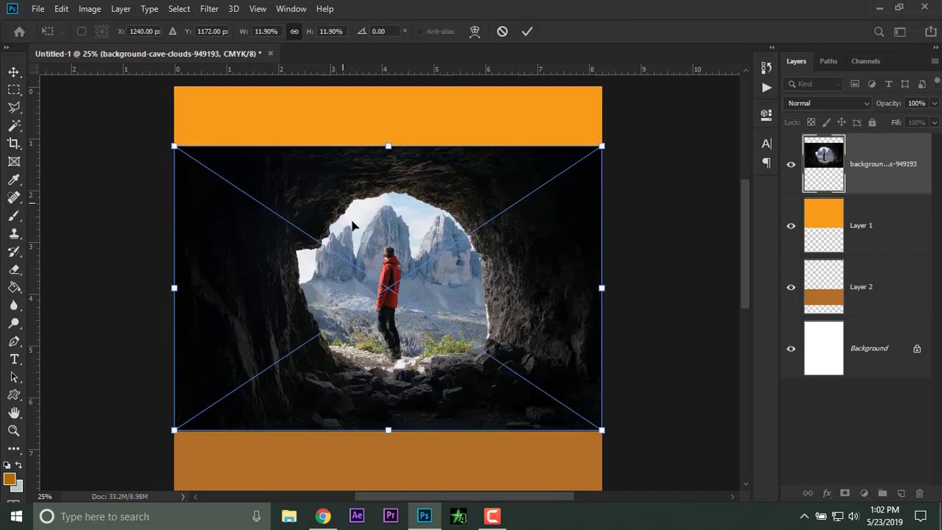
# - Enlarge the cave photo to cover the orange block and shift it until its left edge meets the page's left edge
pyautogui.moveTo(356, 229); pyautogui.dragTo(358, 166)
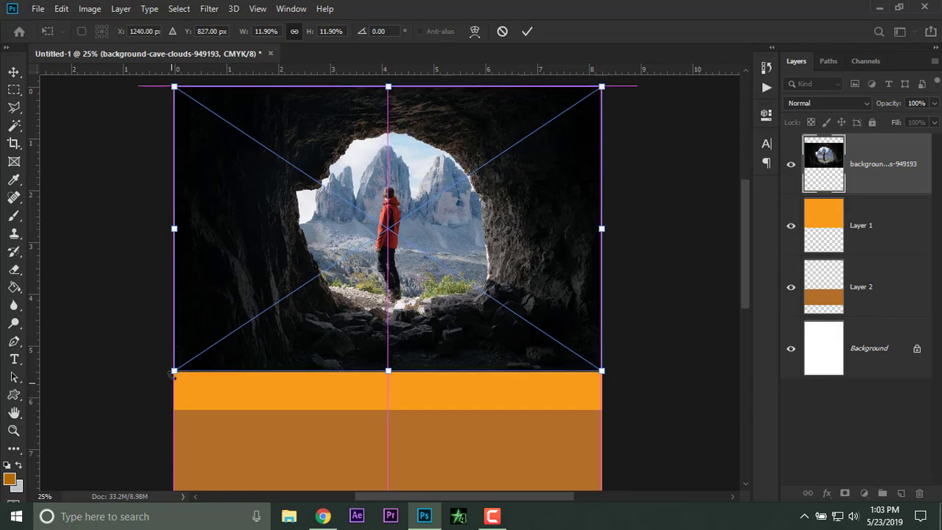
pyautogui.moveTo(166, 374); pyautogui.dragTo(84, 429)
pyautogui.moveTo(307, 345)
pyautogui.mouseDown()
pyautogui.moveTo(310, 312)
pyautogui.moveTo(300, 324)
pyautogui.moveTo(315, 333)
pyautogui.mouseUp()
pyautogui.press('Return')
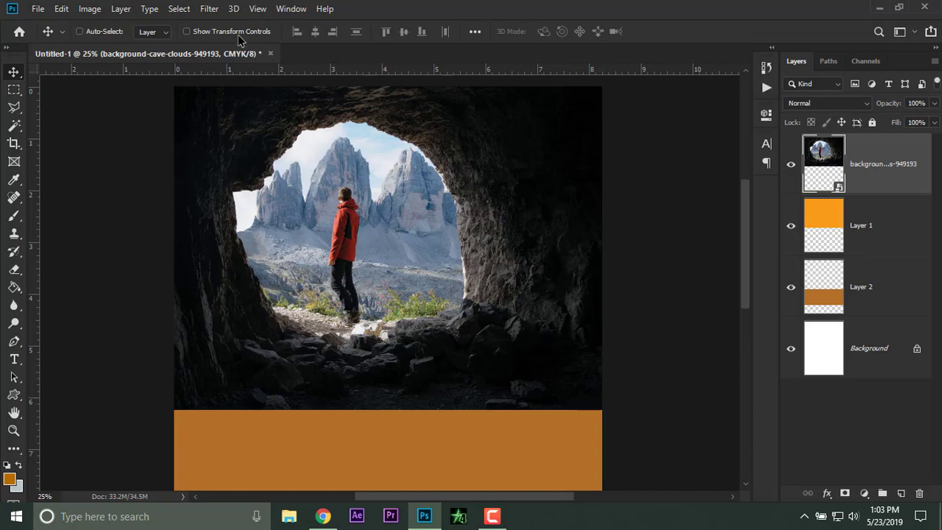
pyautogui.hotkey('ctrl', '-')
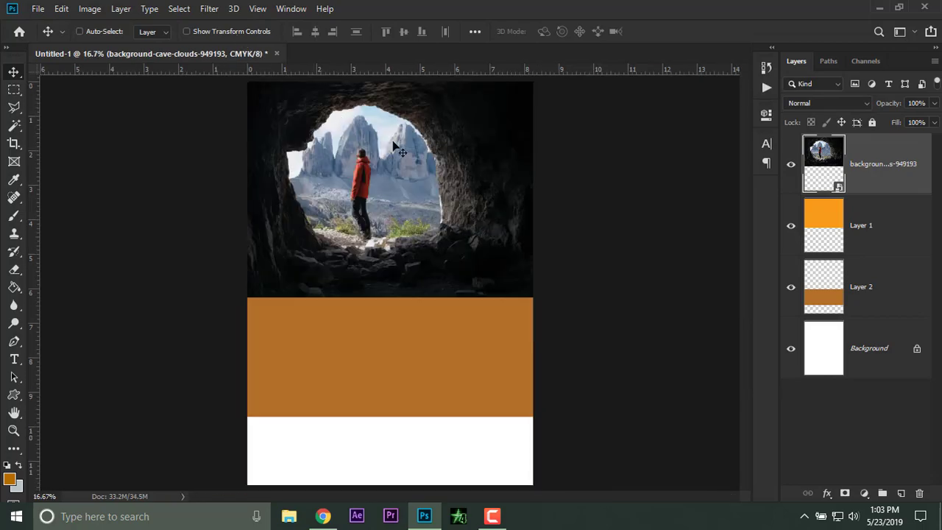
pyautogui.moveTo(461, 177); pyautogui.dragTo(526, 173)
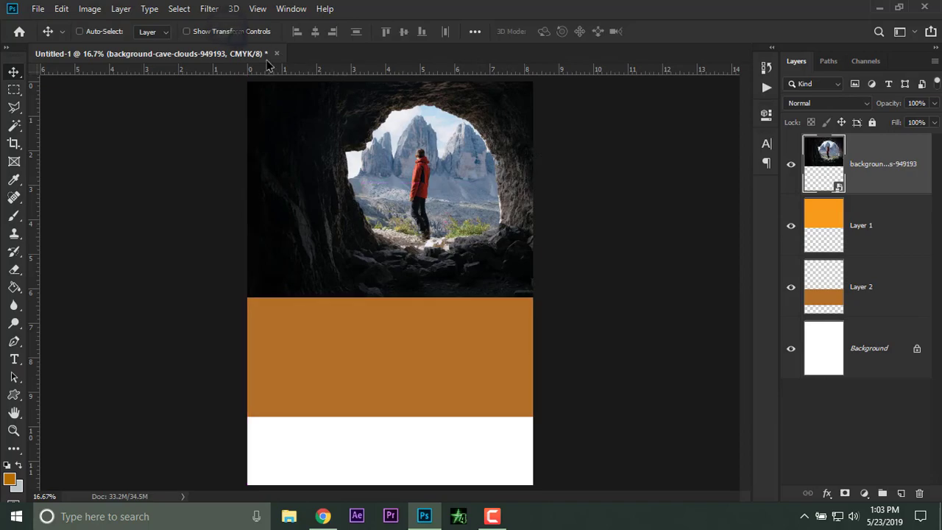
# - Scale the cave photo to 13.51% and align its upper and right edges with the page, covering the orange block
pyautogui.click(187, 32)
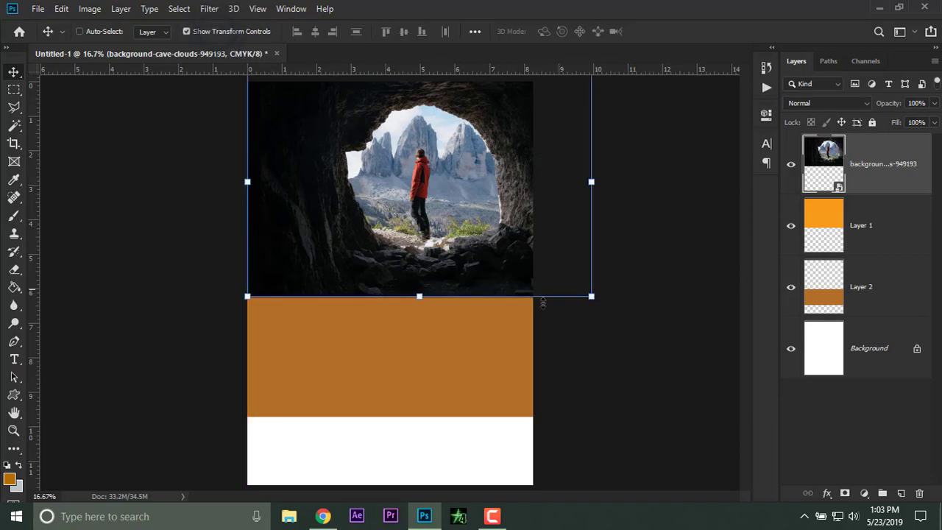
pyautogui.hotkey('ctrl', '-')
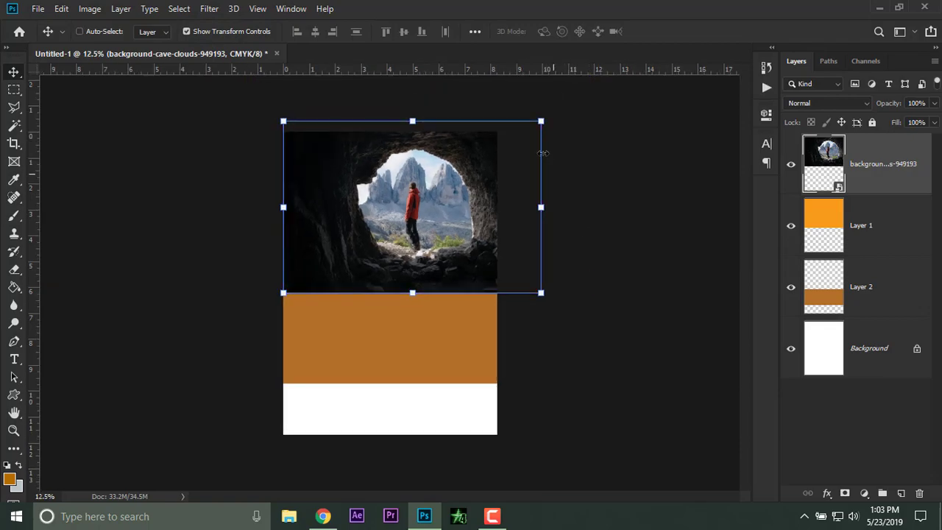
pyautogui.moveTo(531, 127); pyautogui.dragTo(498, 148)
pyautogui.moveTo(462, 200); pyautogui.dragTo(465, 185)
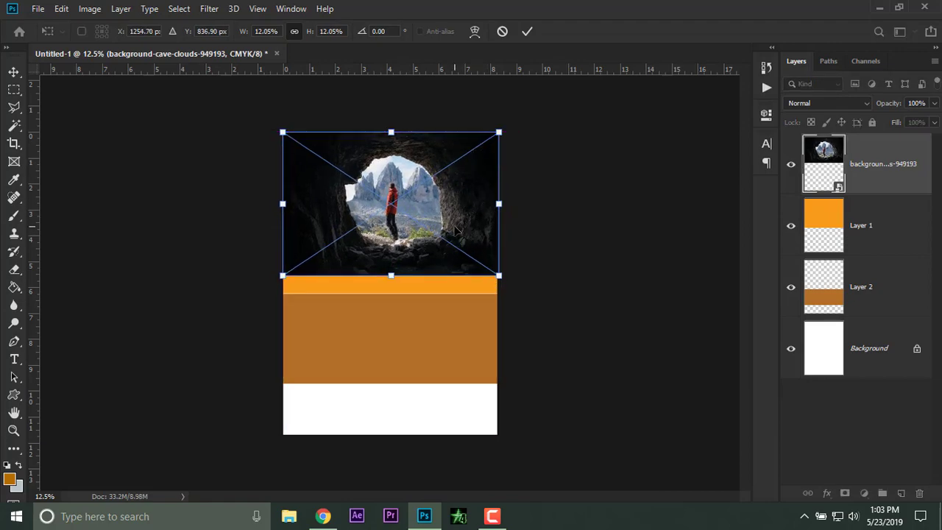
pyautogui.hotkey('ctrl', '+')
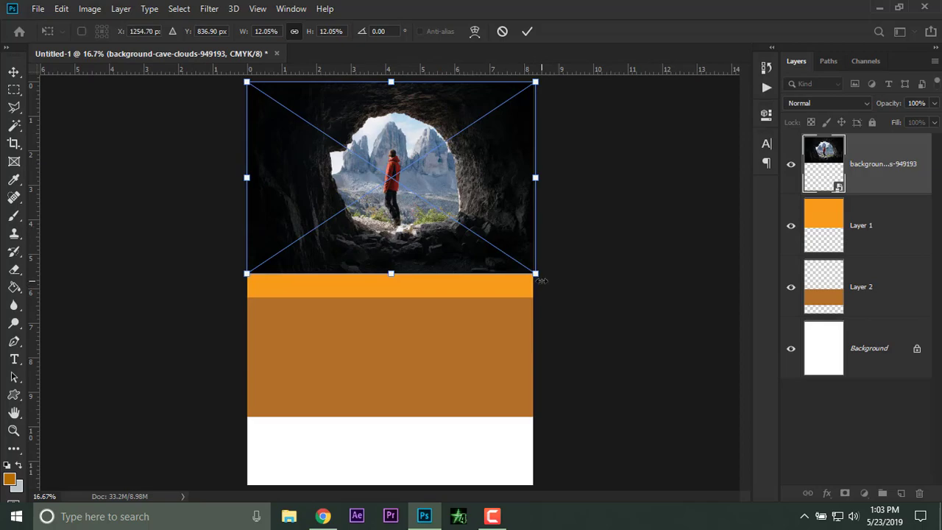
pyautogui.moveTo(538, 277); pyautogui.dragTo(574, 303)
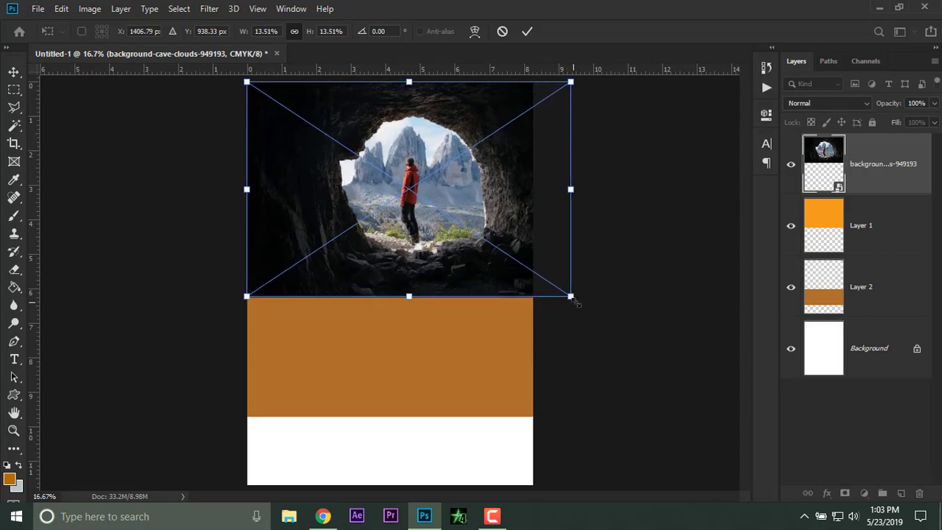
pyautogui.press('Return')
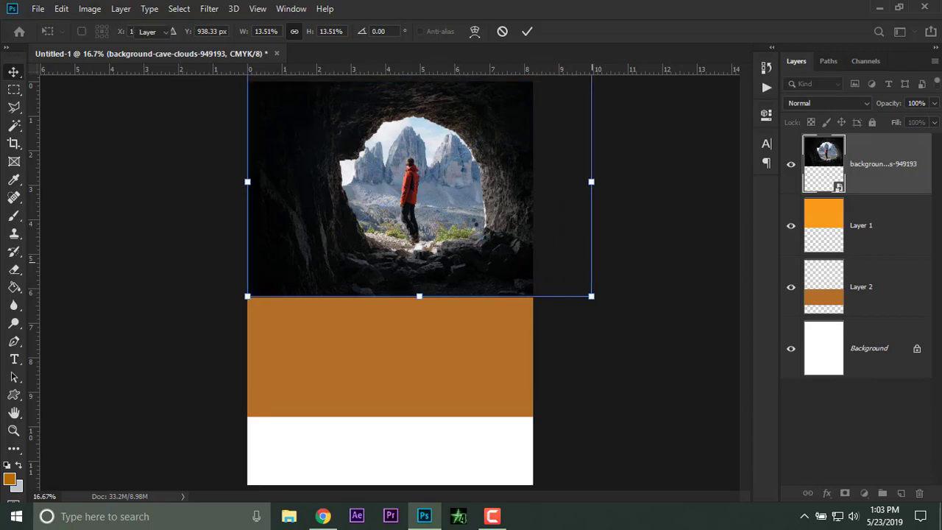
pyautogui.moveTo(460, 219); pyautogui.dragTo(419, 228)
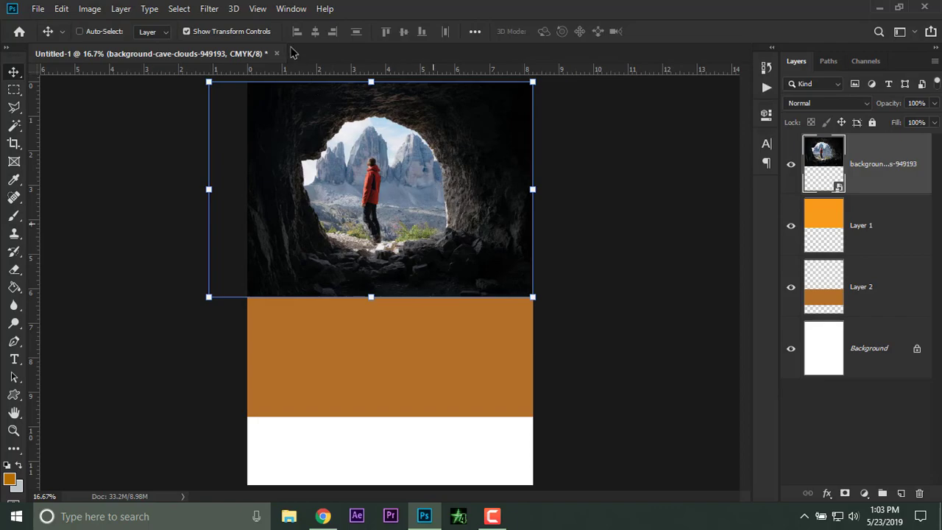
# - Hide the transform controls and clip the cave photo layer to the orange layer beneath it with a clipping mask
pyautogui.click(187, 31)
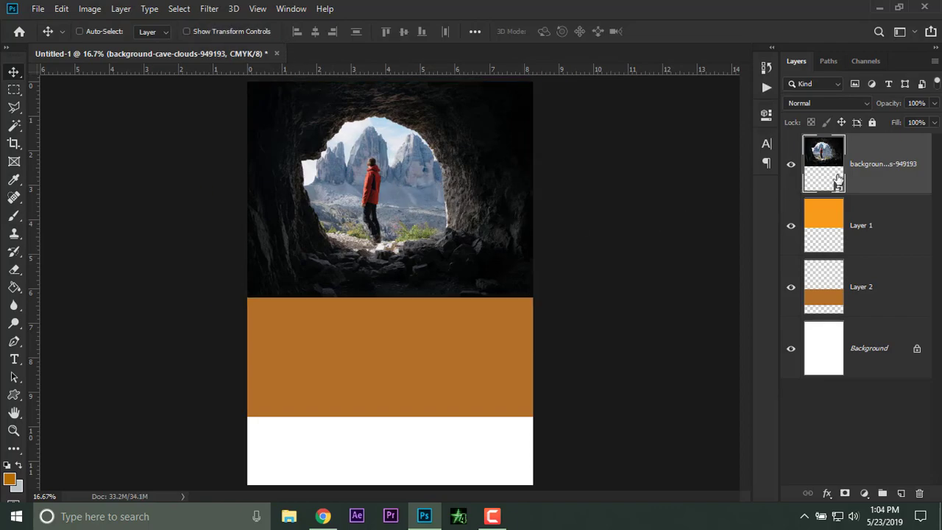
pyautogui.hotkey('ctrl', '+')
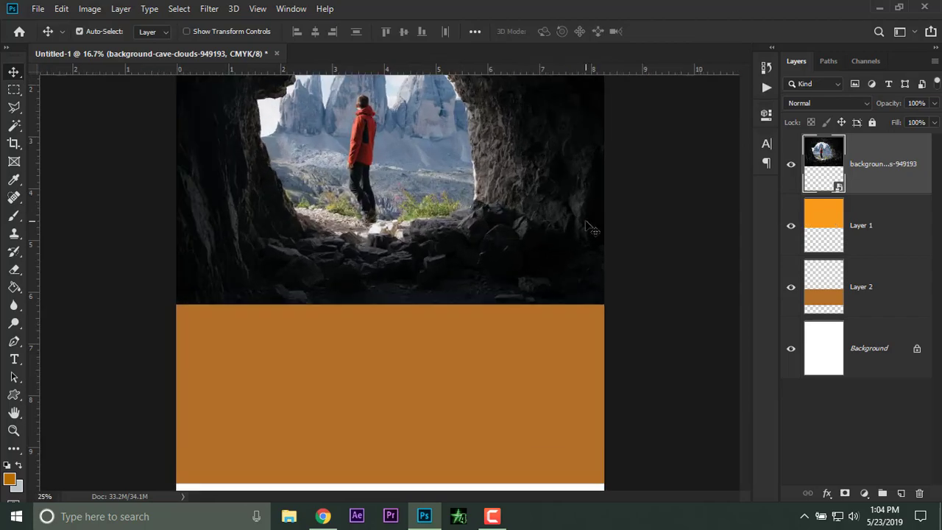
pyautogui.moveTo(586, 222); pyautogui.dragTo(472, 387)
pyautogui.rightClick(867, 167)
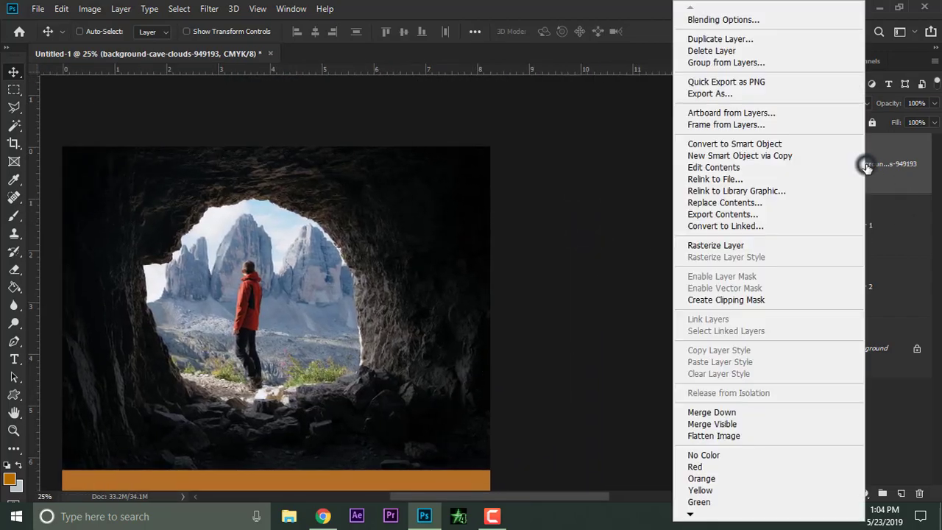
pyautogui.click(741, 300)
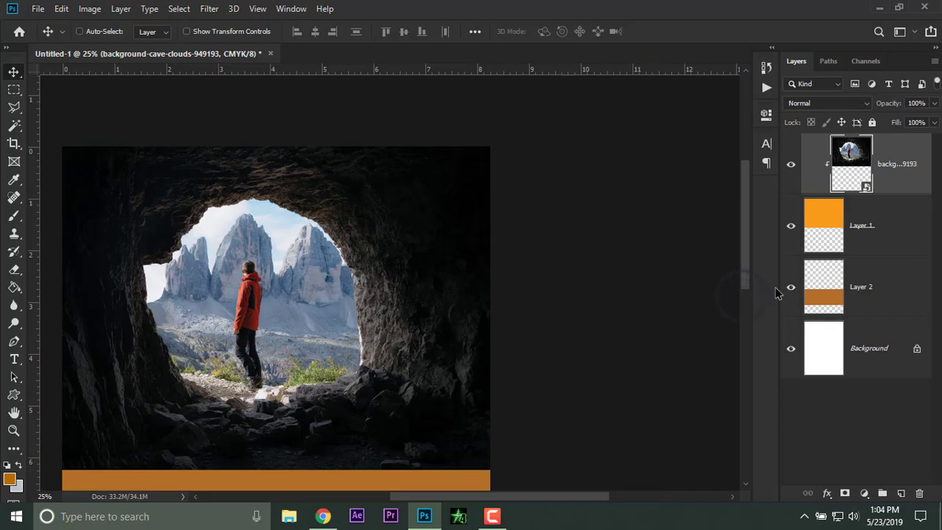
pyautogui.hotkey('ctrl', '-')
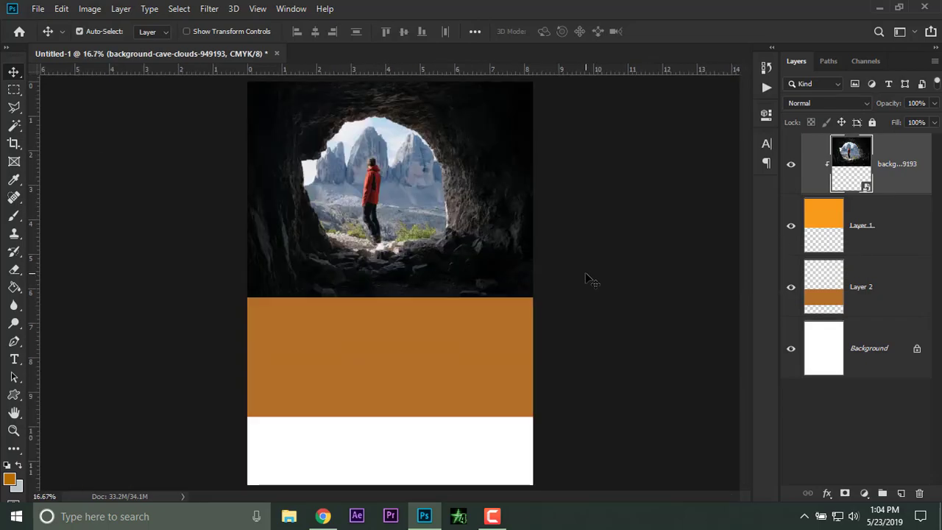
# - Draw a brown six-sided polygon about 1566 px wide and 1808 px high over the cave photo
pyautogui.hotkey('ctrl', '+')
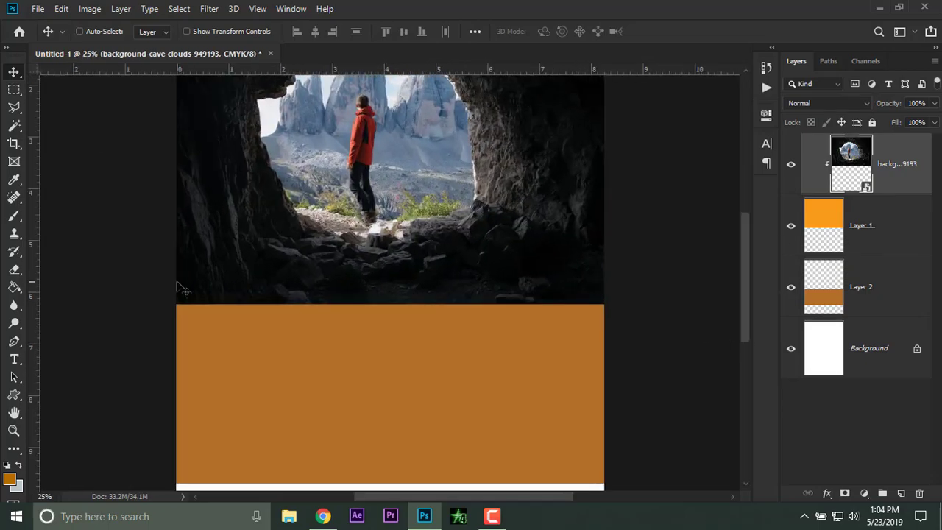
pyautogui.click(19, 394)
pyautogui.rightClick(19, 395)
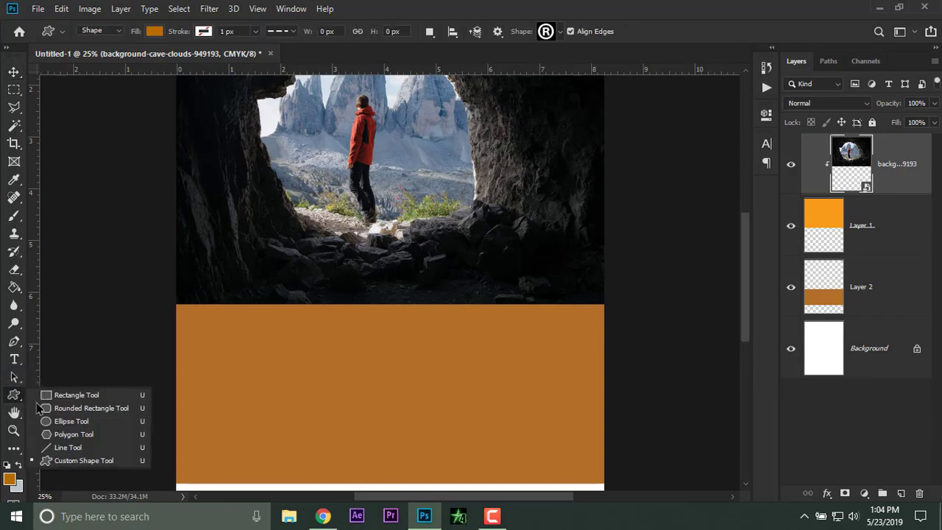
pyautogui.click(70, 432)
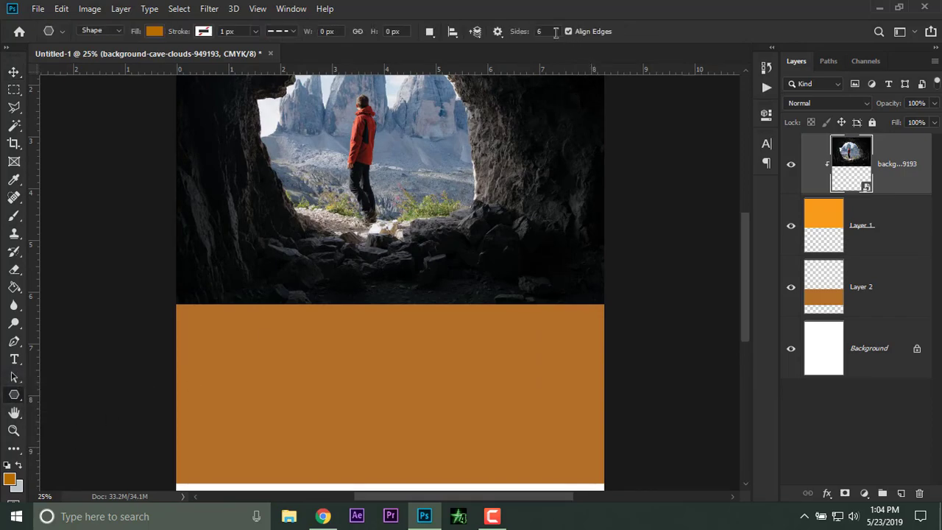
pyautogui.moveTo(426, 138); pyautogui.dragTo(483, 294)
pyautogui.hotkey('ctrl', '-')
pyautogui.hotkey('ctrl', '-')
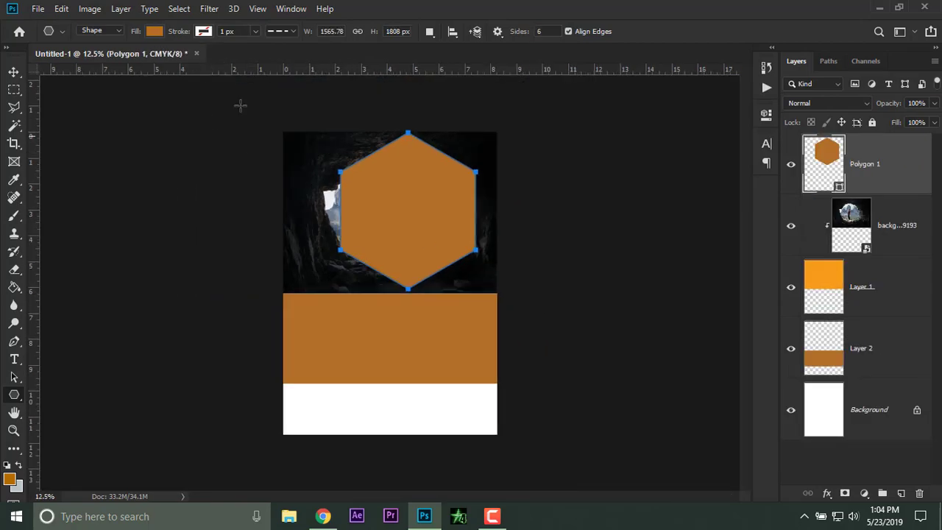
# - Move the hexagon to the page's upper-right corner and enlarge it so it overhangs the upper and right page edges
pyautogui.click(13, 72)
pyautogui.moveTo(420, 213); pyautogui.dragTo(489, 170)
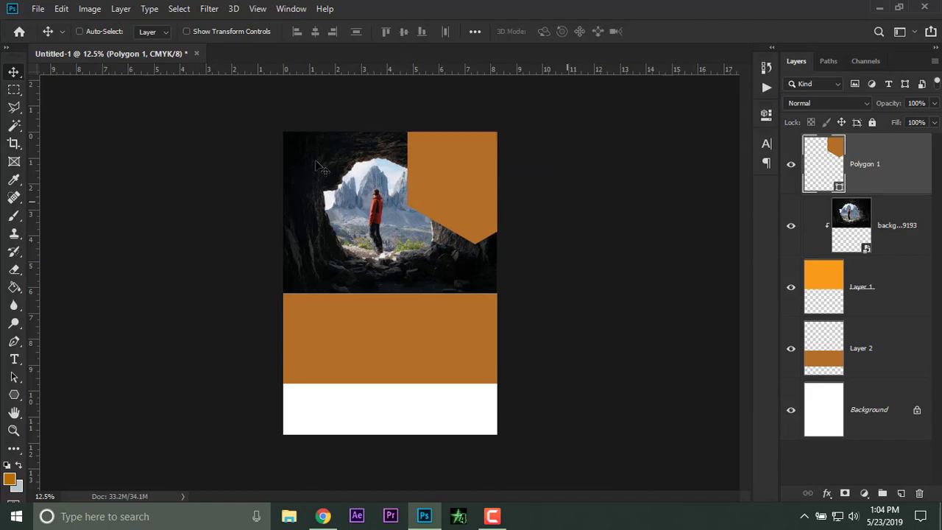
pyautogui.click(187, 32)
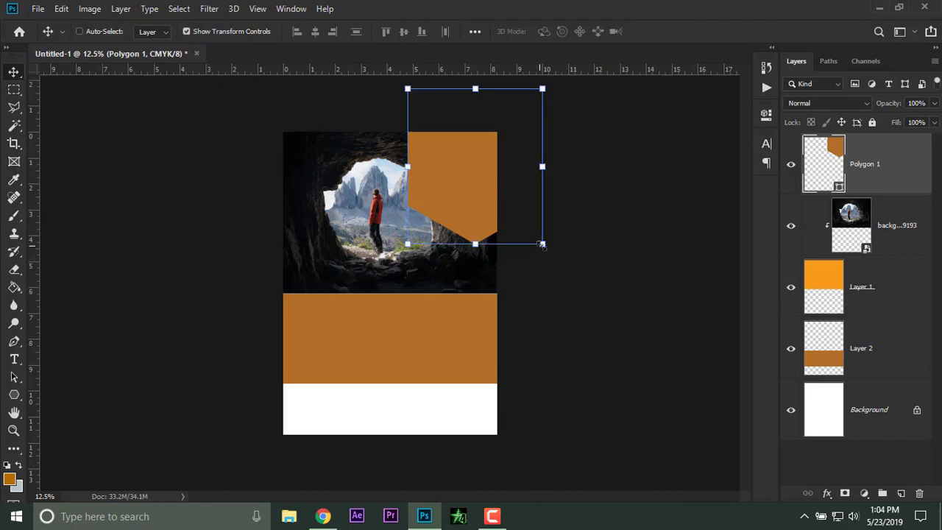
pyautogui.moveTo(474, 243); pyautogui.dragTo(477, 259)
pyautogui.moveTo(551, 265); pyautogui.dragTo(567, 273)
pyautogui.moveTo(489, 250); pyautogui.dragTo(500, 251)
pyautogui.press('Return')
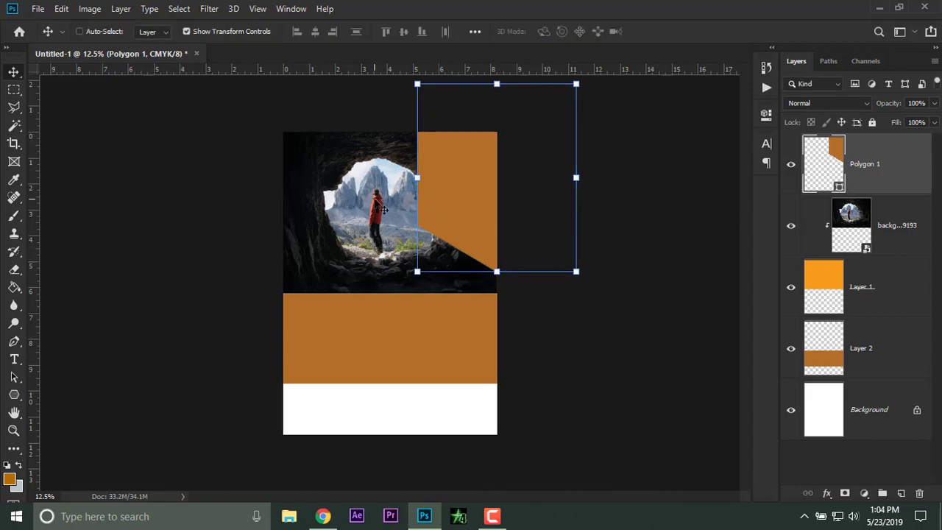
pyautogui.moveTo(454, 217); pyautogui.dragTo(440, 214)
# - Scale the hexagon to 94.00% width and 93.96% height, shift it slightly down, and hide the transform controls
pyautogui.hotkey('ctrl', '+')
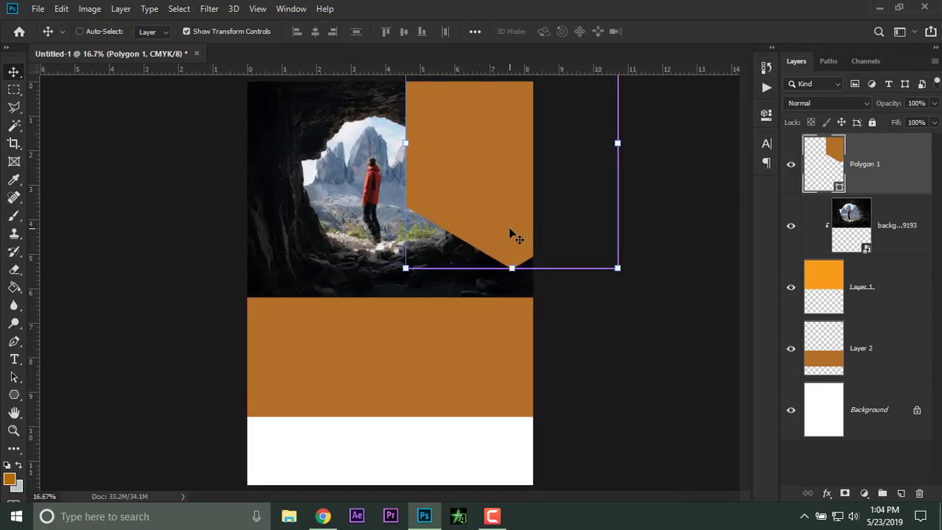
pyautogui.moveTo(405, 268); pyautogui.dragTo(418, 252)
pyautogui.moveTo(494, 190)
pyautogui.mouseDown()
pyautogui.moveTo(493, 215)
pyautogui.moveTo(494, 203)
pyautogui.mouseUp()
pyautogui.rightClick(494, 203)
pyautogui.press('Escape')
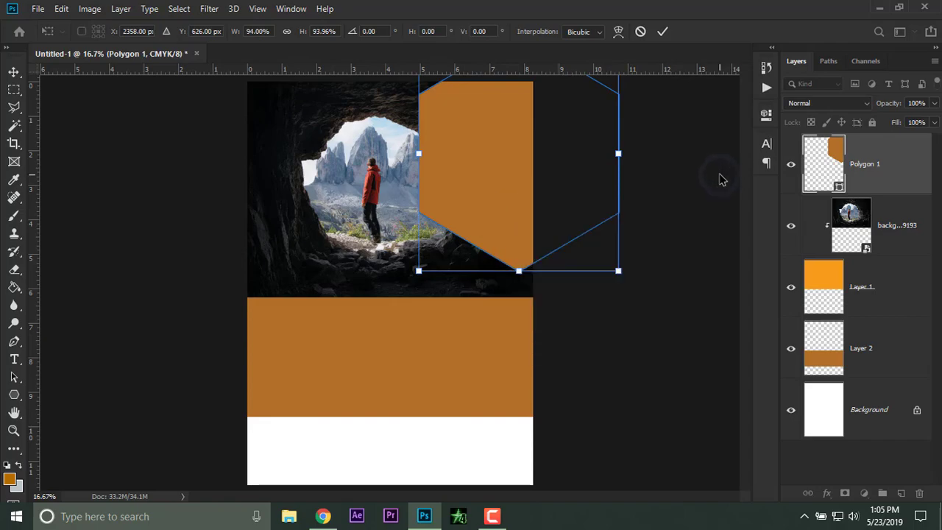
pyautogui.hotkey('ctrl', '-')
pyautogui.press('Return')
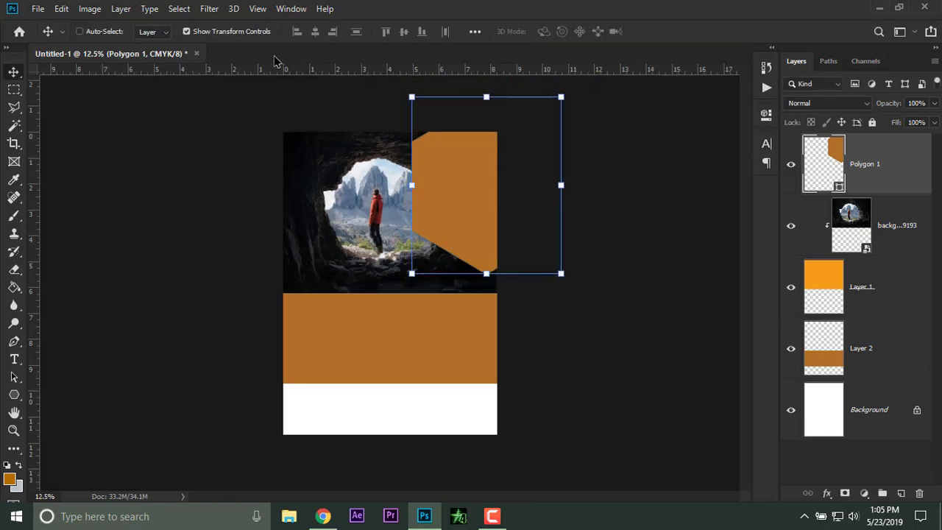
pyautogui.click(219, 34)
# - Move the hexagon up until its straight left side reaches the page's upper edge, leaving its lower tip inside the photo
pyautogui.hotkey('ctrl', '+')
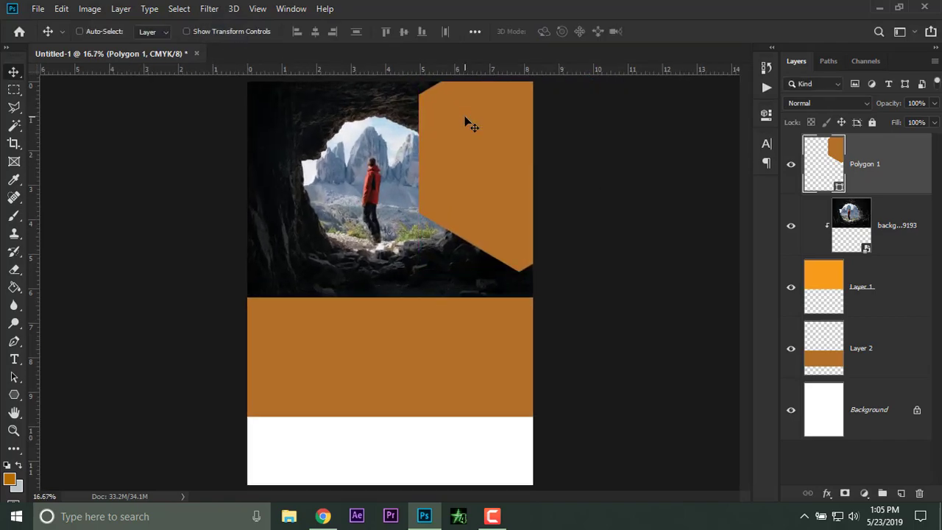
pyautogui.hotkey('ctrl', '+')
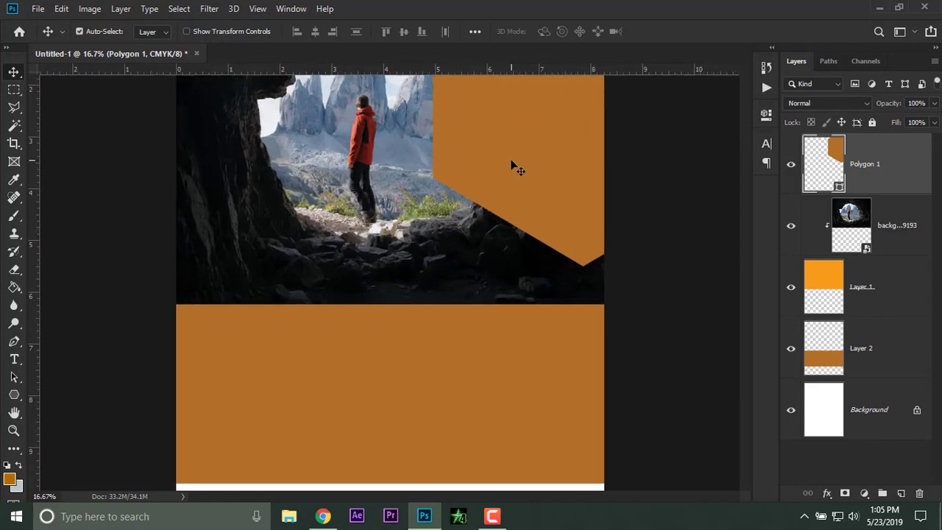
pyautogui.moveTo(500, 243); pyautogui.dragTo(498, 284)
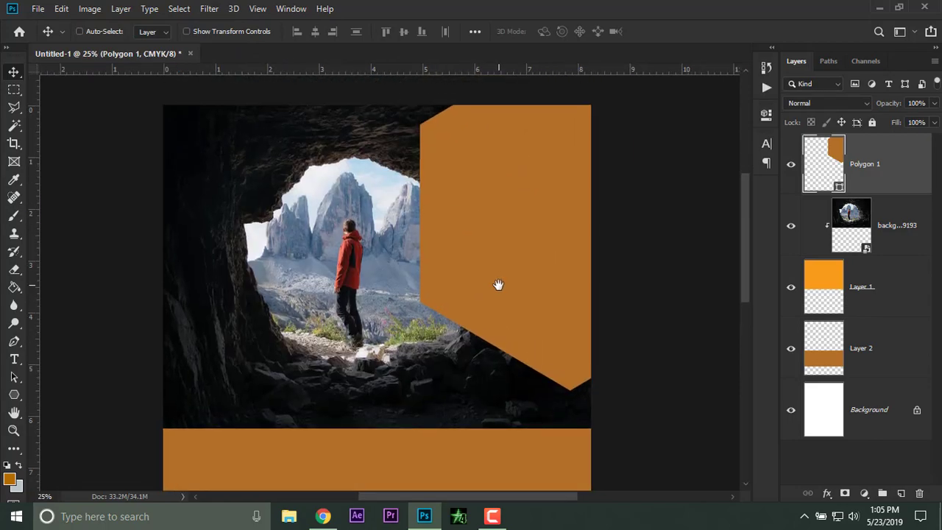
pyautogui.click(187, 32)
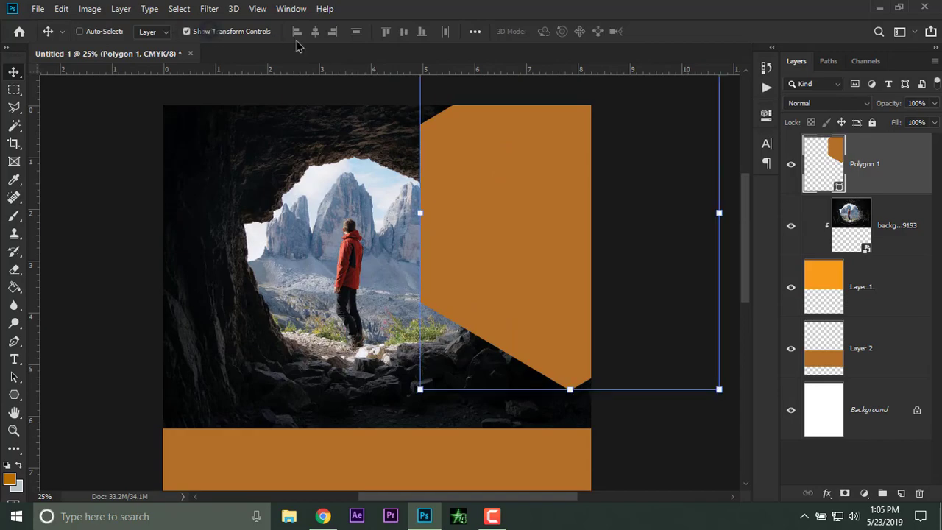
pyautogui.hotkey('ctrl', '-')
pyautogui.moveTo(471, 189); pyautogui.dragTo(490, 163)
pyautogui.click(188, 31)
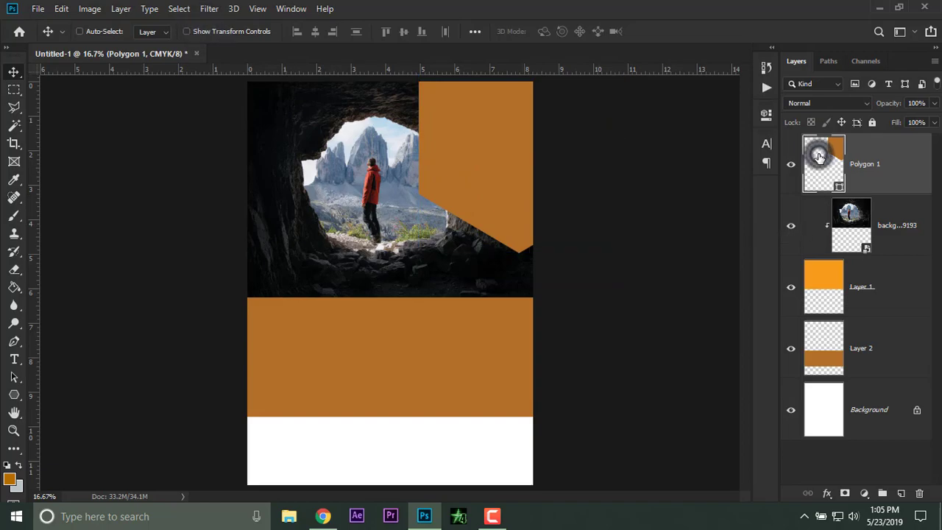
# - Change the hexagon's fill to PANTONE 152 C from the PANTONE+ Solid Coated color library
pyautogui.doubleClick(820, 158)
pyautogui.click(862, 337)
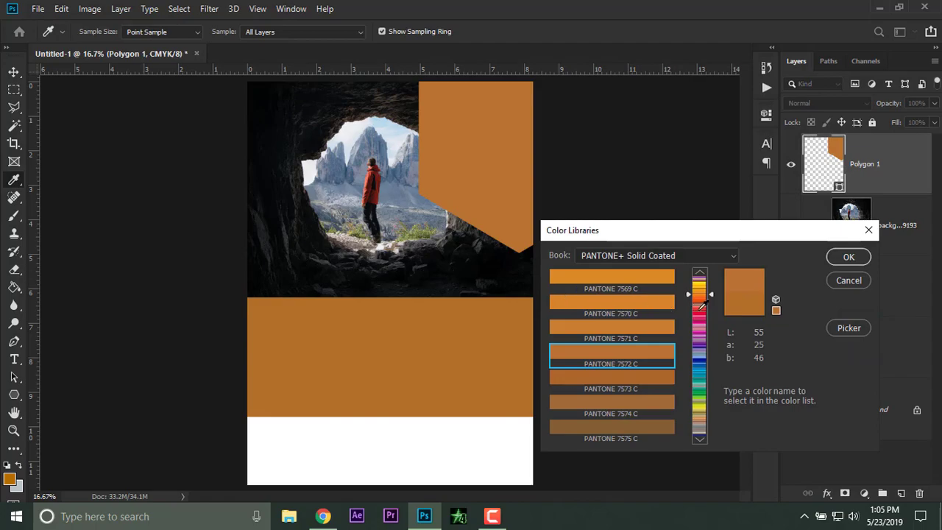
pyautogui.click(697, 295)
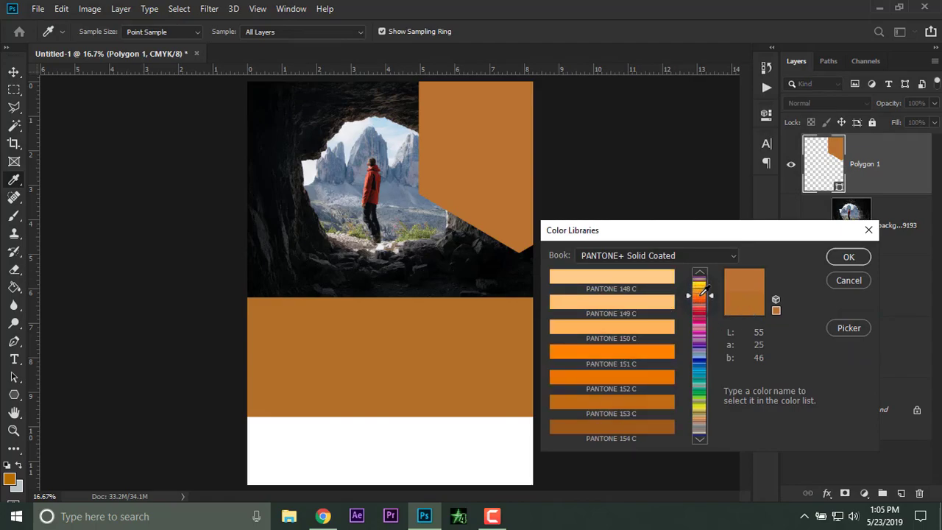
pyautogui.click(616, 378)
pyautogui.click(623, 355)
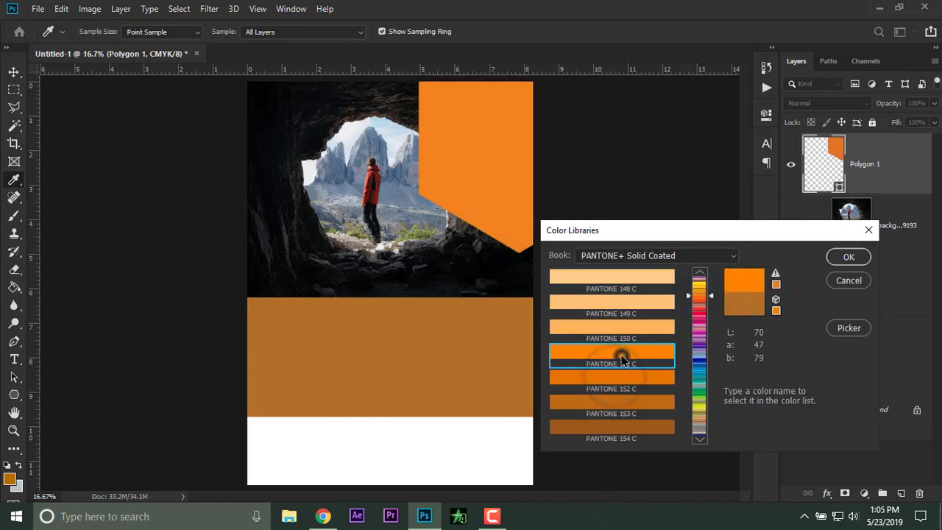
pyautogui.click(623, 375)
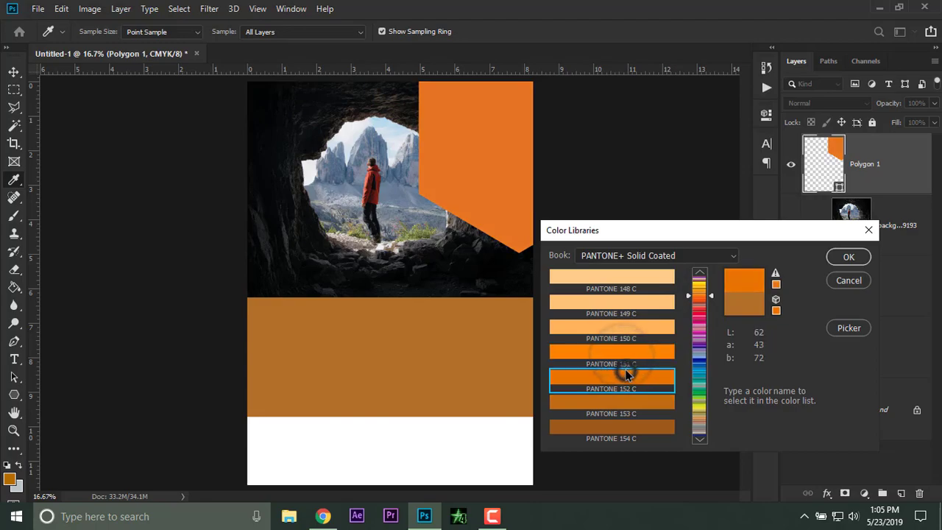
pyautogui.click(848, 256)
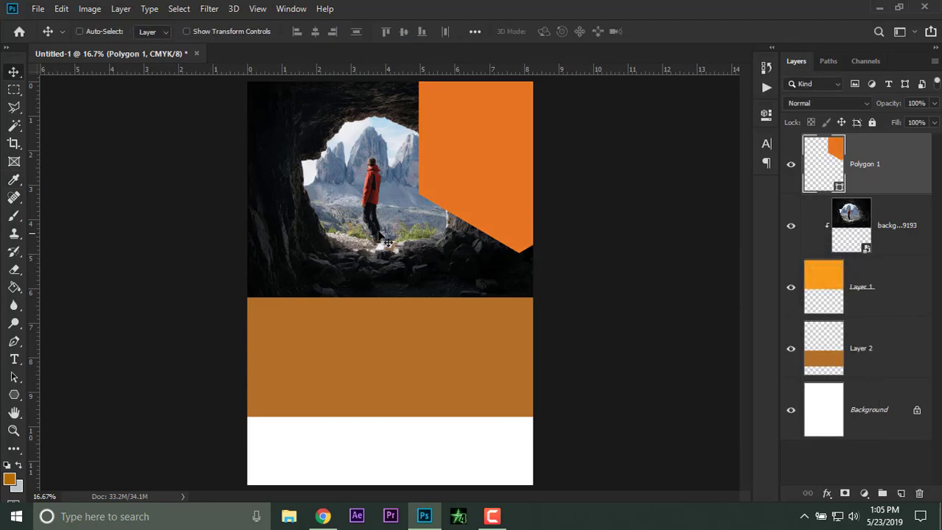
# - Darken the hexagon's orange fill to about cc6501 in the color picker
pyautogui.doubleClick(815, 160)
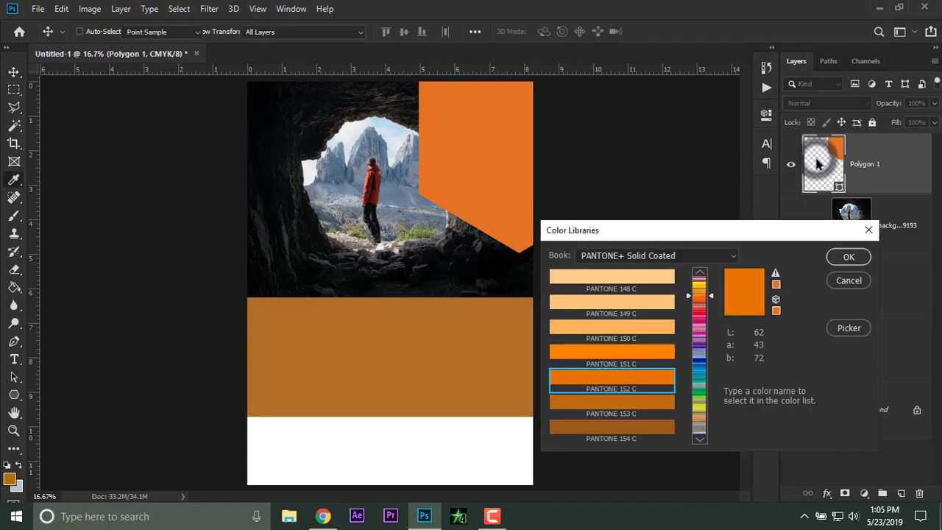
pyautogui.click(835, 328)
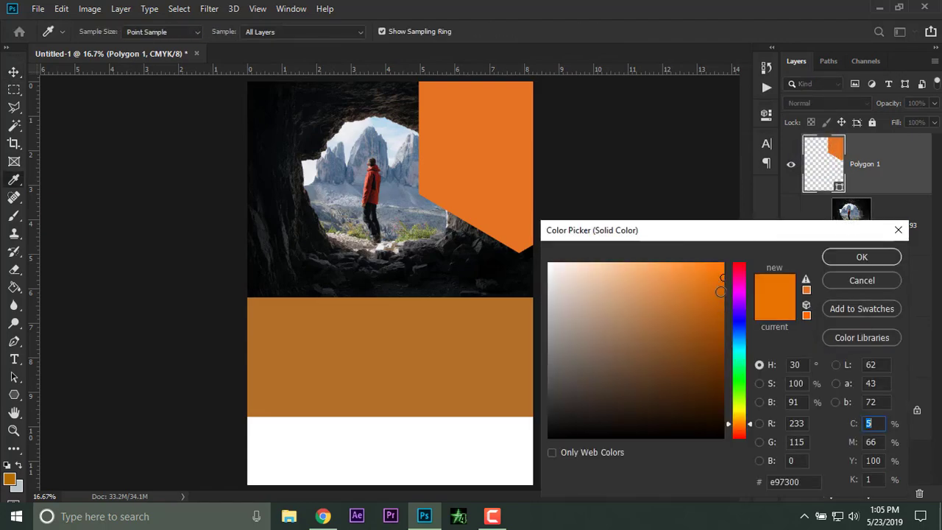
pyautogui.moveTo(721, 279)
pyautogui.mouseDown()
pyautogui.moveTo(712, 291)
pyautogui.moveTo(723, 293)
pyautogui.mouseUp()
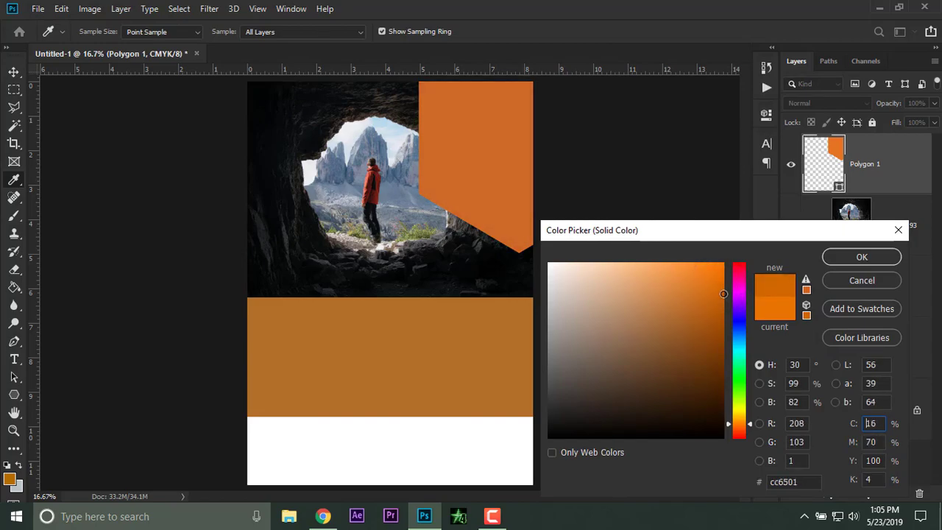
pyautogui.click(846, 256)
# - Duplicate the hexagon layer and fill the copy with PANTONE 1375 C from the PANTONE+ Solid Coated library
pyautogui.hotkey('ctrl', '+')
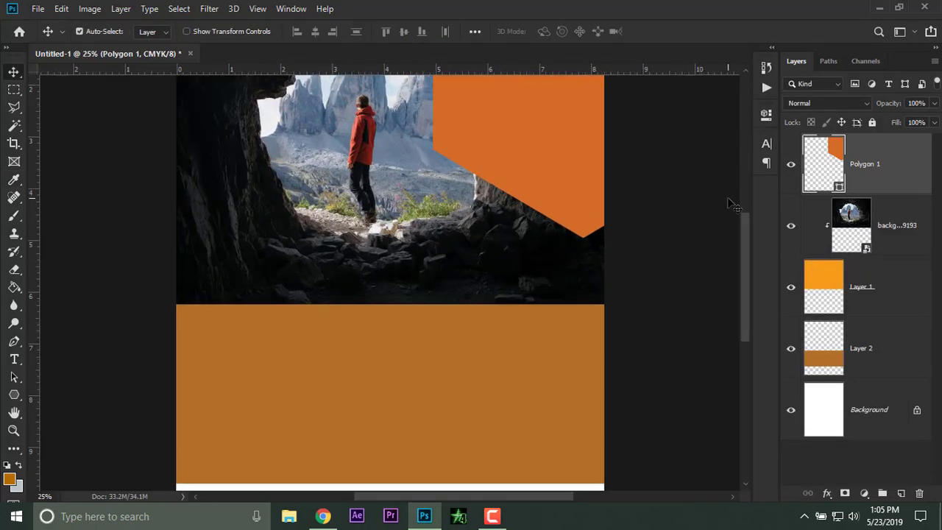
pyautogui.moveTo(661, 234); pyautogui.dragTo(656, 366)
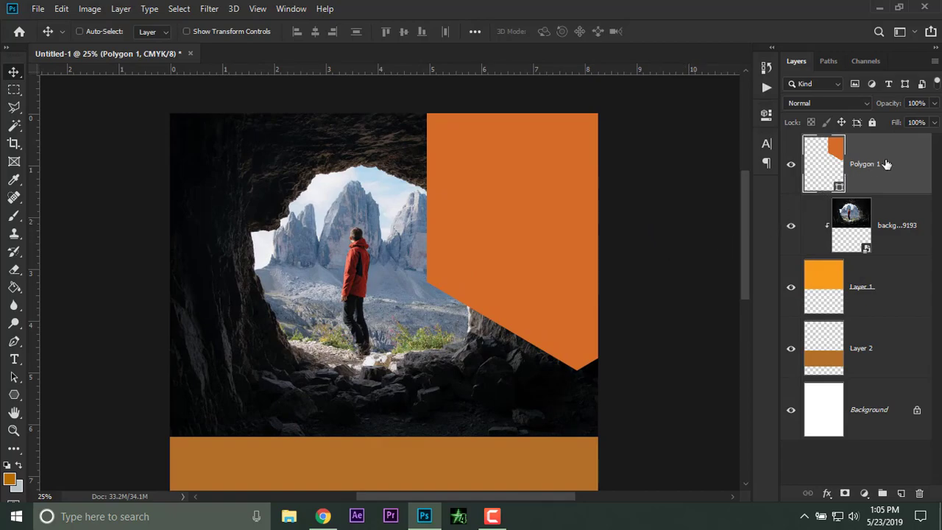
pyautogui.hotkey('ctrl', 'j')
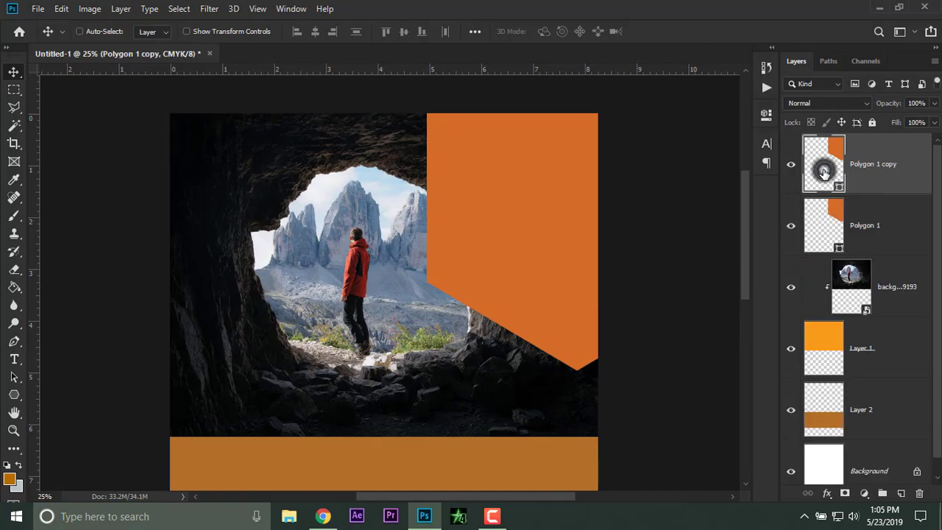
pyautogui.doubleClick(823, 164)
pyautogui.click(846, 336)
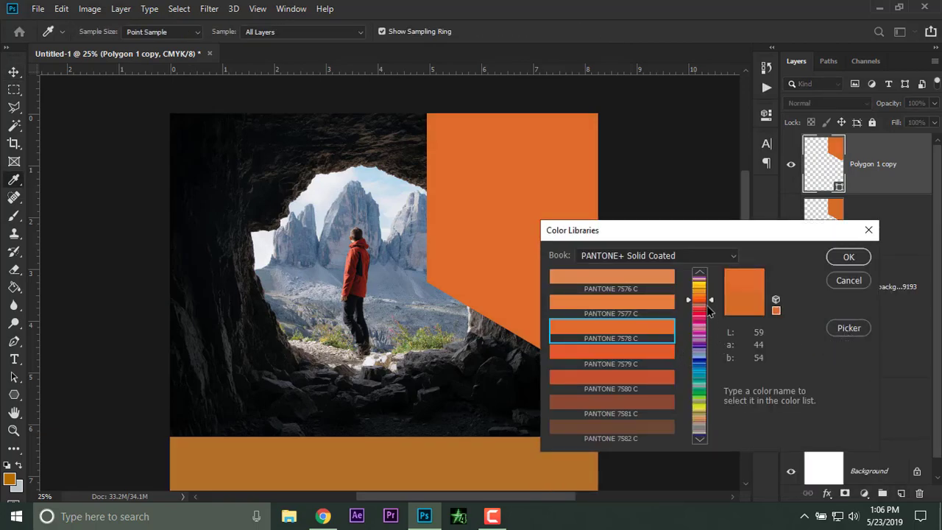
pyautogui.moveTo(710, 298); pyautogui.dragTo(703, 291)
pyautogui.click(671, 329)
pyautogui.click(658, 352)
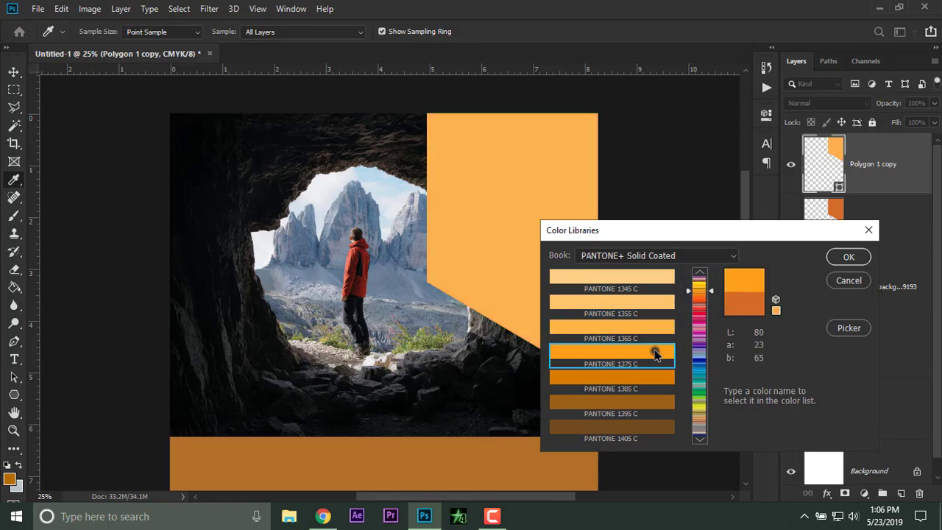
pyautogui.click(848, 256)
pyautogui.press('v')
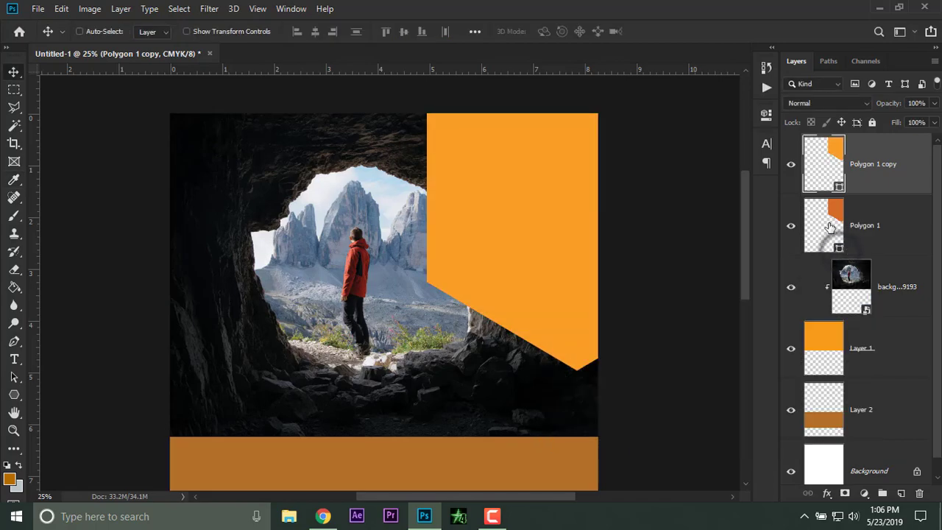
# - Change the fill of the larger hexagon beneath the copy to PANTONE 1385 C from the PANTONE+ Solid Coated library
pyautogui.click(829, 225)
pyautogui.doubleClick(829, 224)
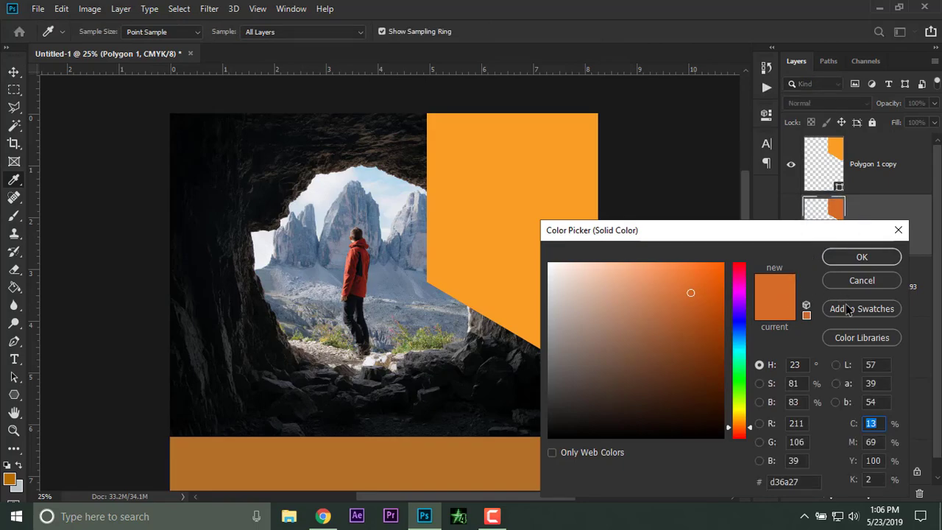
pyautogui.click(852, 337)
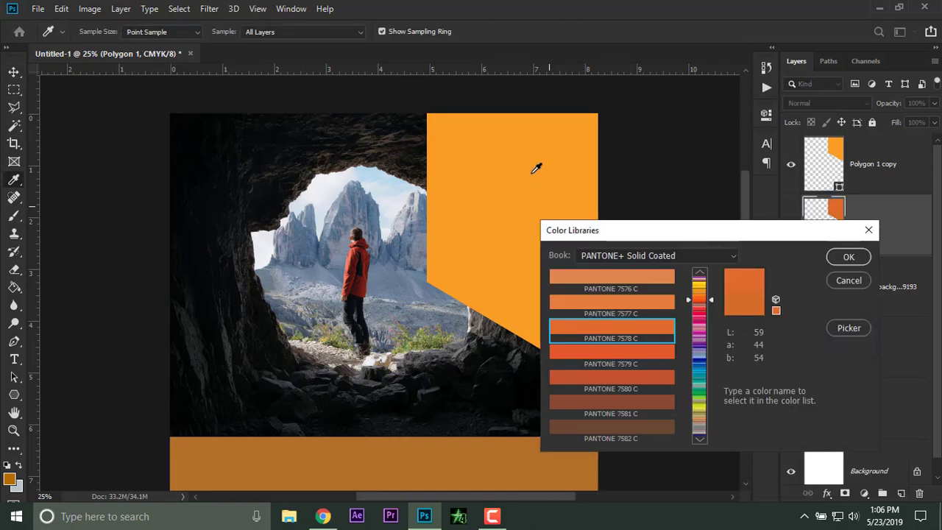
pyautogui.click(632, 378)
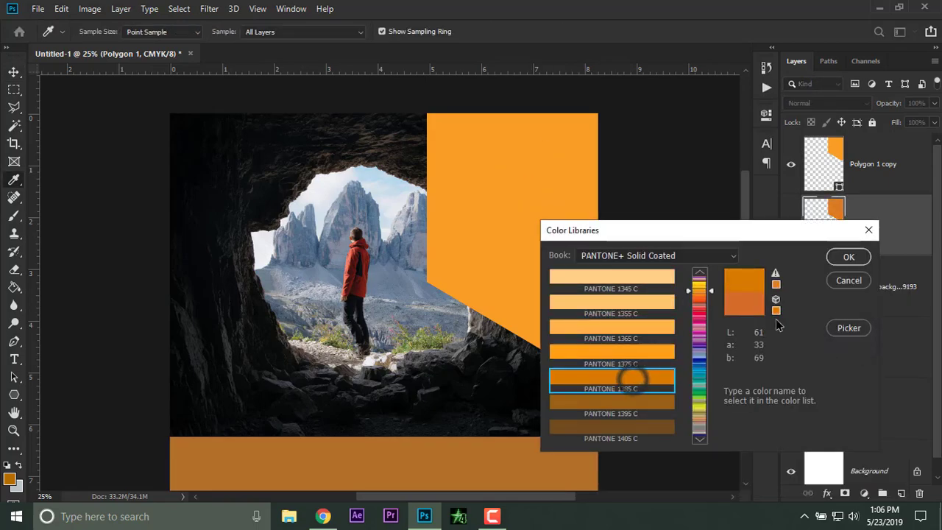
pyautogui.click(849, 256)
# - Scale the light orange hexagon copy to about 94% so the darker hexagon shows as a border along its left and lower edges
pyautogui.press('v')
pyautogui.click(846, 166)
pyautogui.click(198, 33)
pyautogui.moveTo(426, 370); pyautogui.dragTo(446, 348)
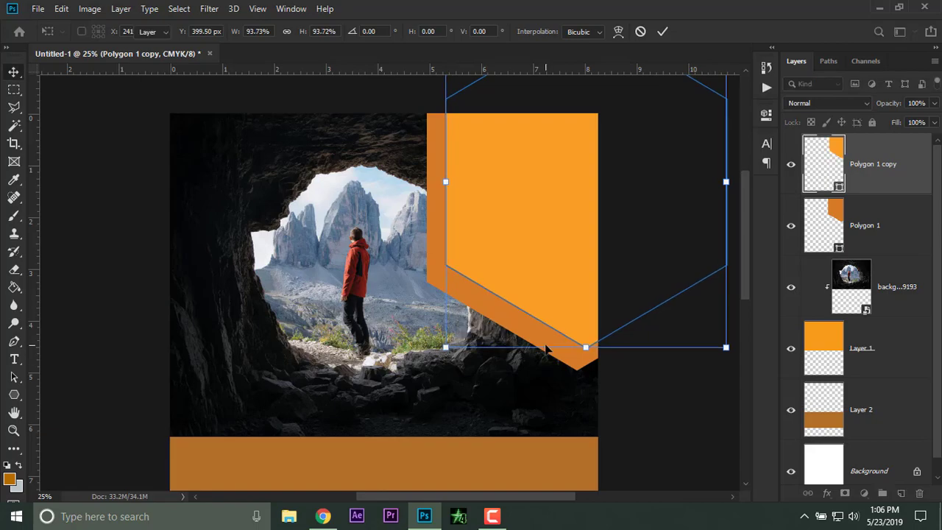
pyautogui.press('Return')
pyautogui.click(242, 34)
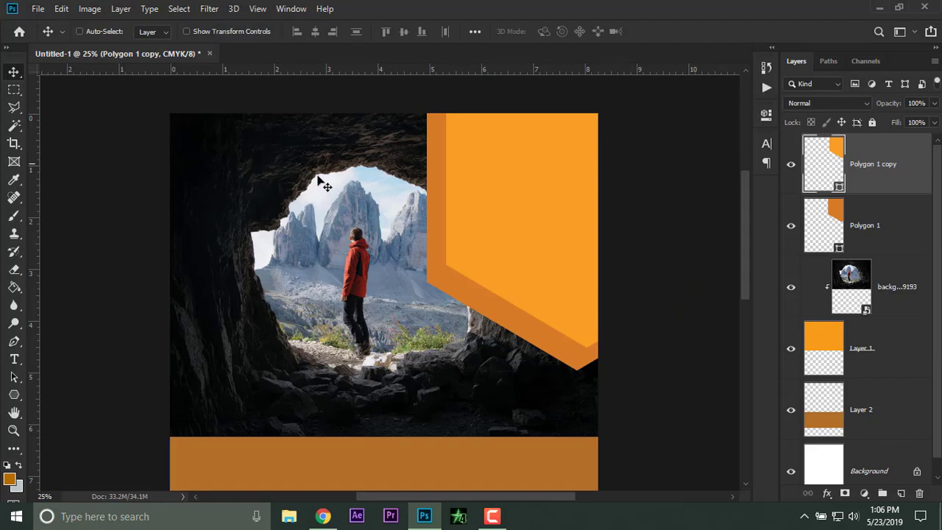
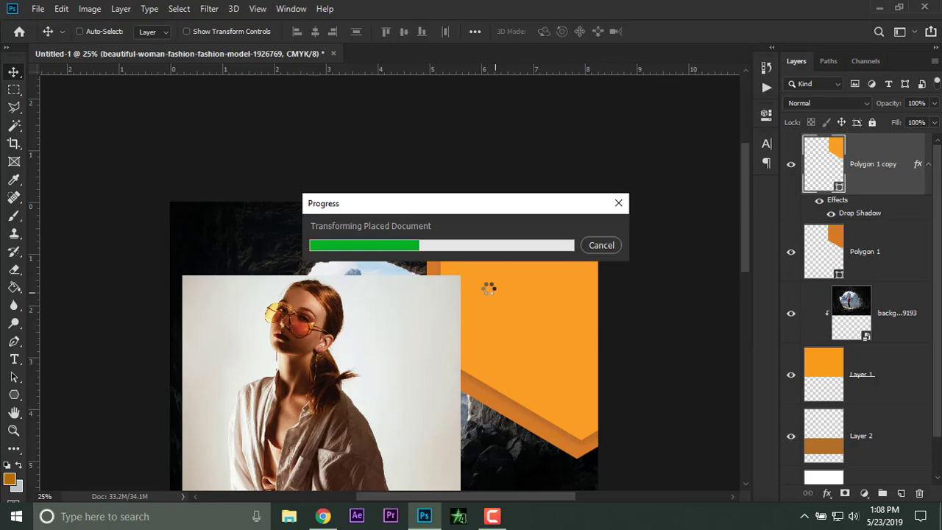
# - Place the blond-hair-casual-close-up-2146960 photo as an embedded smart object at its default size
pyautogui.click(60, 9)
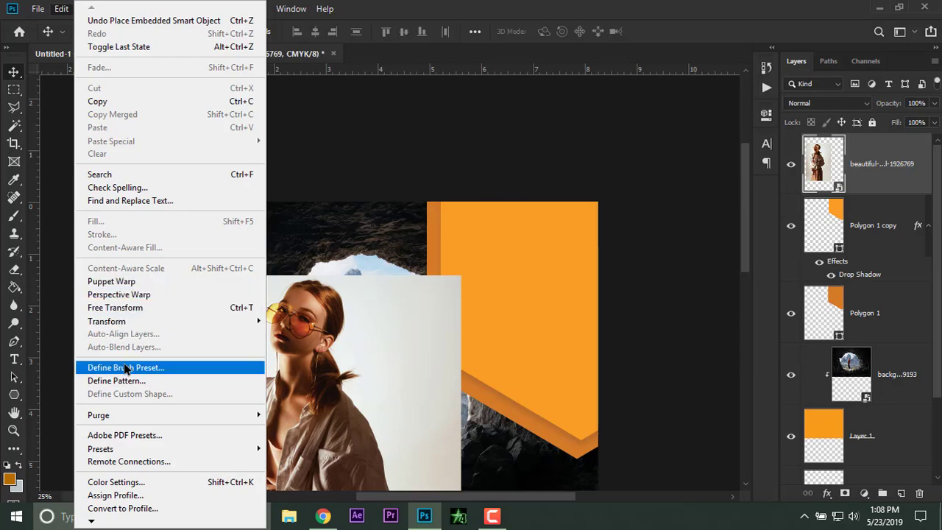
pyautogui.moveTo(35, 10)
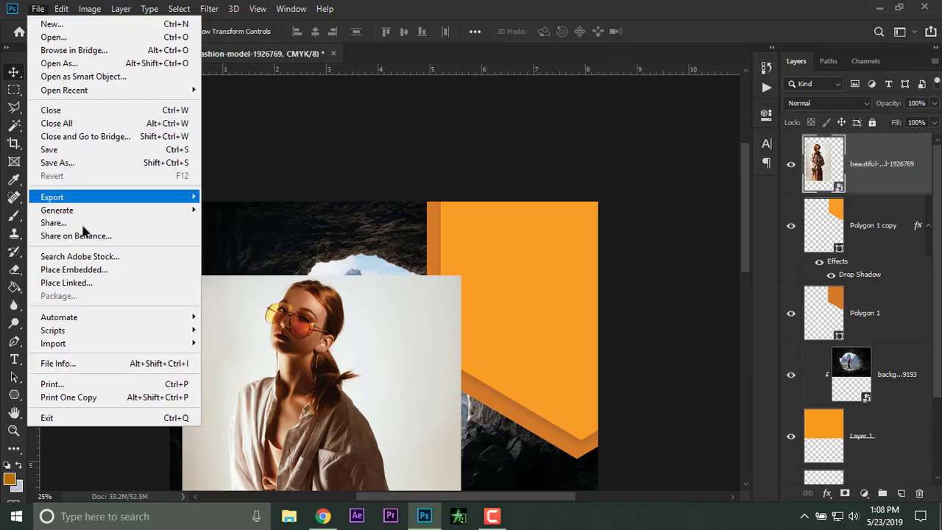
pyautogui.click(85, 271)
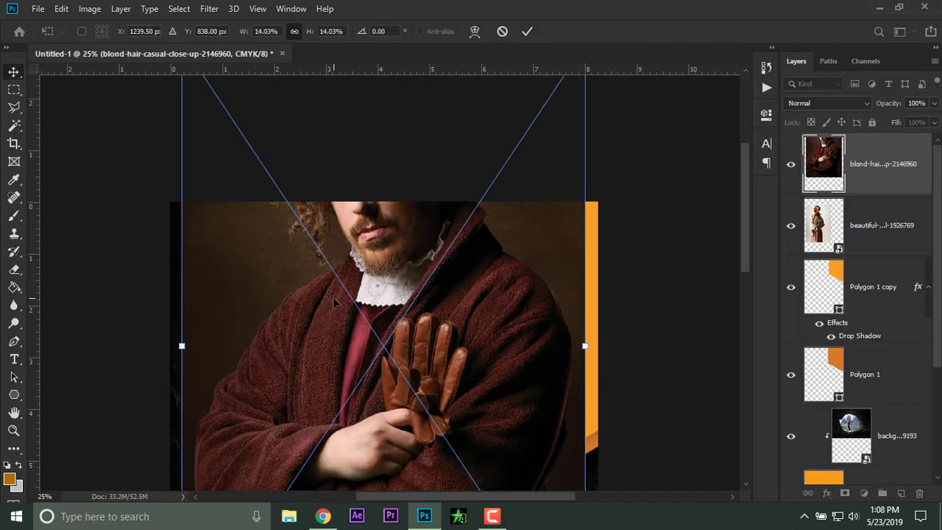
pyautogui.press('Return')
# - Delete the fashion model photo layer and hide the placed blond-hair portrait layer
pyautogui.click(854, 224)
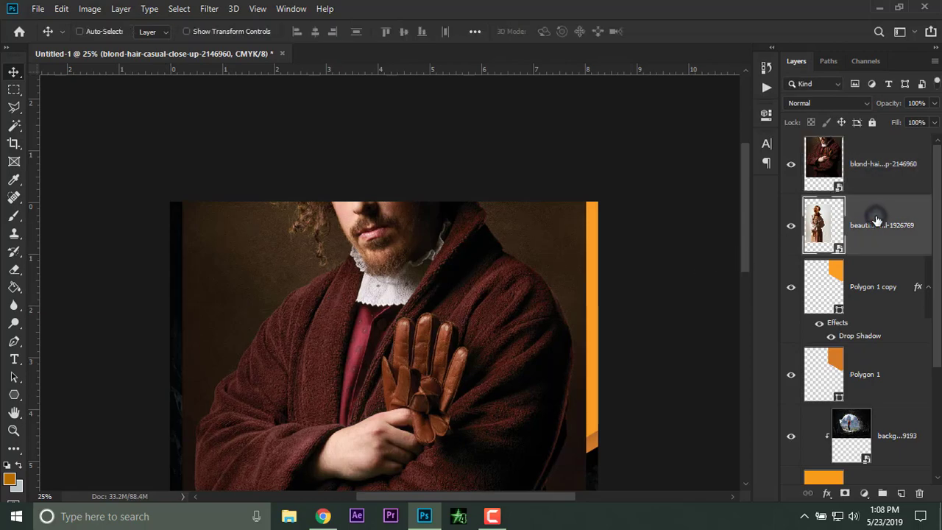
pyautogui.press('Delete')
pyautogui.scroll(-1, 536, 296)
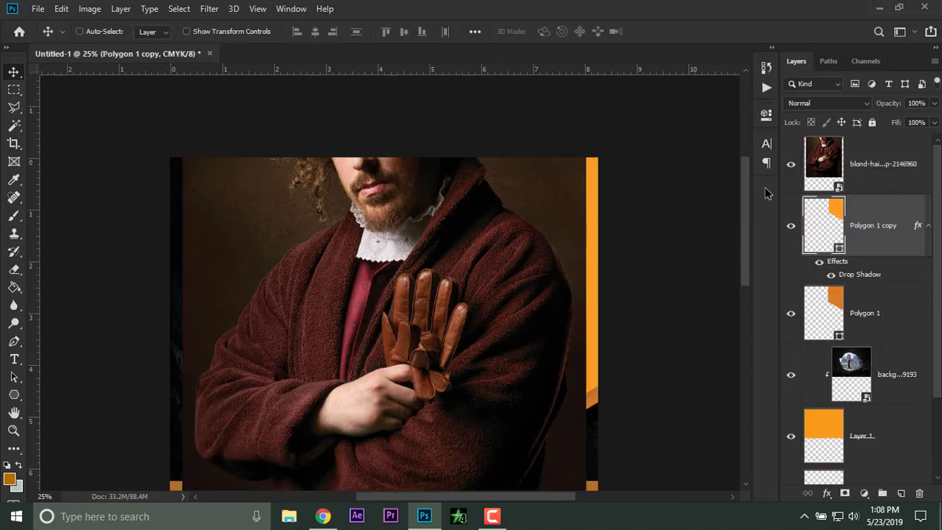
pyautogui.click(788, 166)
pyautogui.scroll(-1, 320, 392)
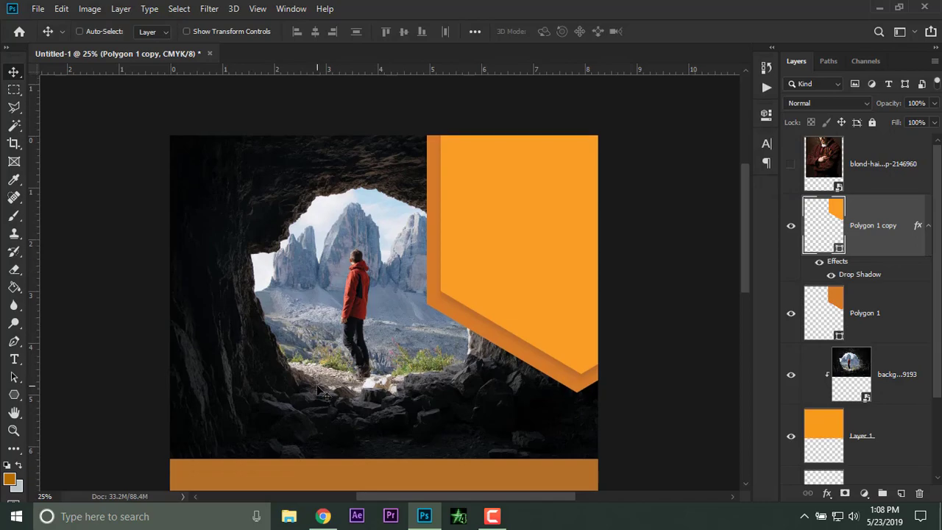
# - Reposition the light orange hexagon copy and scale it to about 94% width and 97% height, widening the dark orange border
pyautogui.moveTo(506, 259); pyautogui.dragTo(498, 261)
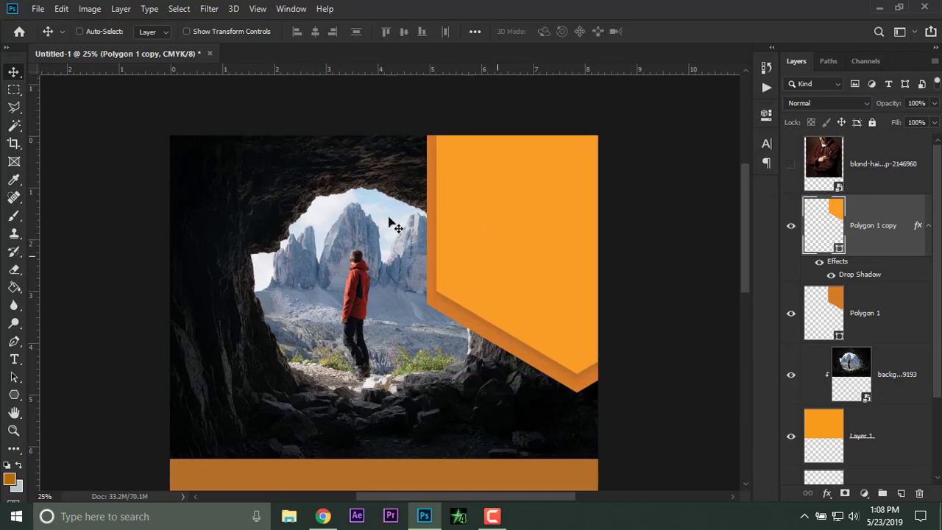
pyautogui.click(220, 32)
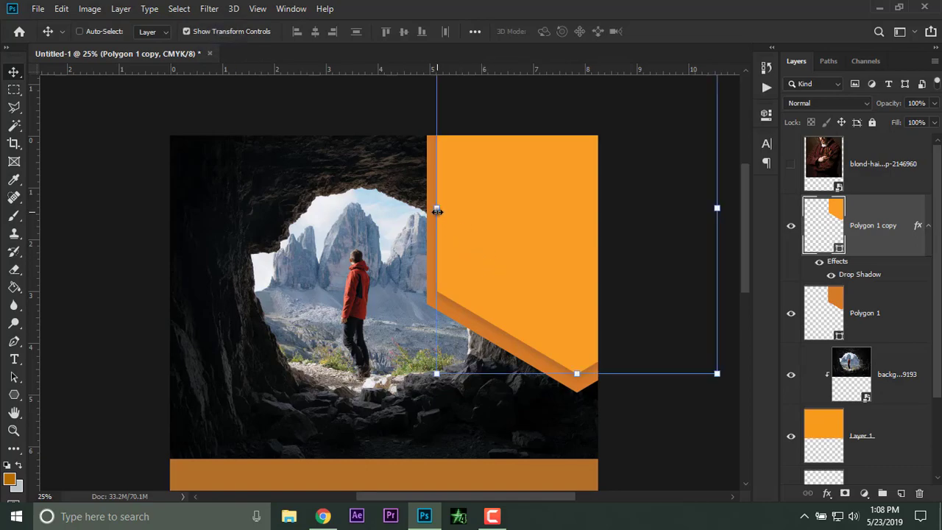
pyautogui.moveTo(437, 211); pyautogui.dragTo(446, 212)
pyautogui.moveTo(530, 252); pyautogui.dragTo(523, 257)
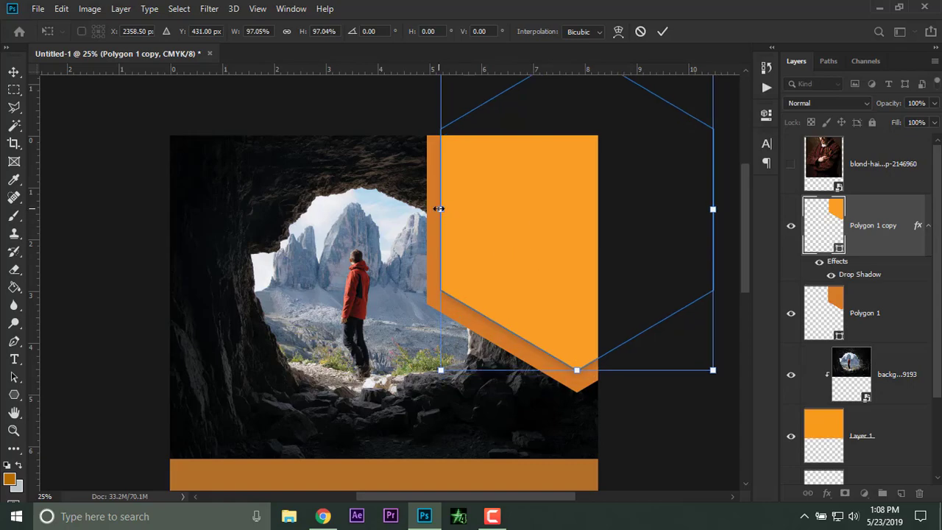
pyautogui.moveTo(438, 209); pyautogui.dragTo(445, 212)
pyautogui.moveTo(501, 235); pyautogui.dragTo(498, 235)
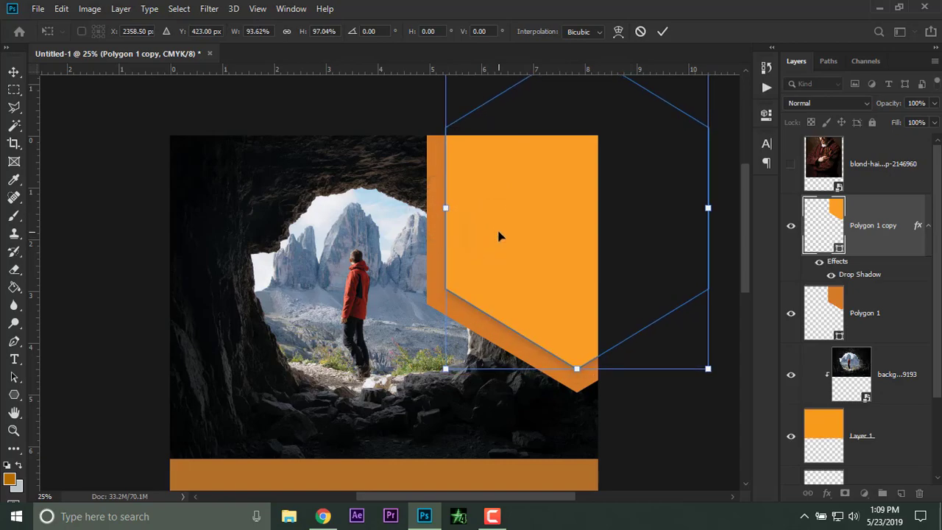
pyautogui.press('Return')
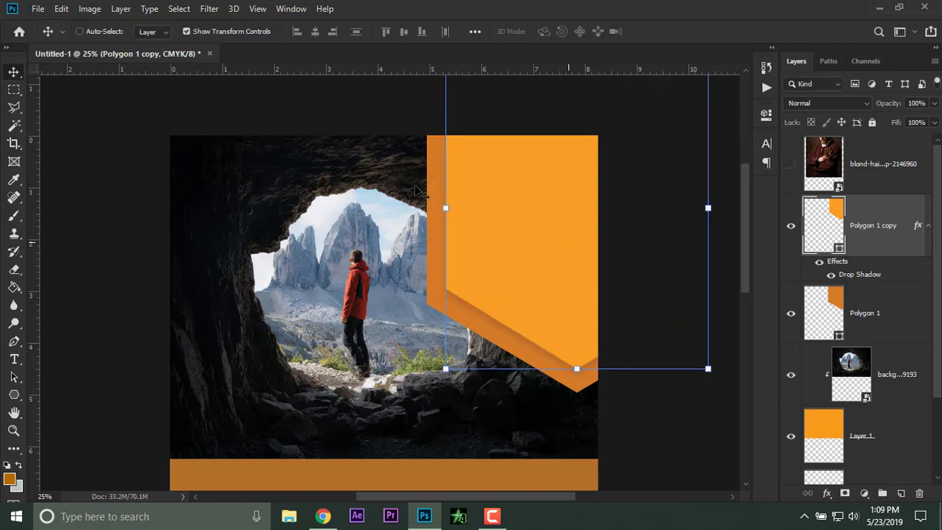
pyautogui.click(196, 37)
pyautogui.hotkey('ctrl', '-')
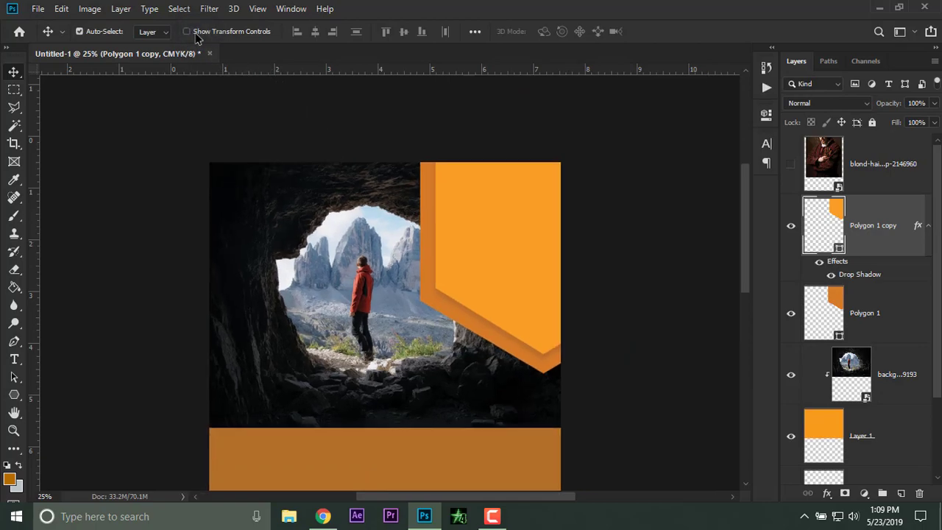
pyautogui.hotkey('ctrl', '+')
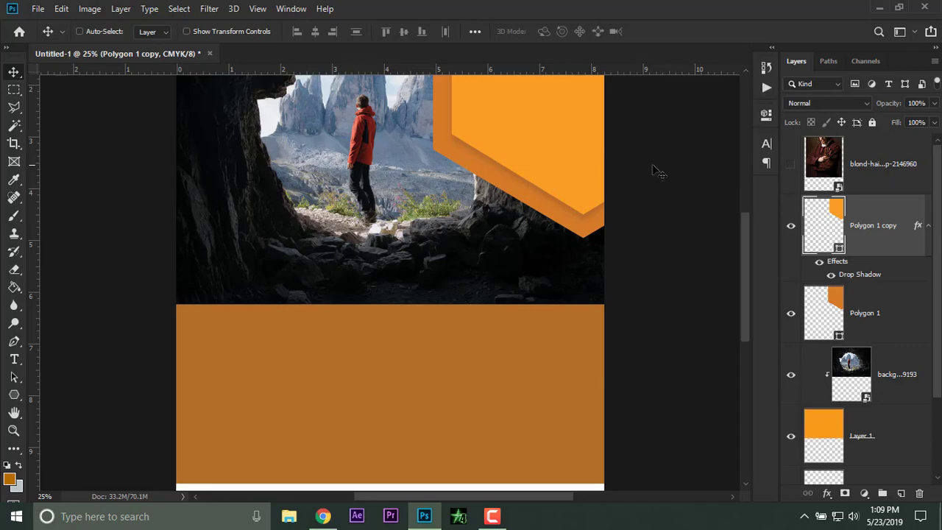
# - Show the portrait layer, scale the photo to 8.14% and position it over the orange hexagons in the page's upper-right corner
pyautogui.click(791, 166)
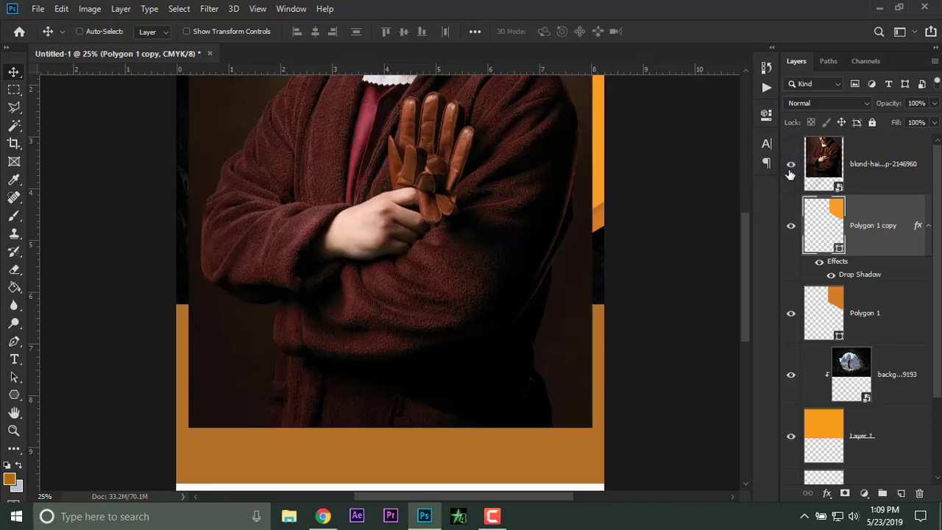
pyautogui.hotkey('ctrl', '-')
pyautogui.hotkey('alt', ']')
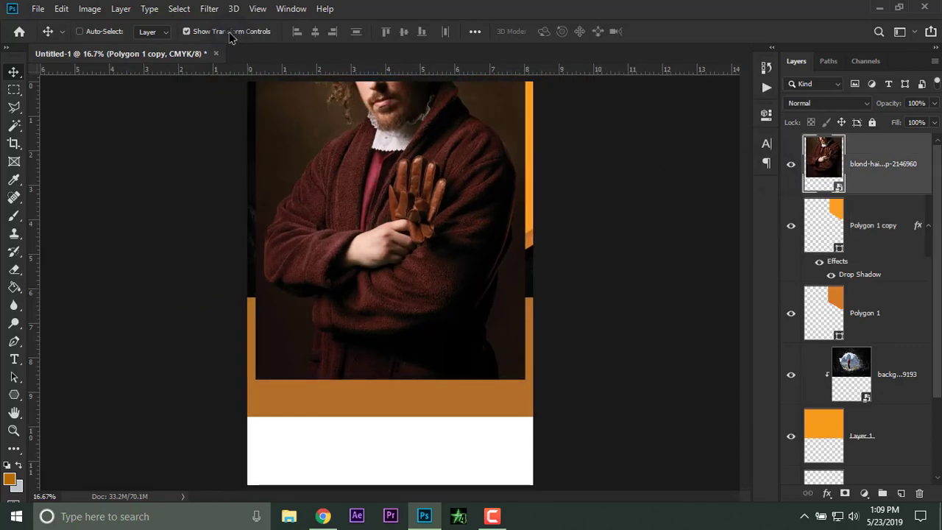
pyautogui.moveTo(255, 377); pyautogui.dragTo(334, 262)
pyautogui.moveTo(413, 233); pyautogui.dragTo(445, 244)
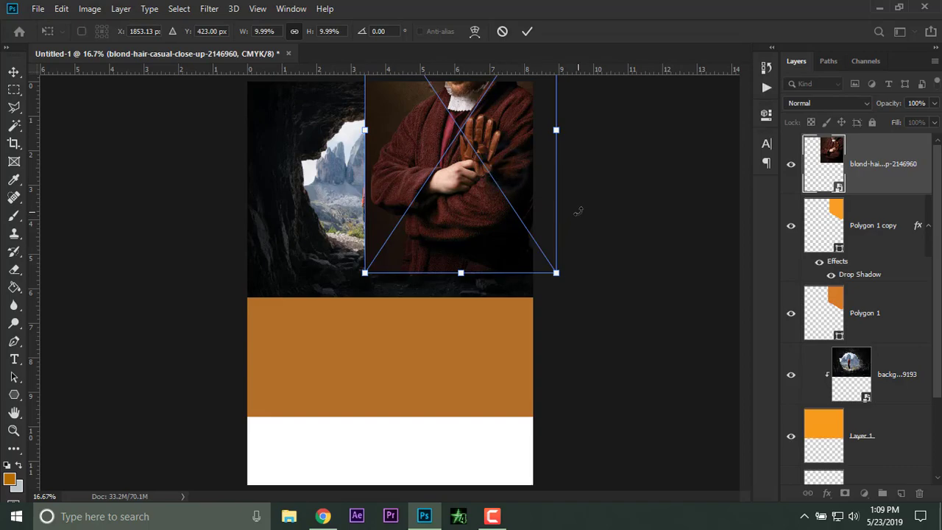
pyautogui.hotkey('ctrl', '-')
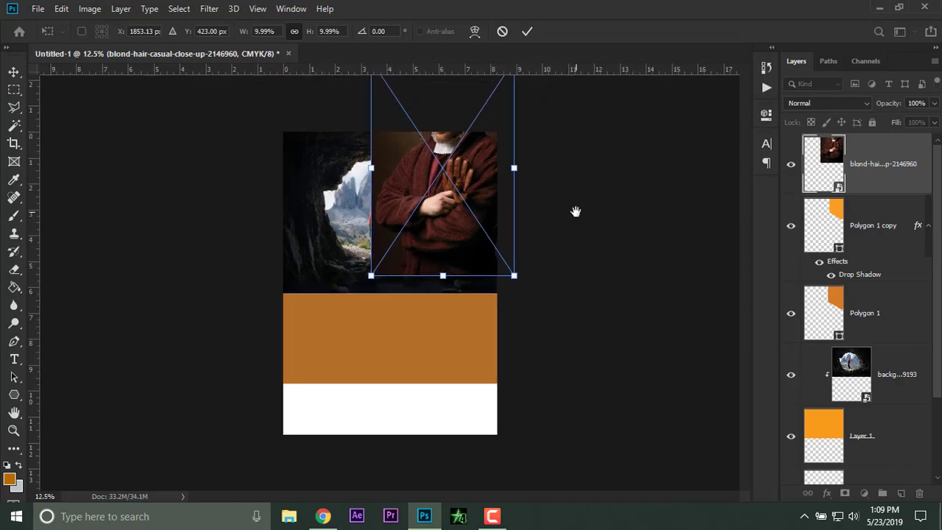
pyautogui.hotkey('ctrl', '+')
pyautogui.hotkey('ctrl', '+')
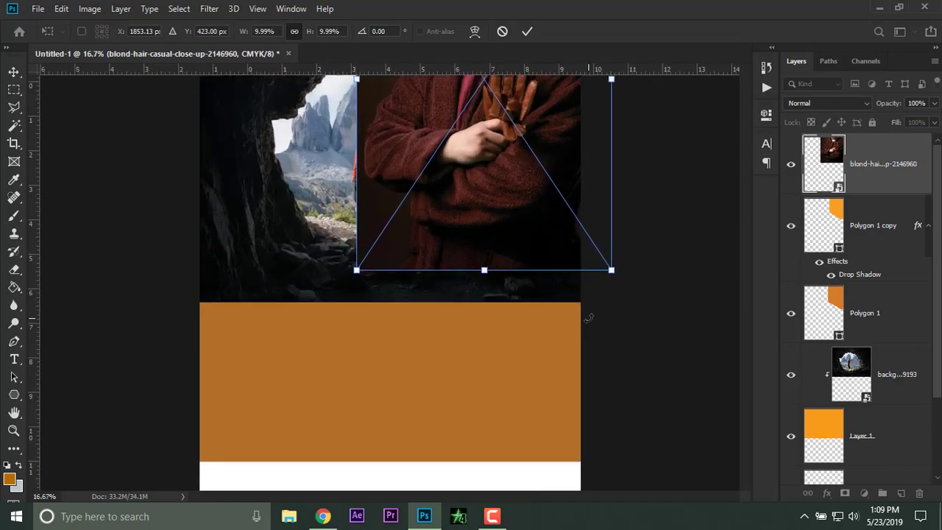
pyautogui.moveTo(580, 300); pyautogui.dragTo(532, 484)
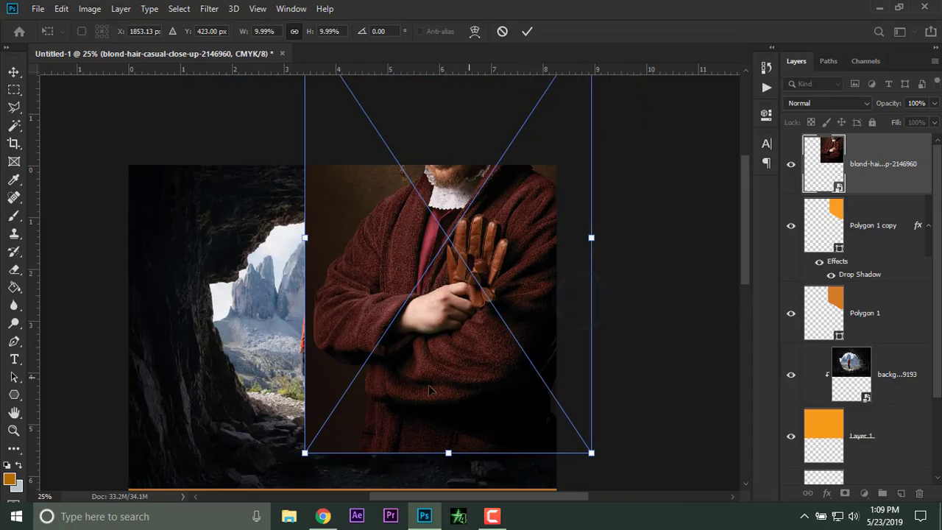
pyautogui.moveTo(312, 454); pyautogui.dragTo(364, 375)
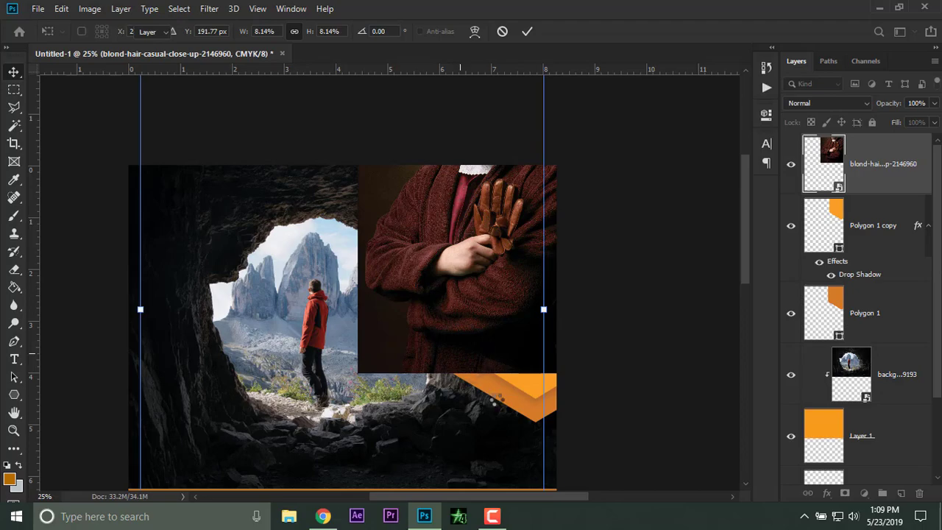
pyautogui.press('Return')
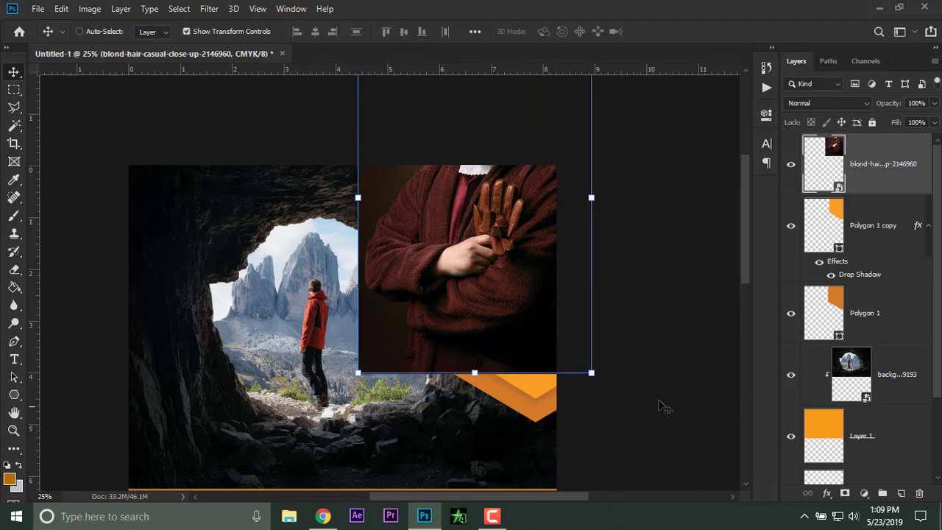
# - Try clipping the portrait to the light orange hexagon and moving it down until the man's face sits inside the shape
pyautogui.rightClick(870, 191)
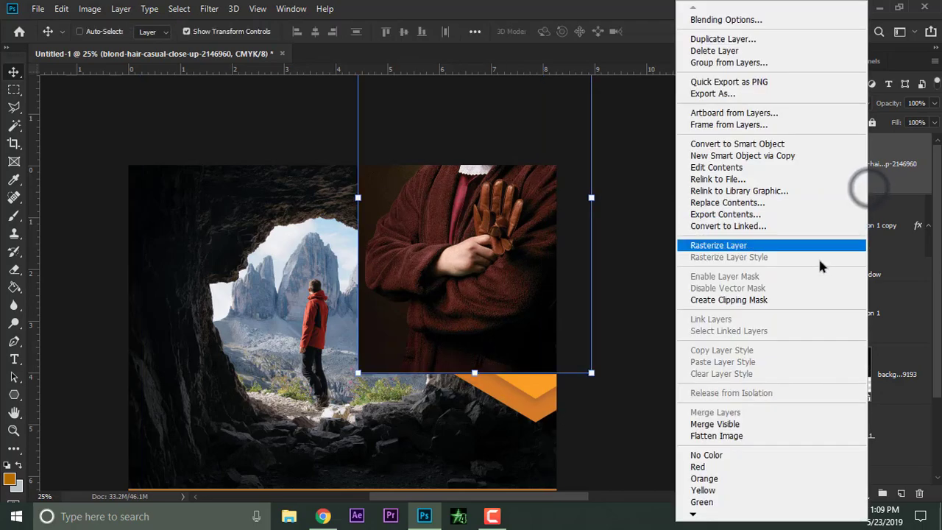
pyautogui.click(741, 300)
pyautogui.moveTo(533, 296); pyautogui.dragTo(552, 392)
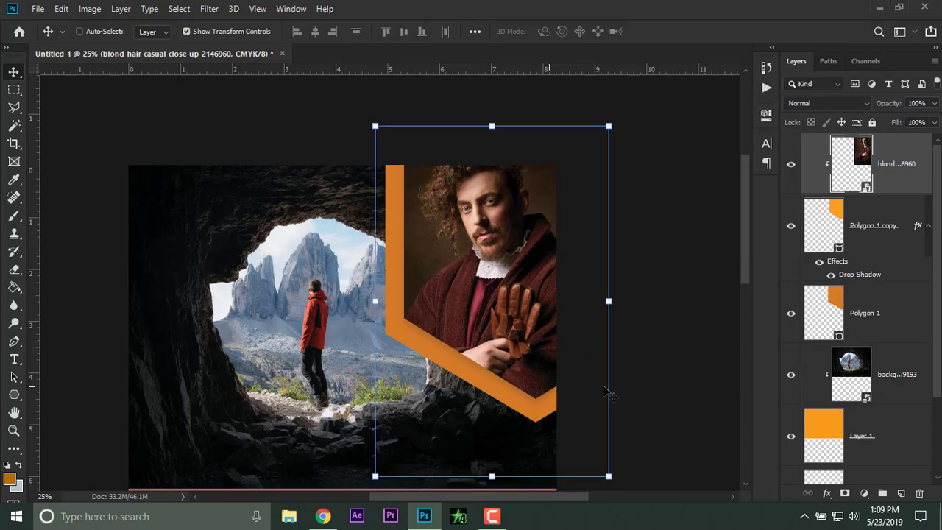
pyautogui.click(226, 33)
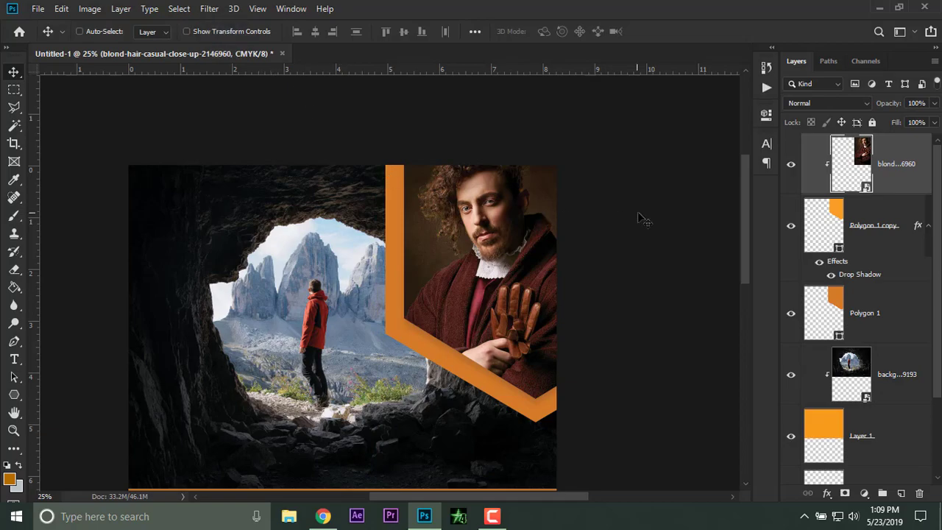
pyautogui.hotkey('ctrl', 'z')
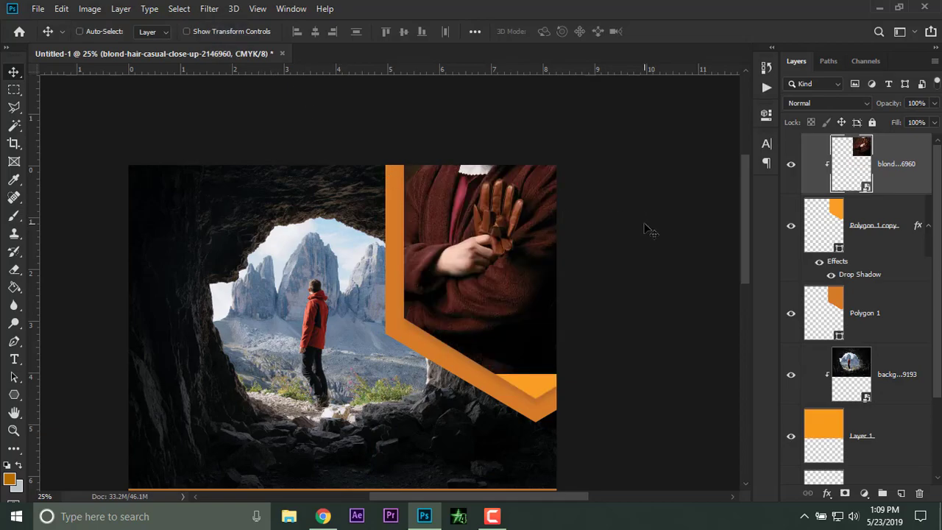
pyautogui.hotkey('ctrl', 'alt', 'g')
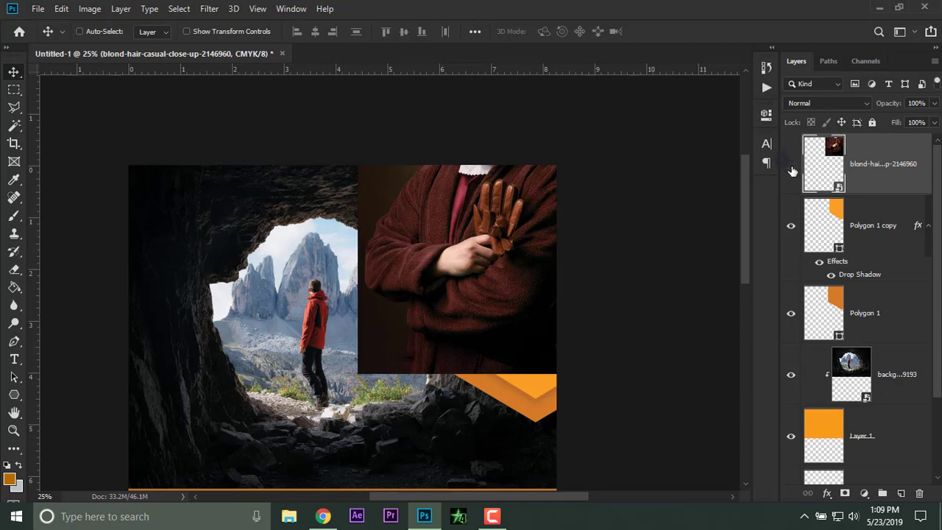
# - Hide the portrait layer to expose the orange hexagons
pyautogui.click(791, 164)
pyautogui.click(791, 164)
pyautogui.click(791, 164)
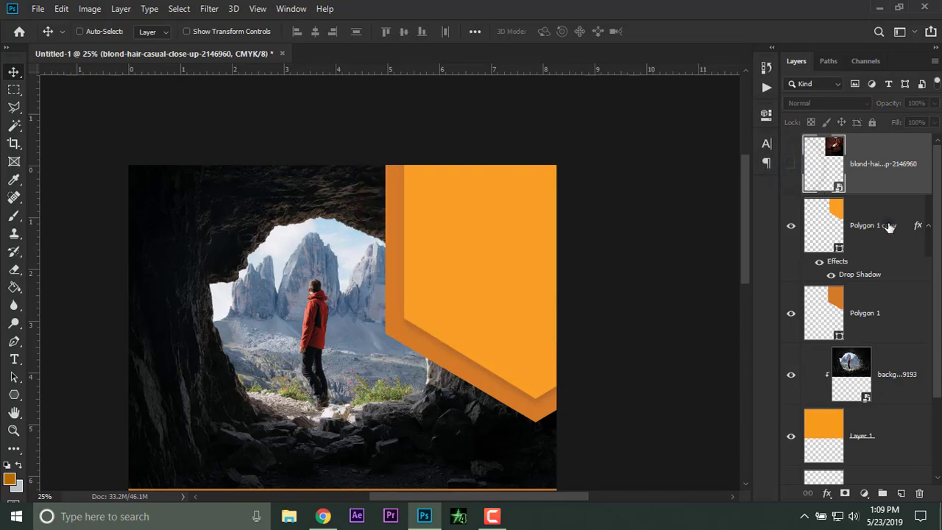
# - Duplicate the light orange hexagon, hide the copy's layer effects and shrink it evenly about its centre
pyautogui.click(889, 226)
pyautogui.hotkey('ctrl', 'j')
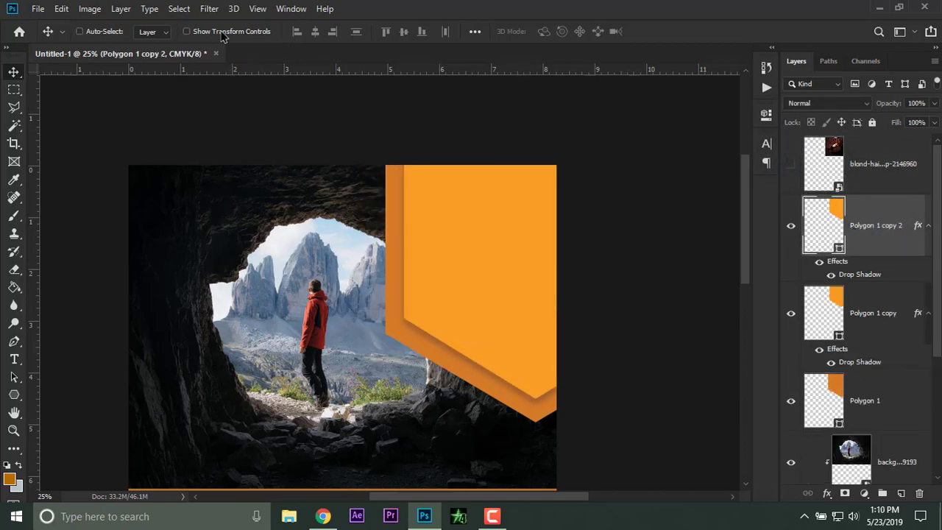
pyautogui.click(187, 31)
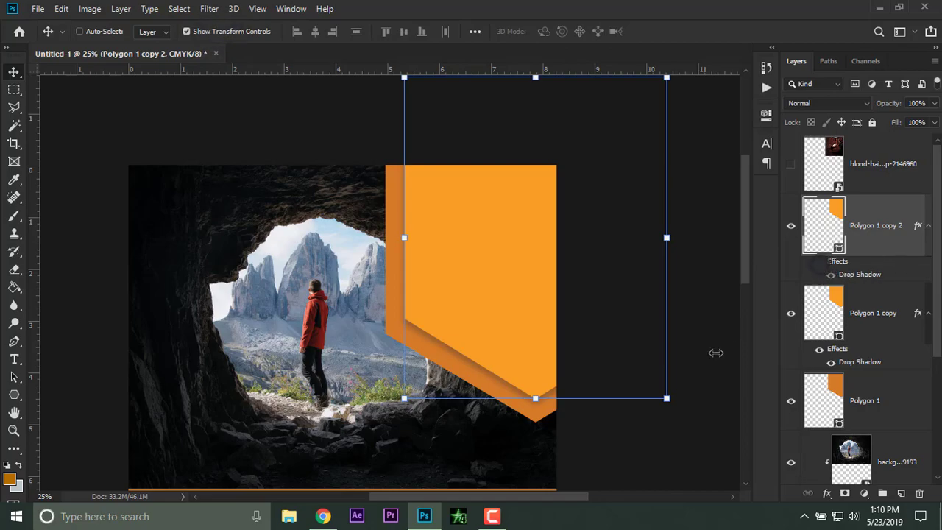
pyautogui.moveTo(404, 398); pyautogui.dragTo(421, 383)
pyautogui.press('Return')
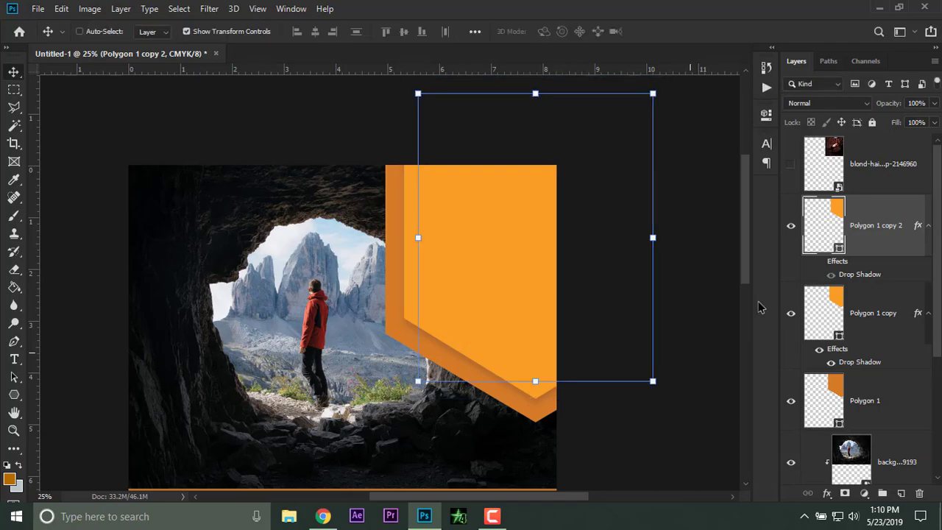
# - Clip the portrait to the new smaller hexagon, show it and move it down until the man's face sits inside the shape
pyautogui.rightClick(877, 160)
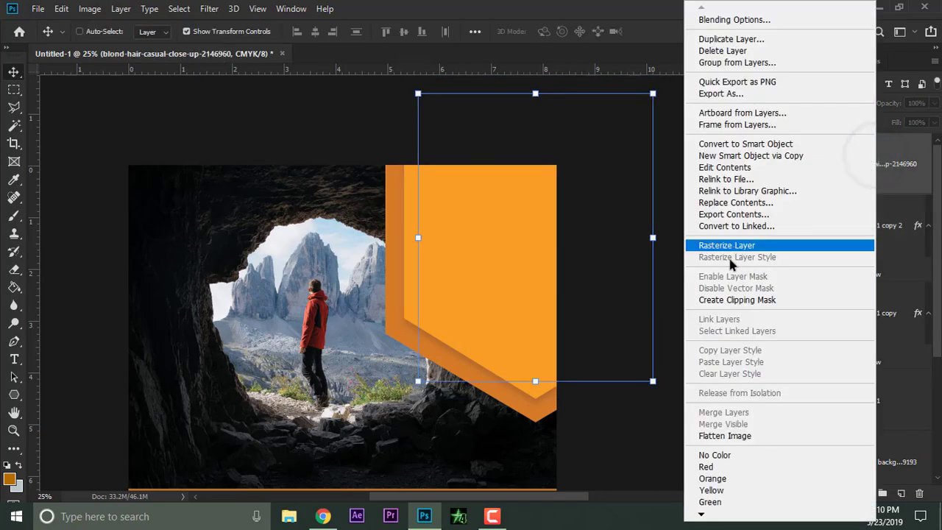
pyautogui.click(725, 300)
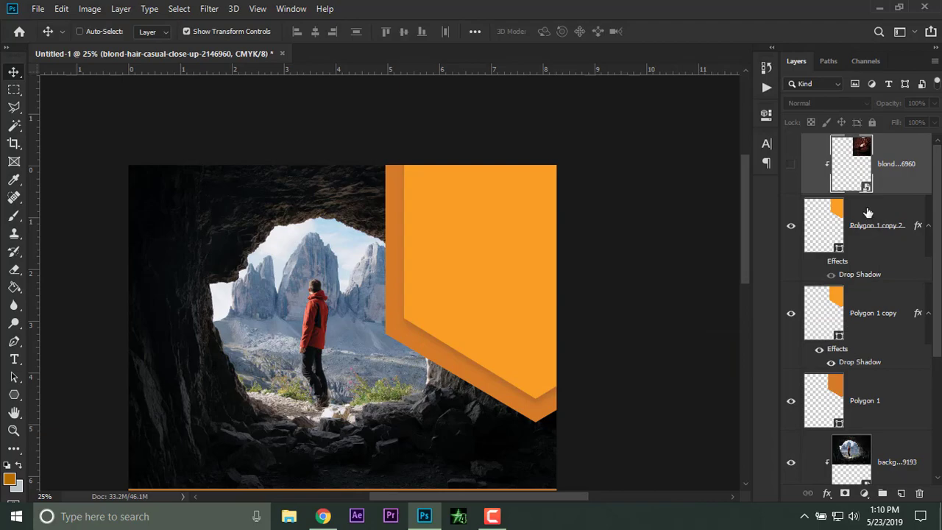
pyautogui.click(790, 165)
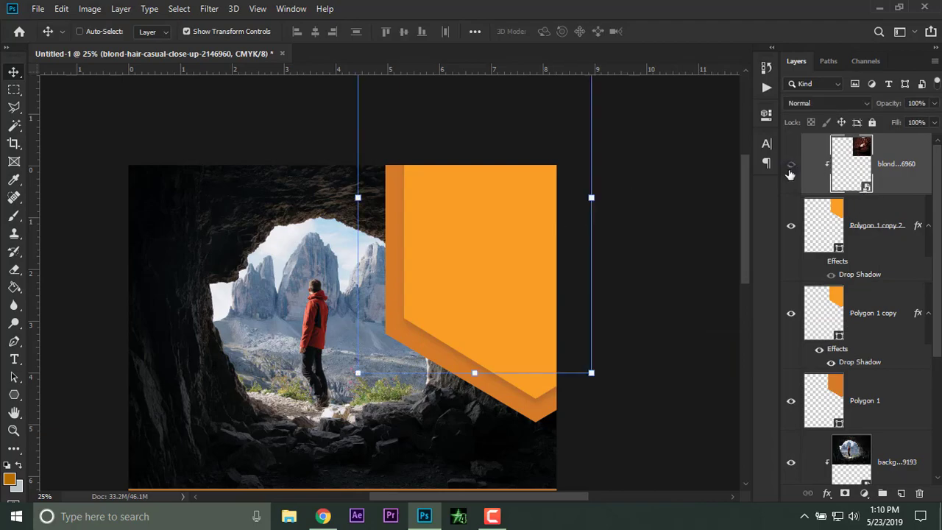
pyautogui.moveTo(543, 227); pyautogui.dragTo(563, 340)
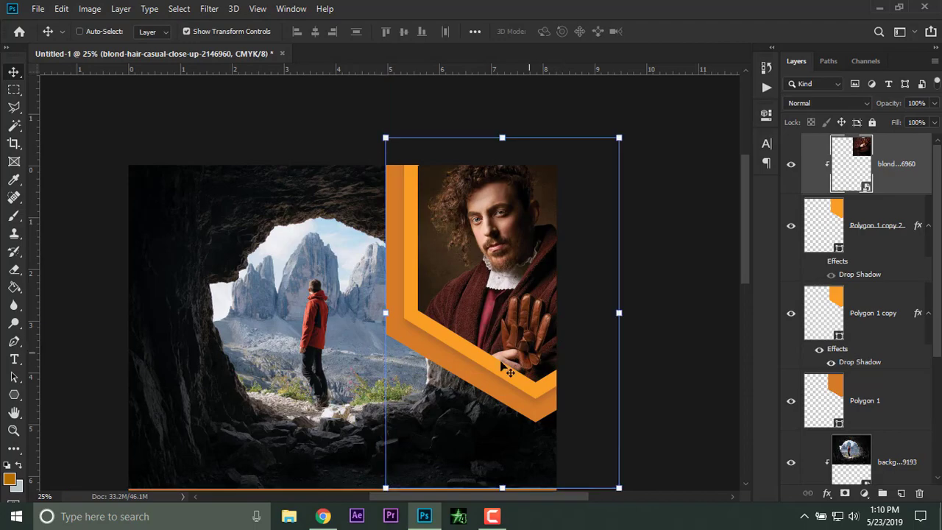
# - Scale the portrait photo to 6.35% and move it down so the man's whole head and hands fit inside the hexagon
pyautogui.moveTo(385, 484); pyautogui.dragTo(403, 458)
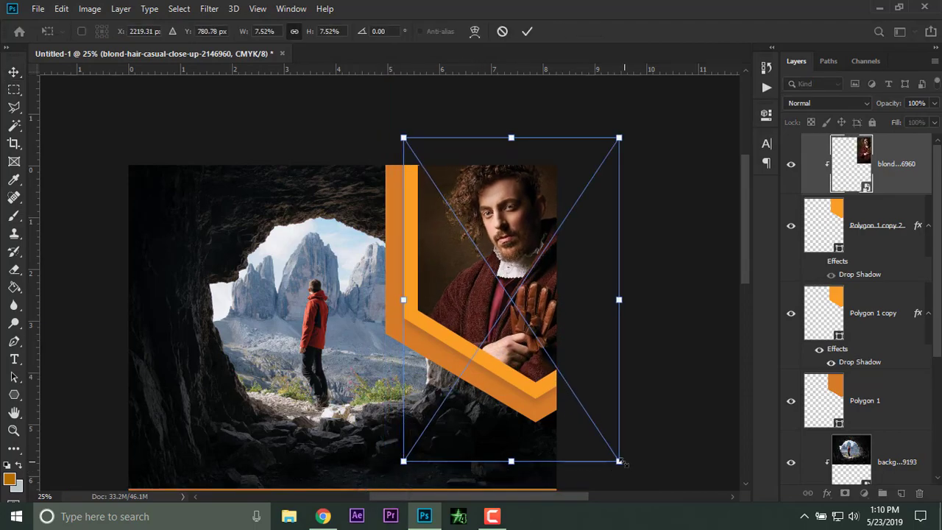
pyautogui.moveTo(623, 463); pyautogui.dragTo(580, 412)
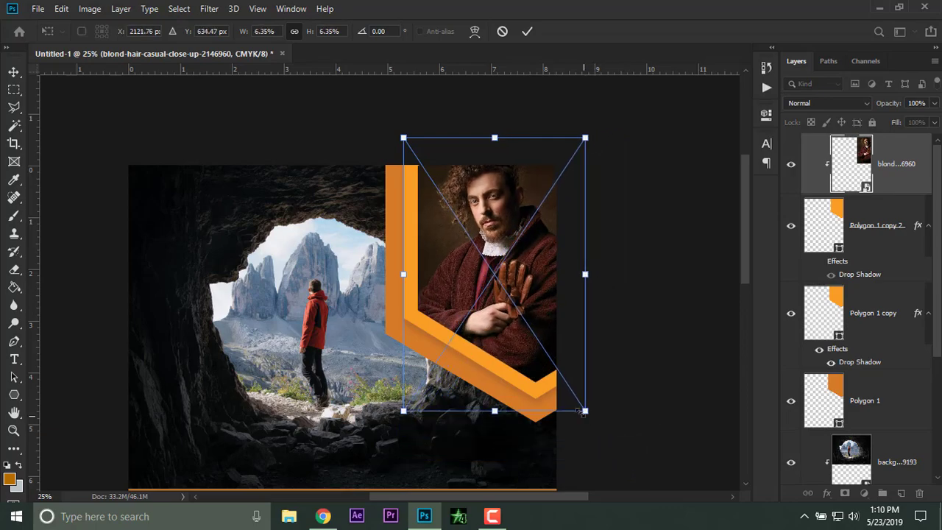
pyautogui.moveTo(539, 292); pyautogui.dragTo(541, 305)
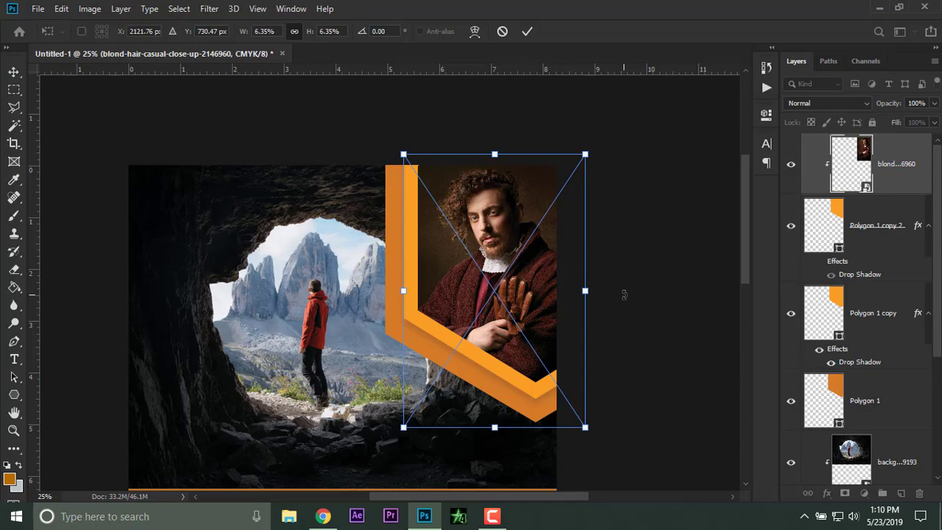
pyautogui.press('Return')
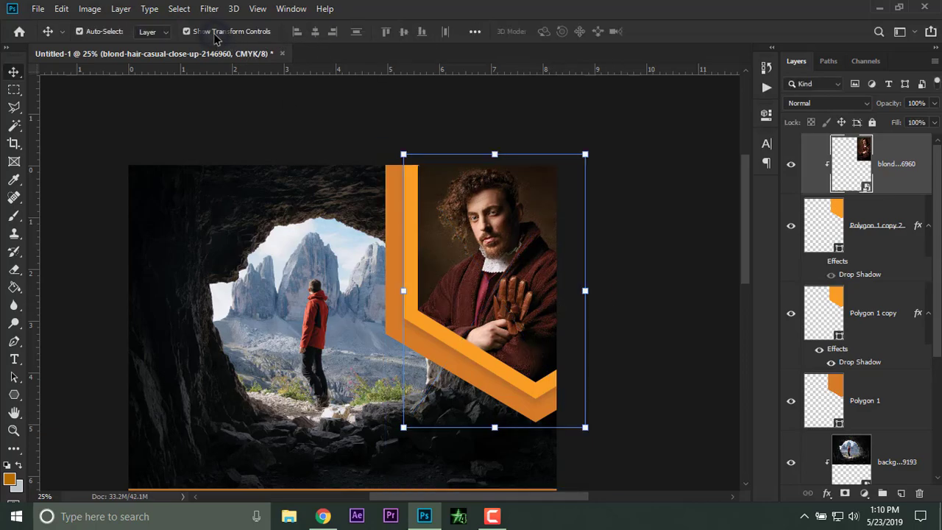
# - Turn off the display of transform controls around the portrait
pyautogui.hotkey('ctrl', '-')
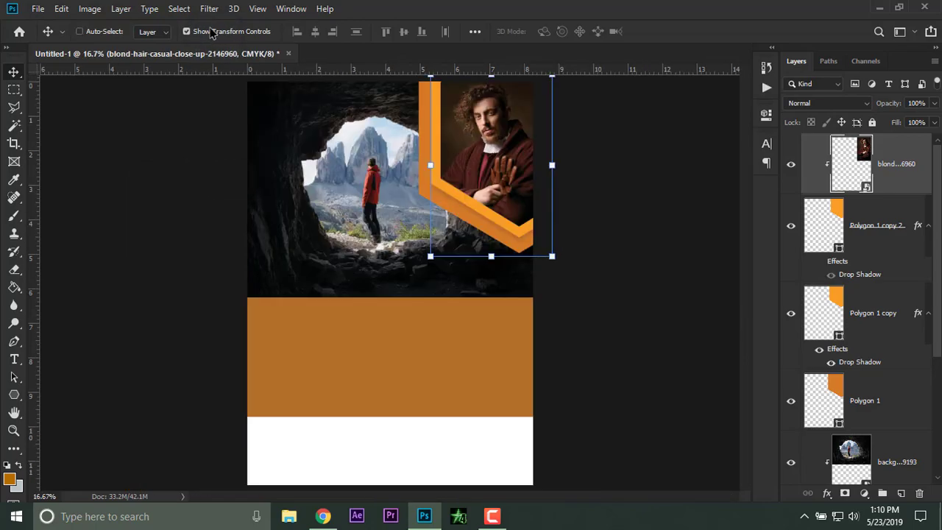
pyautogui.click(187, 32)
pyautogui.hotkey('ctrl', '+')
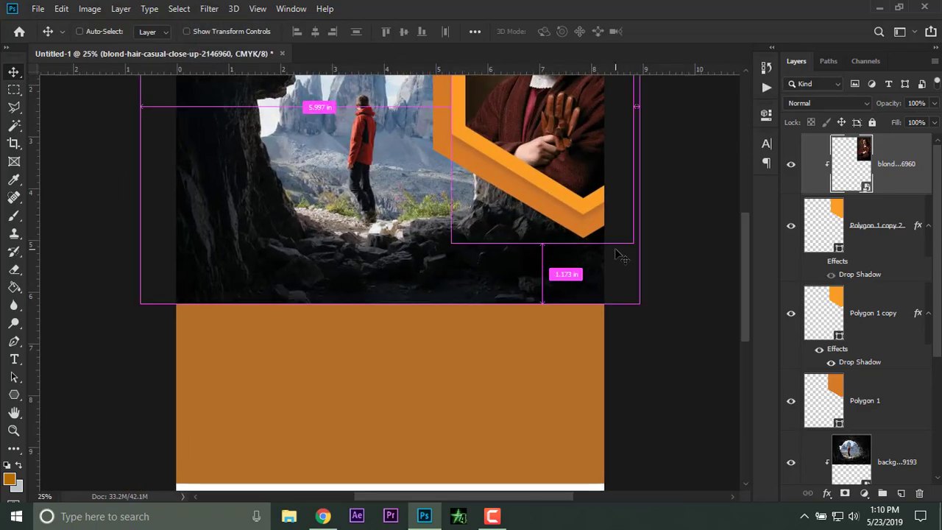
pyautogui.scroll(-2, 821, 300)
pyautogui.scroll(2, 828, 305)
pyautogui.scroll(-3, 830, 307)
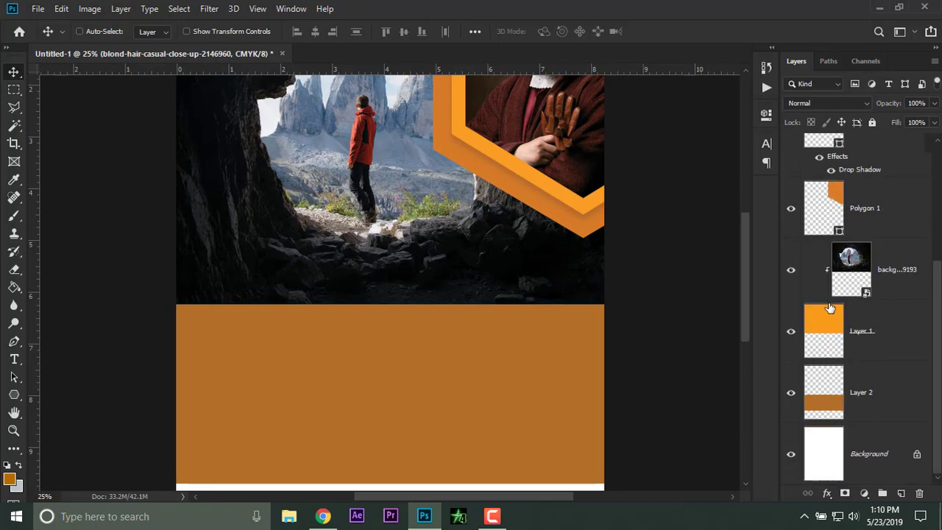
# - Select Layer 2, the brown band, and place a vertical guide down the centre of the page
pyautogui.click(863, 336)
pyautogui.click(858, 392)
pyautogui.hotkey('ctrl', '-')
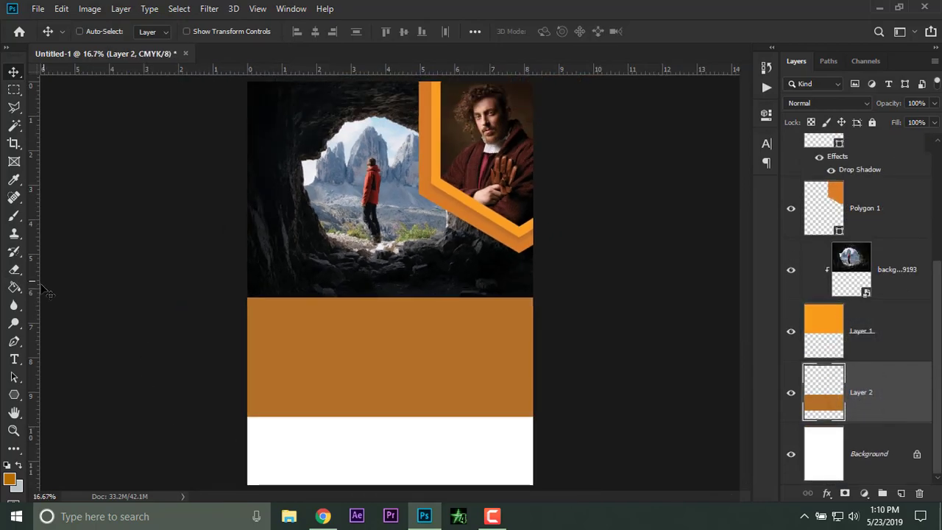
pyautogui.moveTo(34, 291); pyautogui.dragTo(395, 300)
# - Try copying the brown band's left half, marquee-selected up to the centre guide, onto a new layer
pyautogui.click(13, 89)
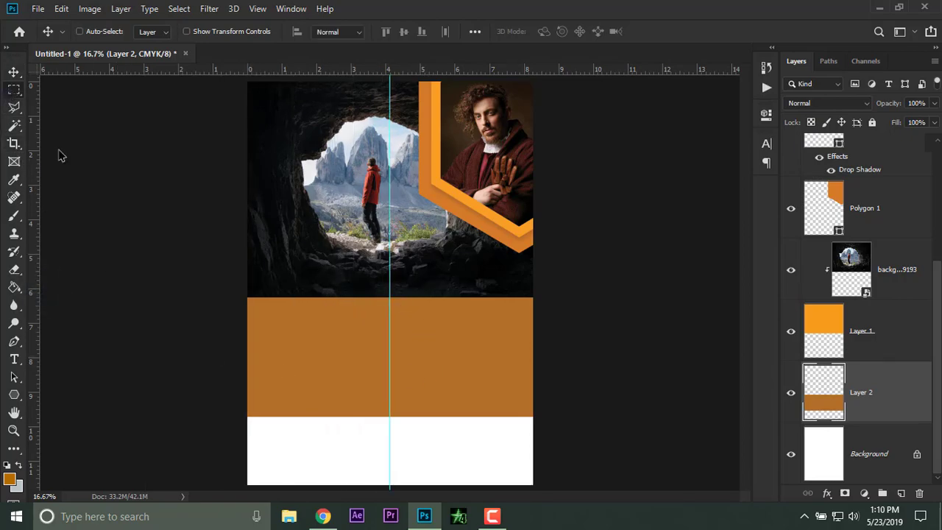
pyautogui.moveTo(246, 227); pyautogui.dragTo(390, 484)
pyautogui.rightClick(348, 397)
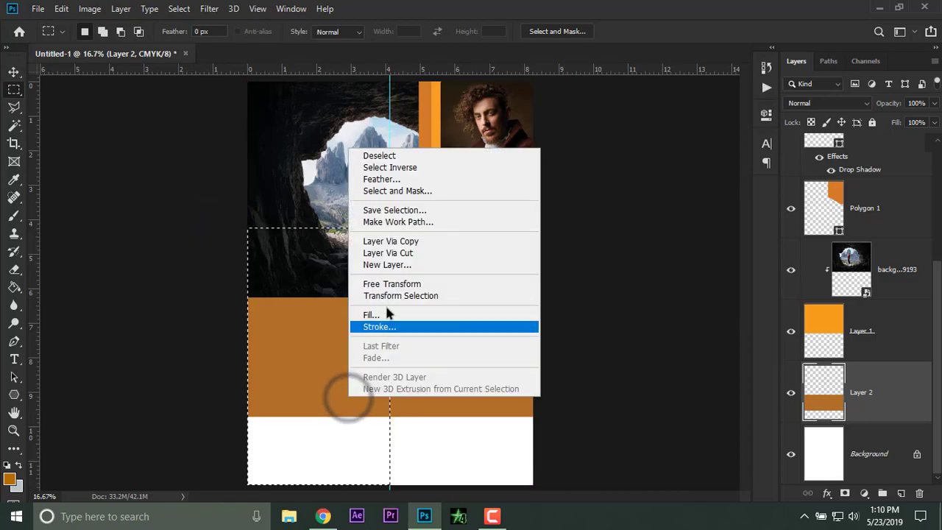
pyautogui.click(390, 242)
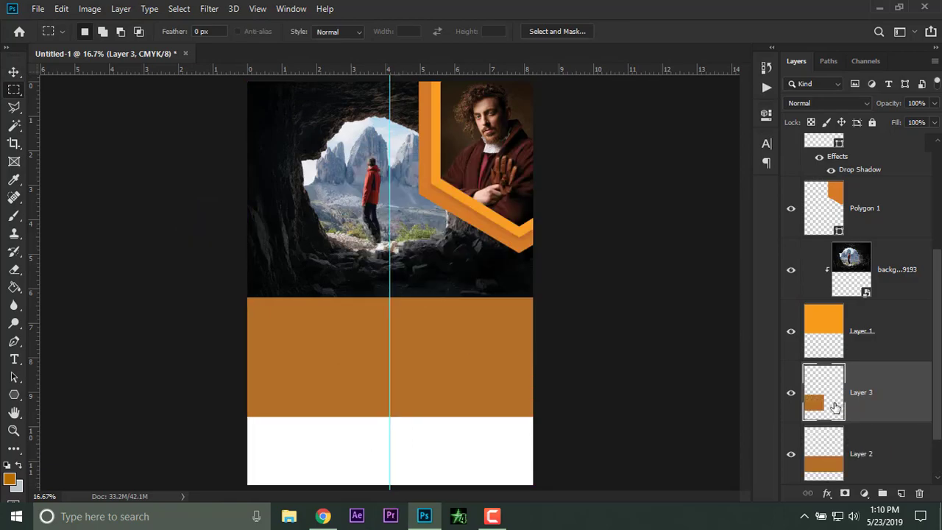
pyautogui.scroll(-1, 835, 407)
pyautogui.click(810, 403)
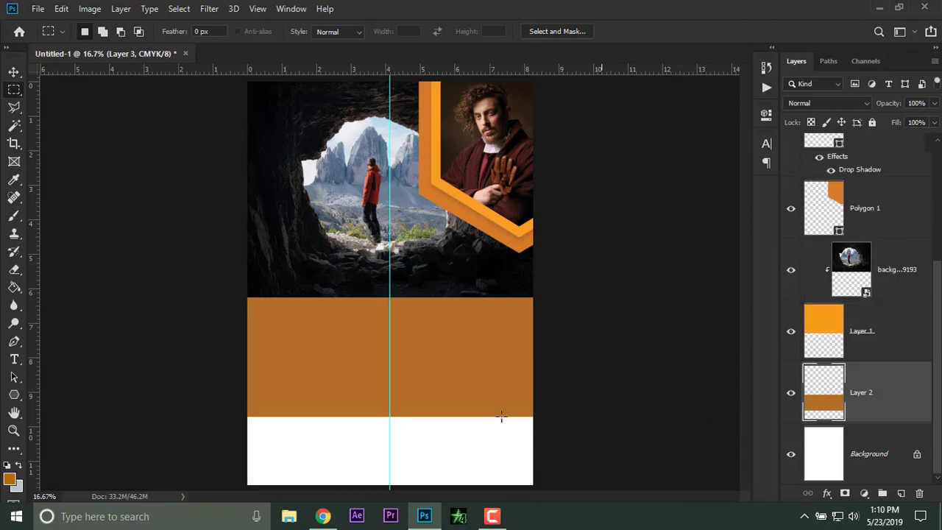
# - Cut the left half of the brown band, from the page edge to the centre guide, onto its own layer
pyautogui.moveTo(247, 229); pyautogui.dragTo(390, 485)
pyautogui.rightClick(384, 412)
pyautogui.click(423, 266)
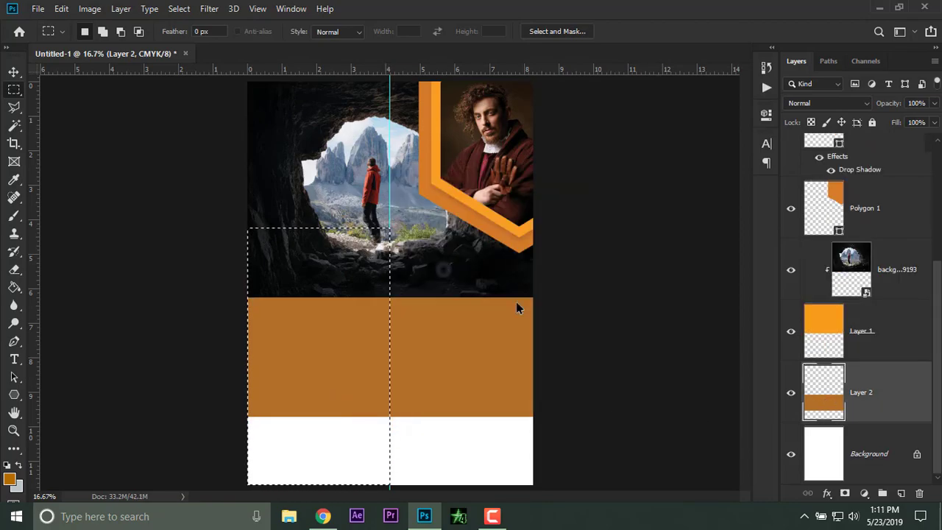
pyautogui.scroll(-1, 860, 407)
pyautogui.click(860, 405)
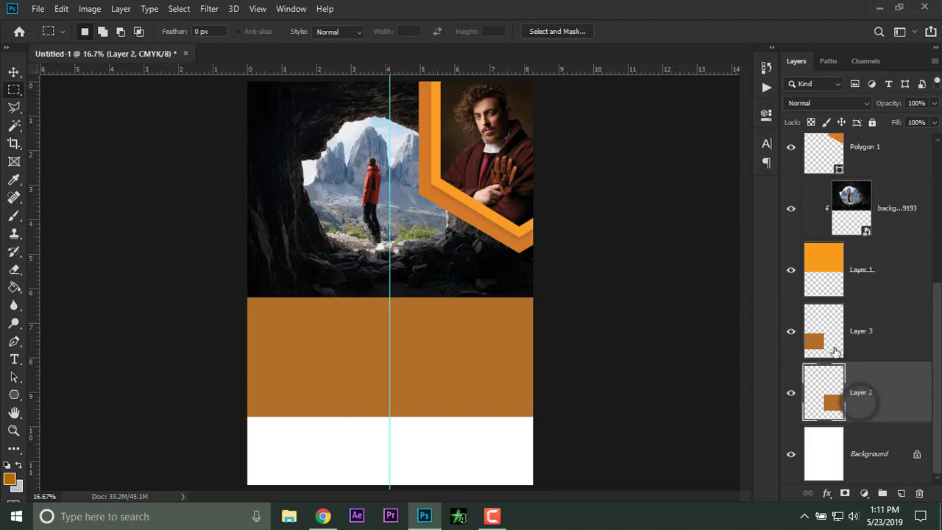
# - Load the left block on Layer 3 as a selection and fill it with the dark orange sampled from the outer hexagon
pyautogui.click(833, 346)
pyautogui.click(825, 338)
pyautogui.click(824, 353)
pyautogui.keyDown('ctrl'); pyautogui.click(825, 356); pyautogui.keyUp('ctrl')
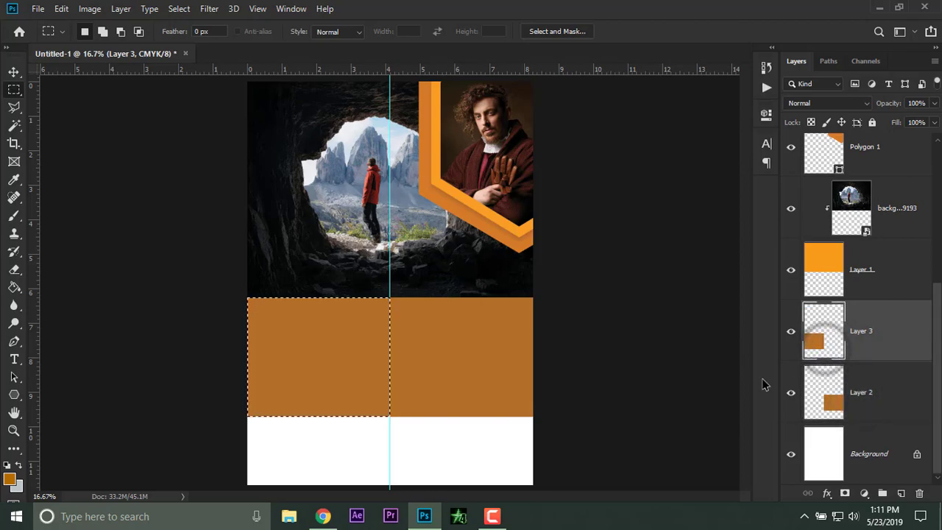
pyautogui.click(15, 288)
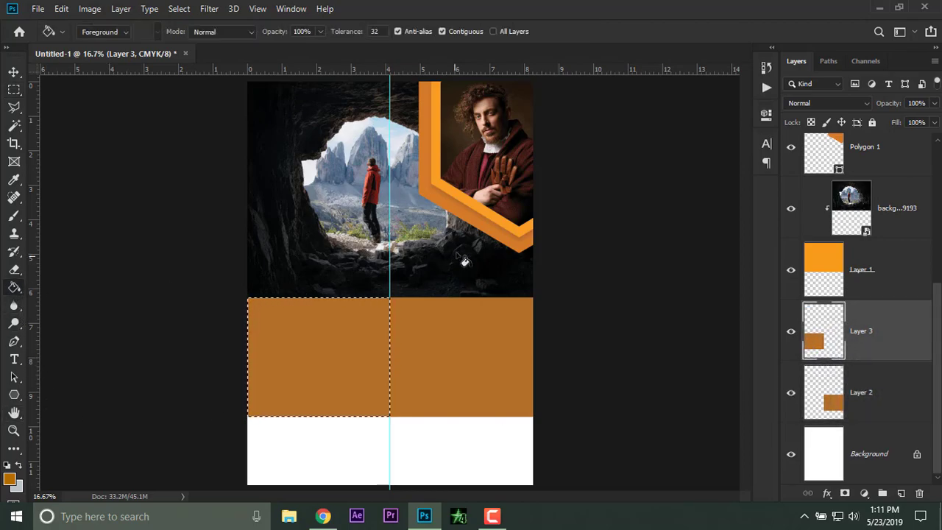
pyautogui.keyDown('alt'); pyautogui.click(482, 217); pyautogui.keyUp('alt')
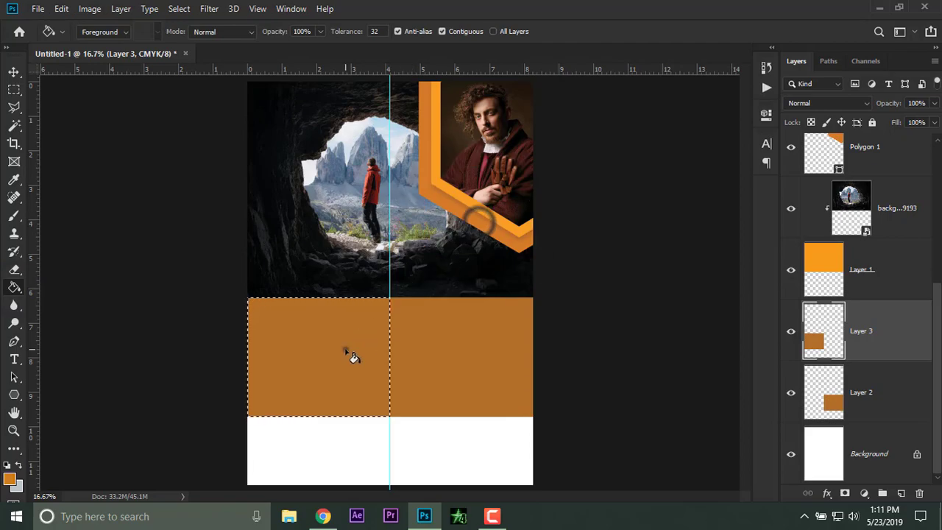
pyautogui.click(347, 351)
# - Fill the right block on Layer 2 with the light orange sampled from the inner hexagon border, and deselect
pyautogui.click(829, 398)
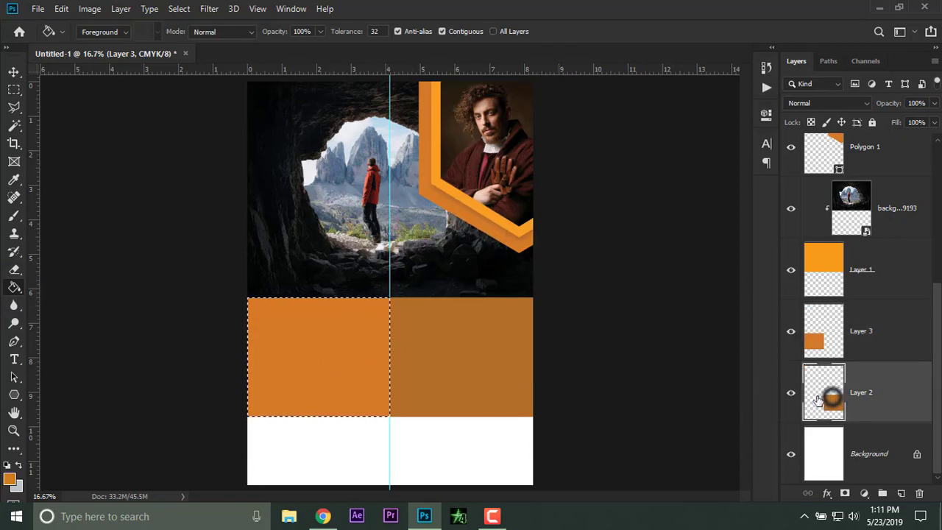
pyautogui.keyDown('ctrl'); pyautogui.click(826, 398); pyautogui.keyUp('ctrl')
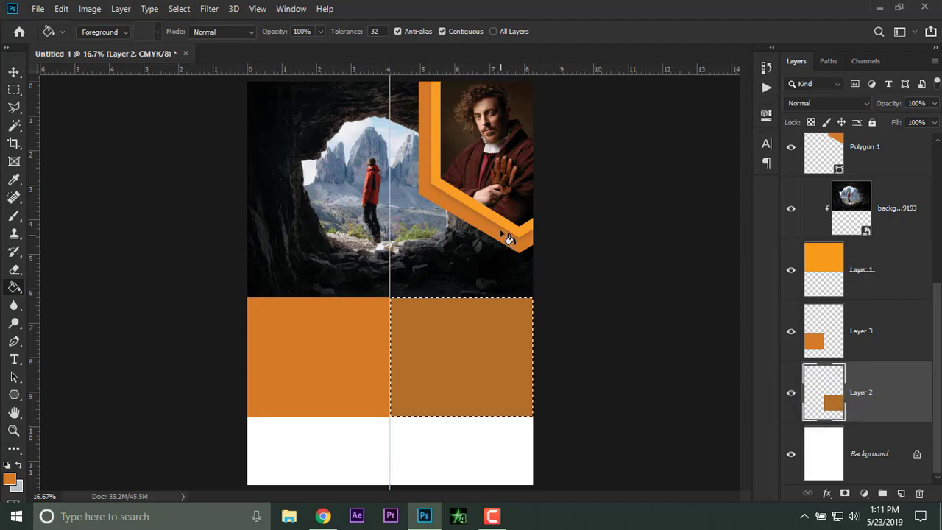
pyautogui.keyDown('alt'); pyautogui.click(498, 215); pyautogui.keyUp('alt')
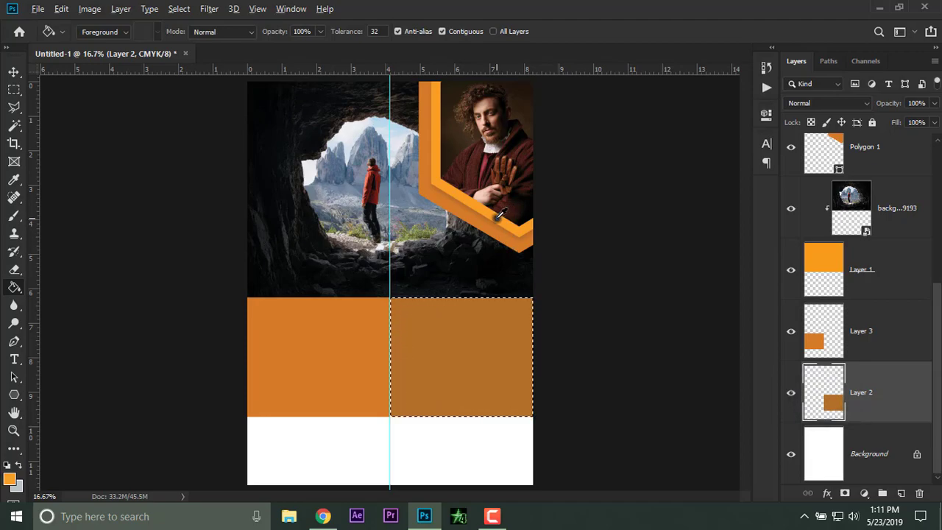
pyautogui.click(466, 347)
pyautogui.hotkey('ctrl', 'd')
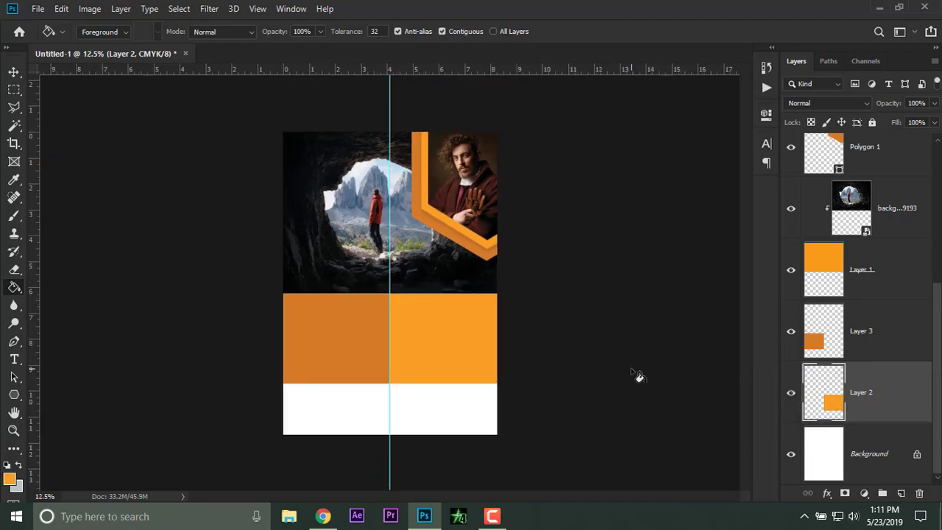
# - Remove the vertical guide from the page's centre
pyautogui.hotkey('ctrl', '+')
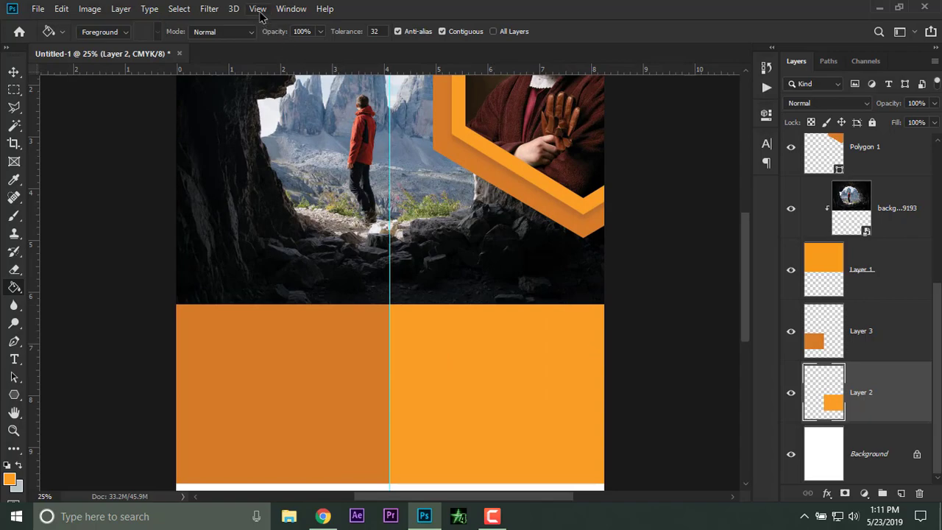
pyautogui.click(260, 13)
pyautogui.click(289, 347)
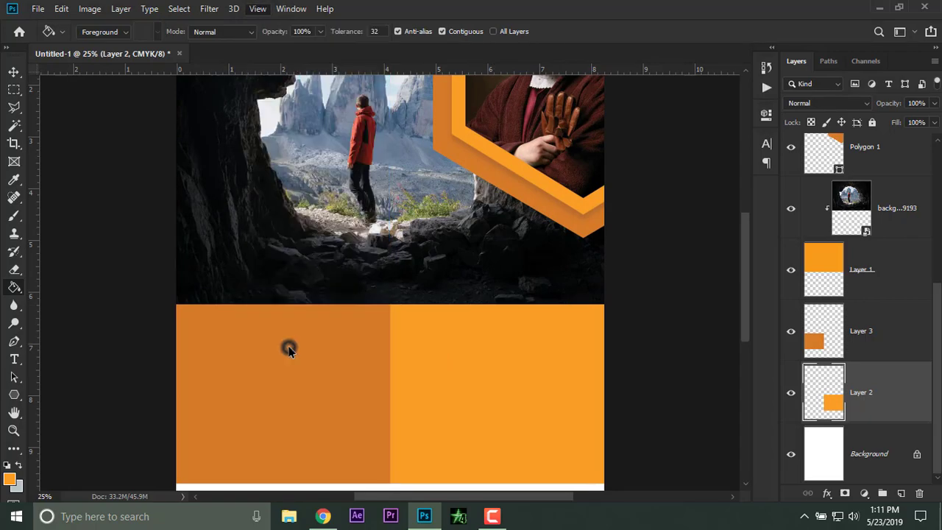
pyautogui.hotkey('ctrl', '-')
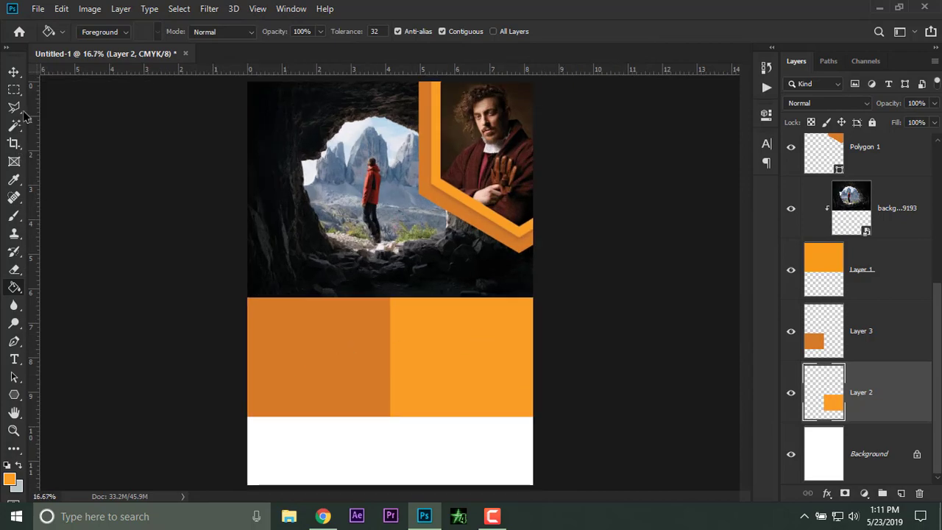
# - Release the cave photo's clipping mask and move Layer 1 above the photo in the layer stack
pyautogui.click(14, 72)
pyautogui.scroll(5, 785, 356)
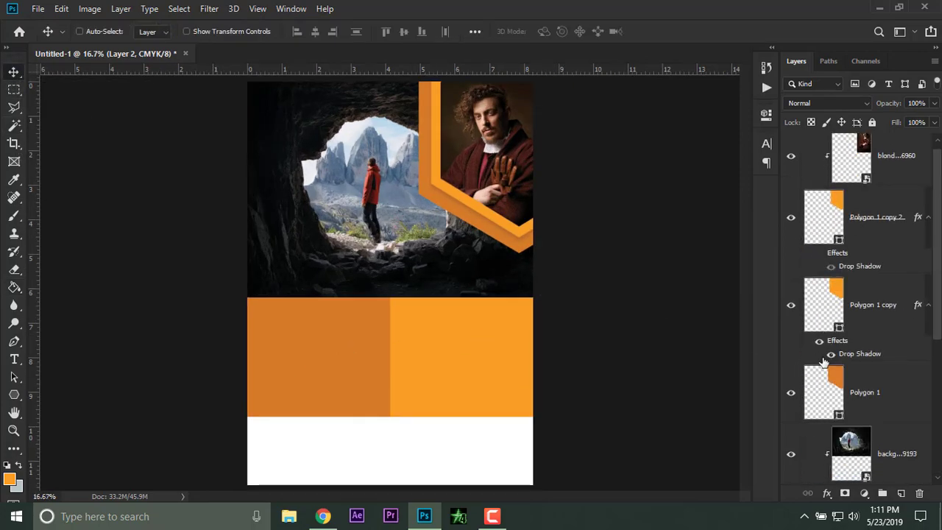
pyautogui.scroll(-4, 809, 349)
pyautogui.scroll(2, 836, 340)
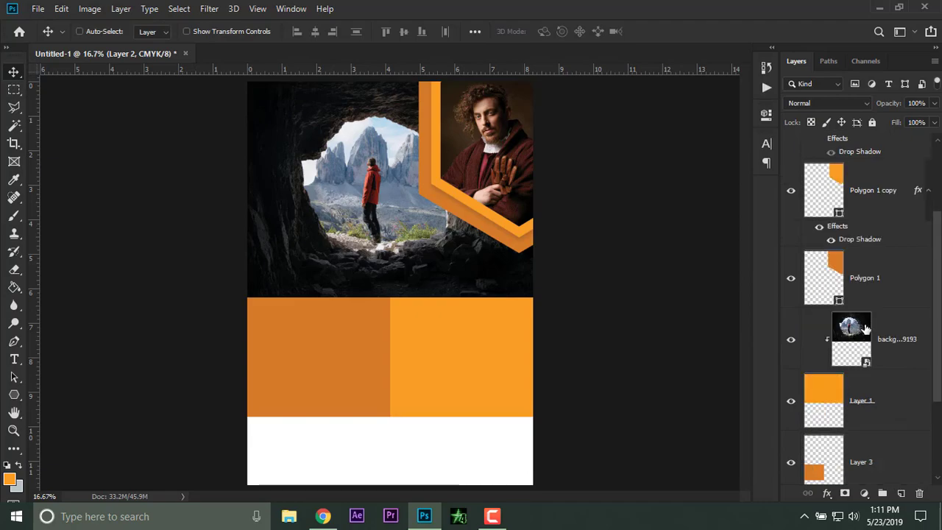
pyautogui.scroll(-4, 865, 329)
pyautogui.scroll(2, 871, 334)
pyautogui.scroll(1, 870, 334)
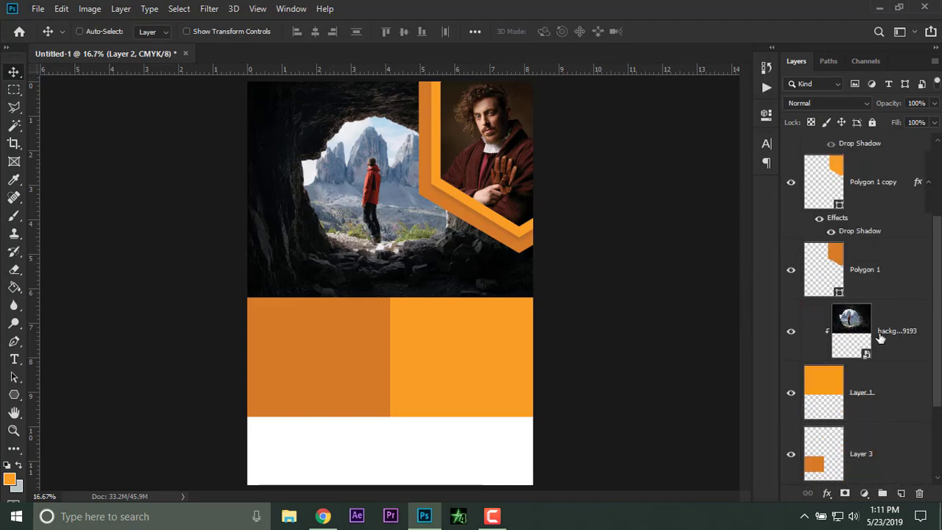
pyautogui.click(874, 392)
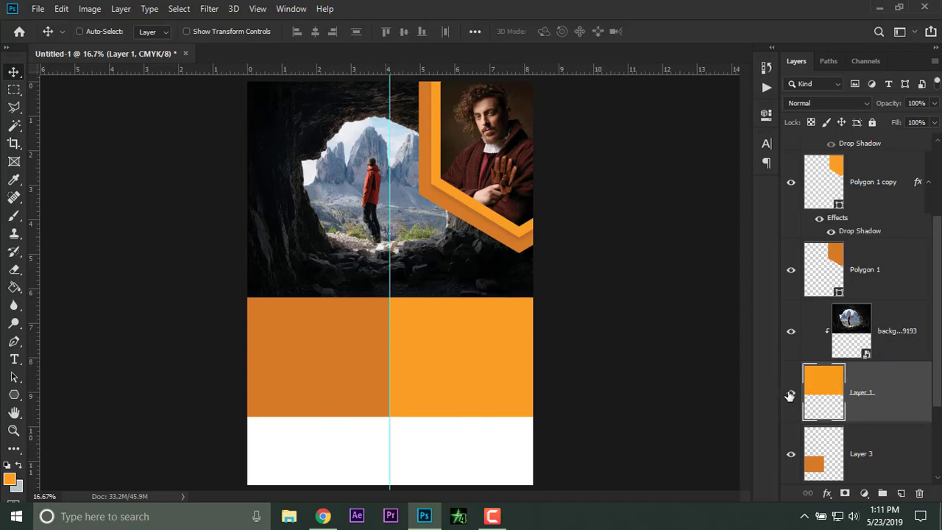
pyautogui.rightClick(899, 334)
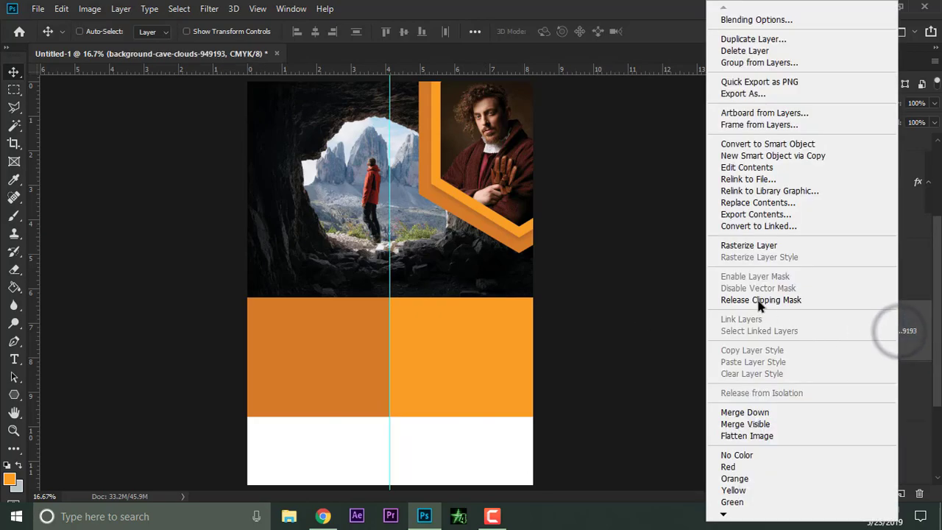
pyautogui.click(796, 300)
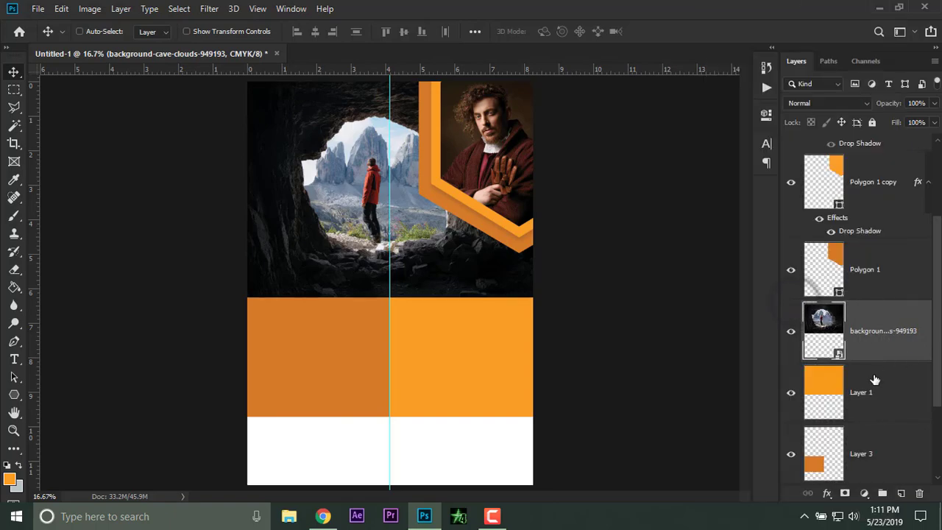
pyautogui.moveTo(874, 378); pyautogui.dragTo(871, 318)
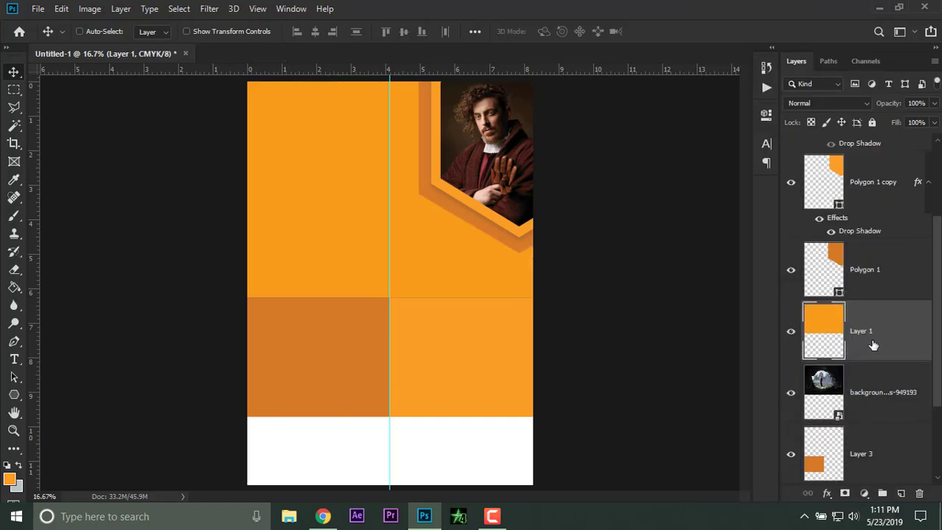
# - Fill Layer 1 with near-black (C 73, M 67, Y 66, K 81), deselect, and lower the layer's opacity to 52%
pyautogui.keyDown('ctrl'); pyautogui.click(824, 331); pyautogui.keyUp('ctrl')
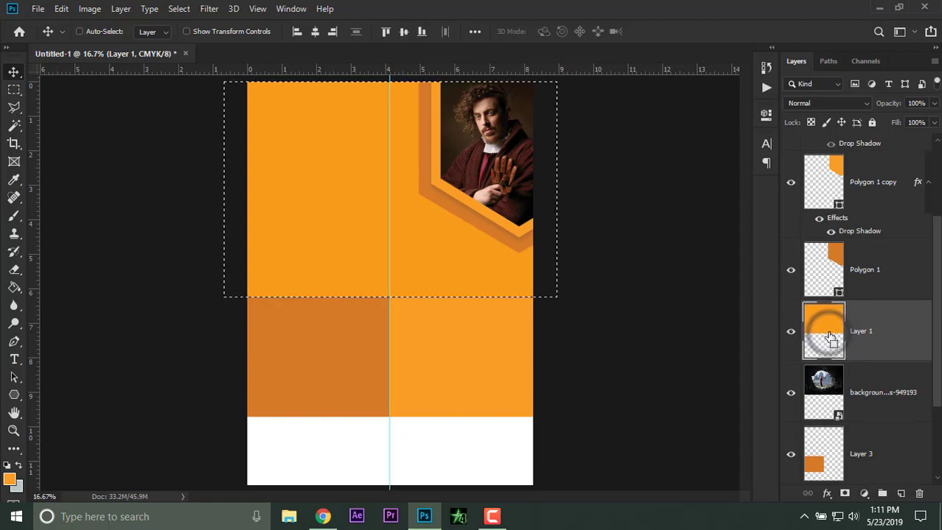
pyautogui.click(10, 479)
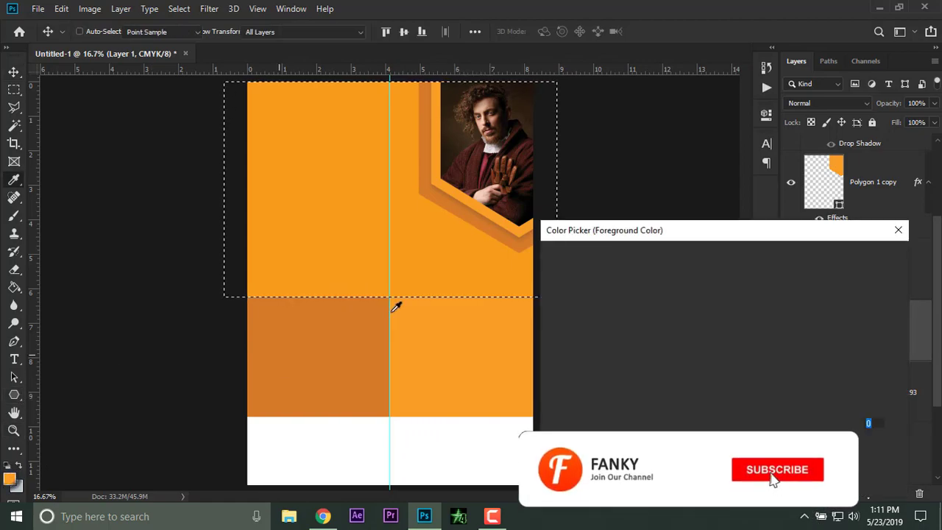
pyautogui.moveTo(557, 361); pyautogui.dragTo(522, 426)
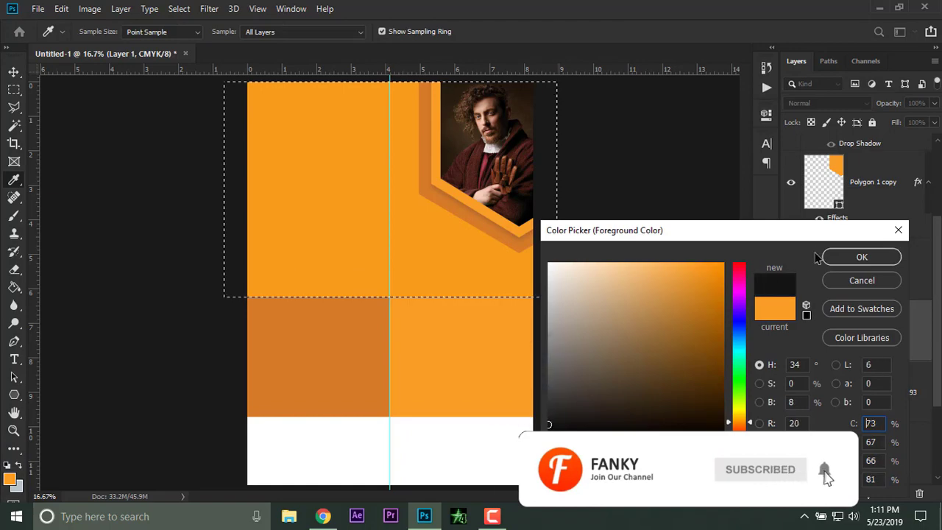
pyautogui.press('Escape')
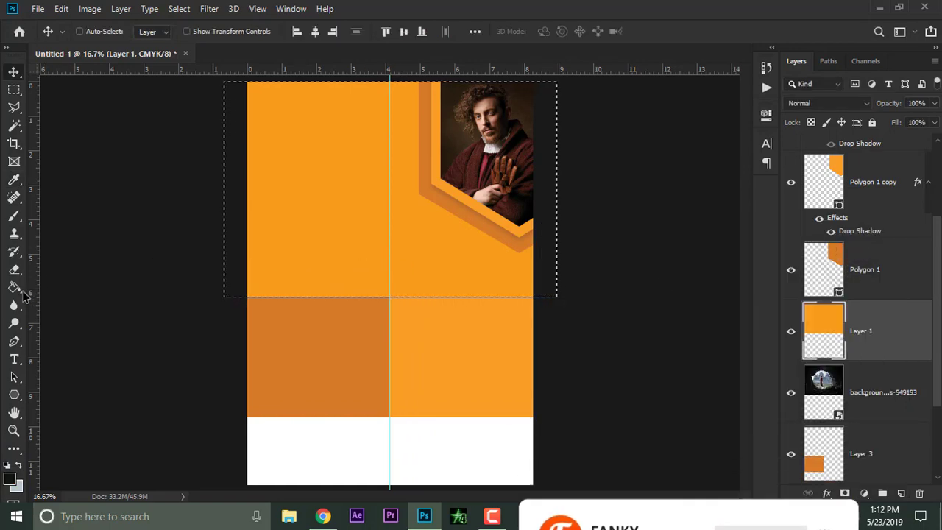
pyautogui.click(14, 287)
pyautogui.click(318, 209)
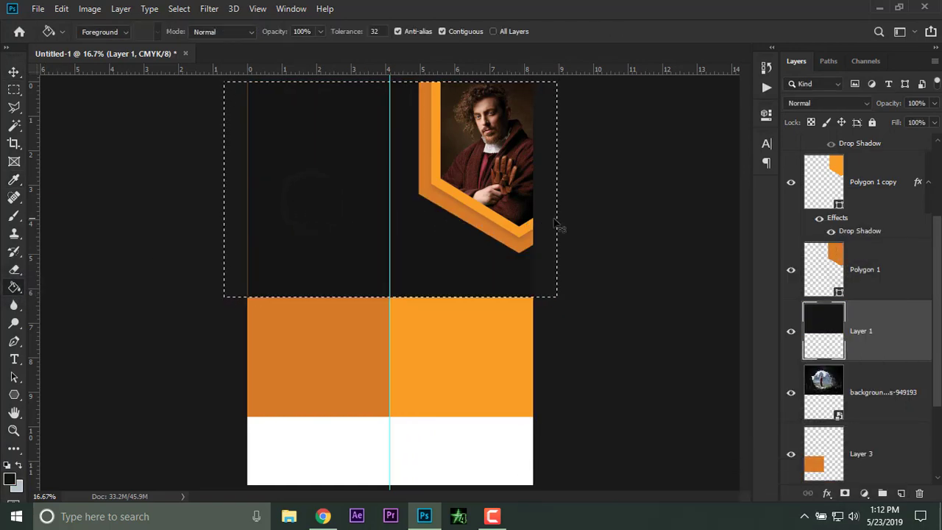
pyautogui.hotkey('ctrl', 'd')
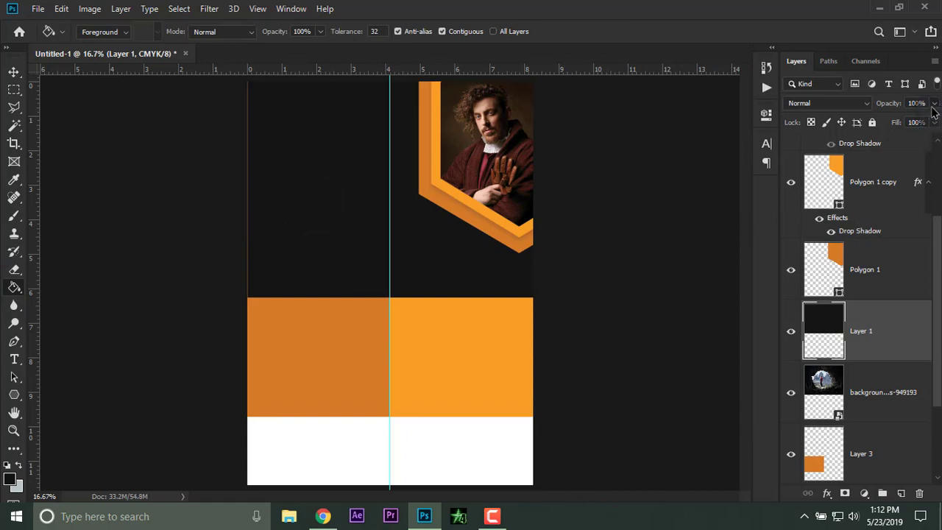
pyautogui.click(931, 107)
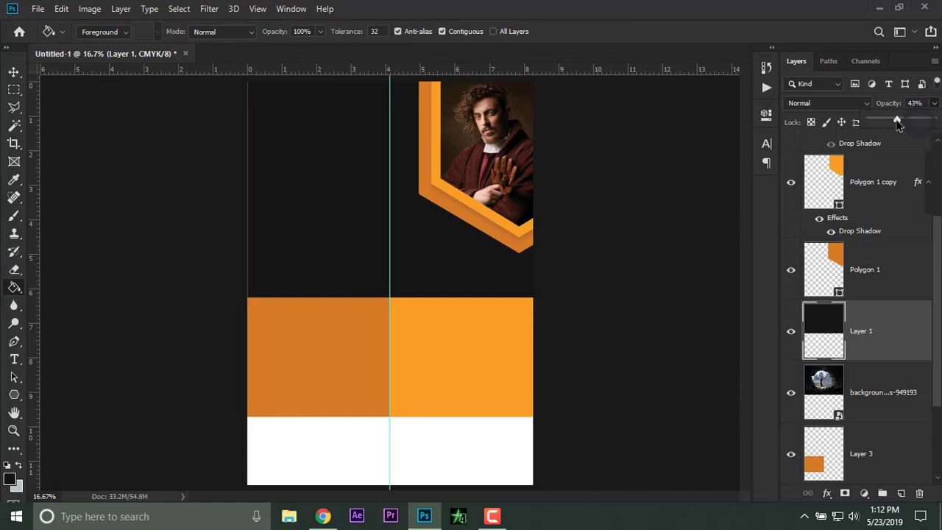
pyautogui.moveTo(897, 123); pyautogui.dragTo(896, 123)
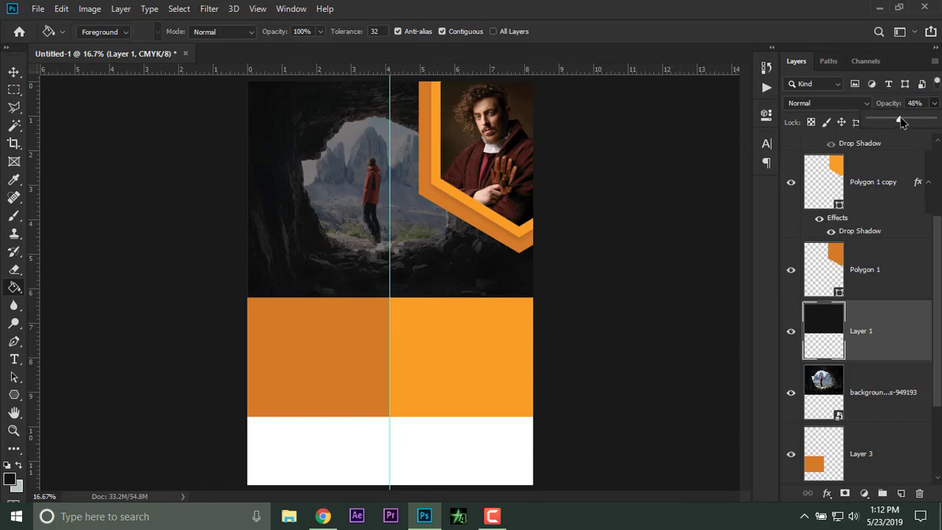
# - Stretch the dark overlay on Layer 1 leftward to 101.87% width, keeping its height at 100%
pyautogui.click(13, 71)
pyautogui.click(193, 35)
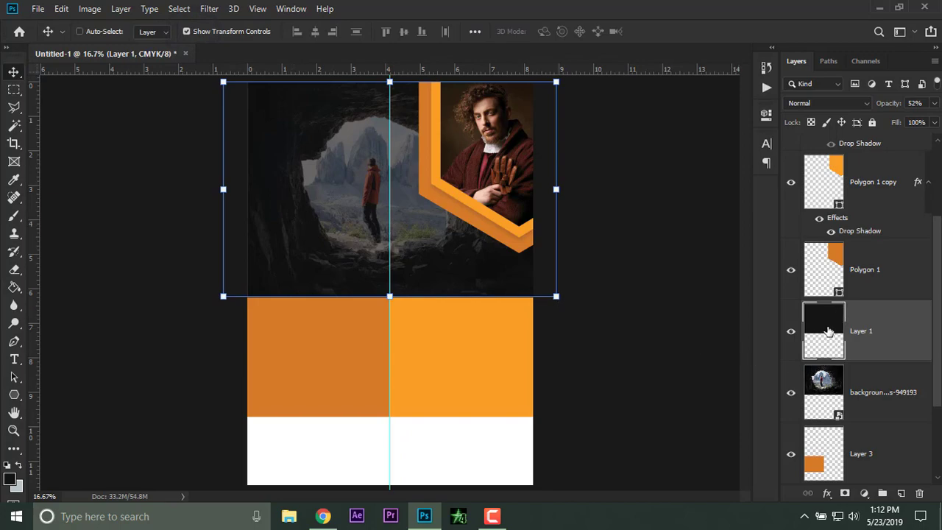
pyautogui.click(791, 333)
pyautogui.click(791, 332)
pyautogui.hotkey('ctrl', '+')
pyautogui.hotkey('ctrl', '+')
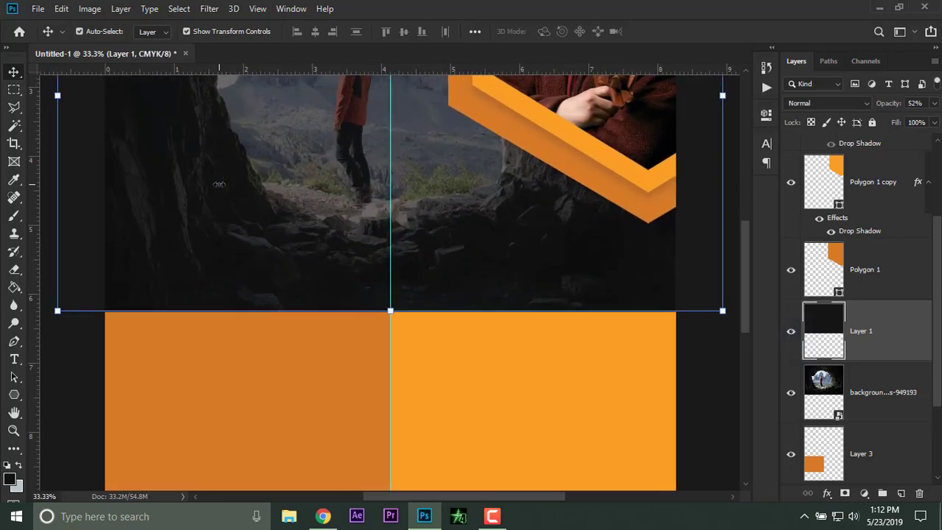
pyautogui.hotkey('ctrl', '-')
pyautogui.hotkey('ctrl', '-')
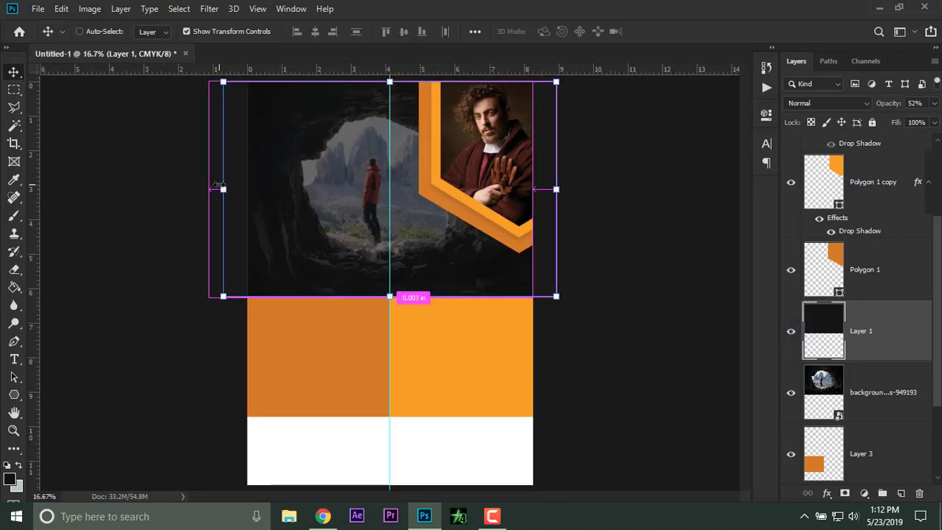
pyautogui.moveTo(224, 189); pyautogui.dragTo(217, 189)
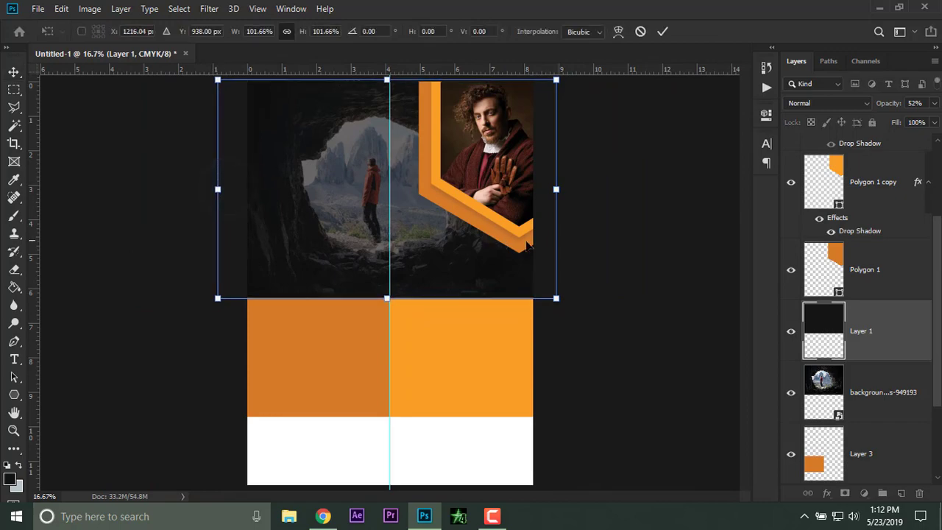
pyautogui.hotkey('ctrl', 'z')
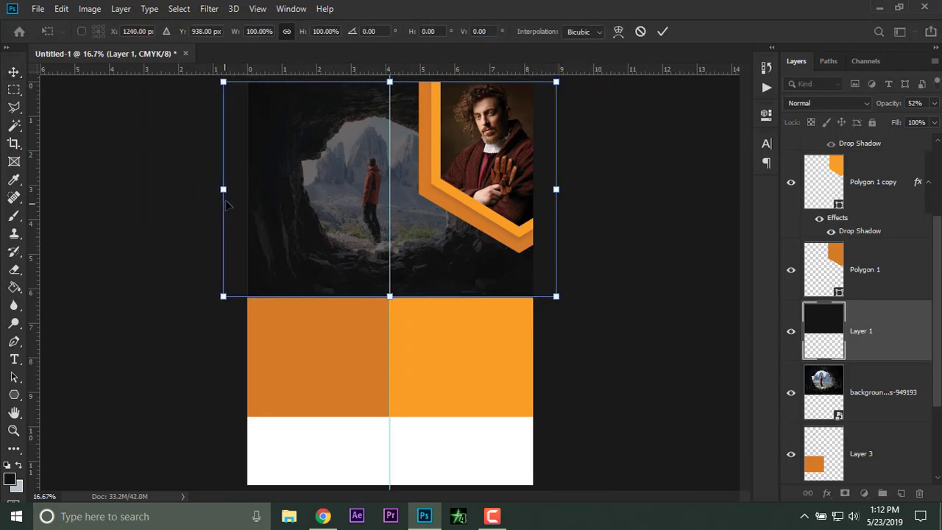
pyautogui.moveTo(223, 190); pyautogui.dragTo(216, 189)
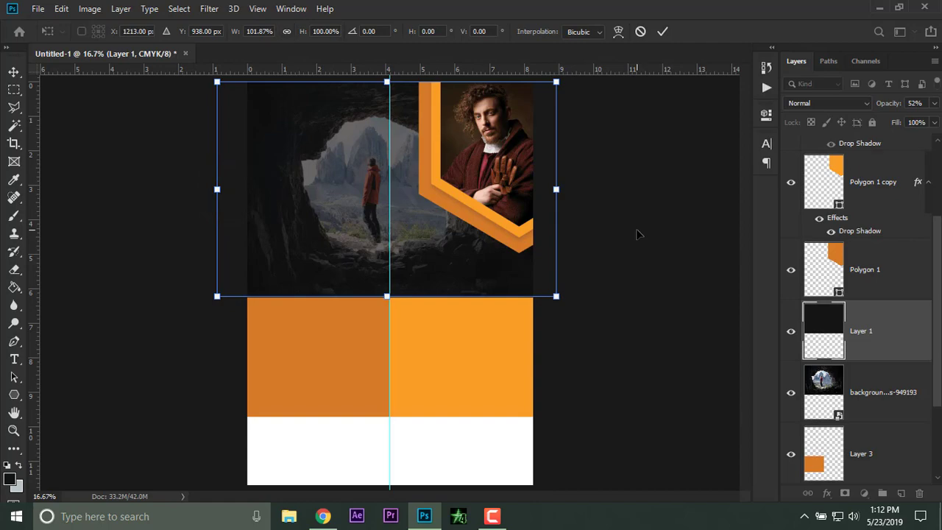
pyautogui.press('Return')
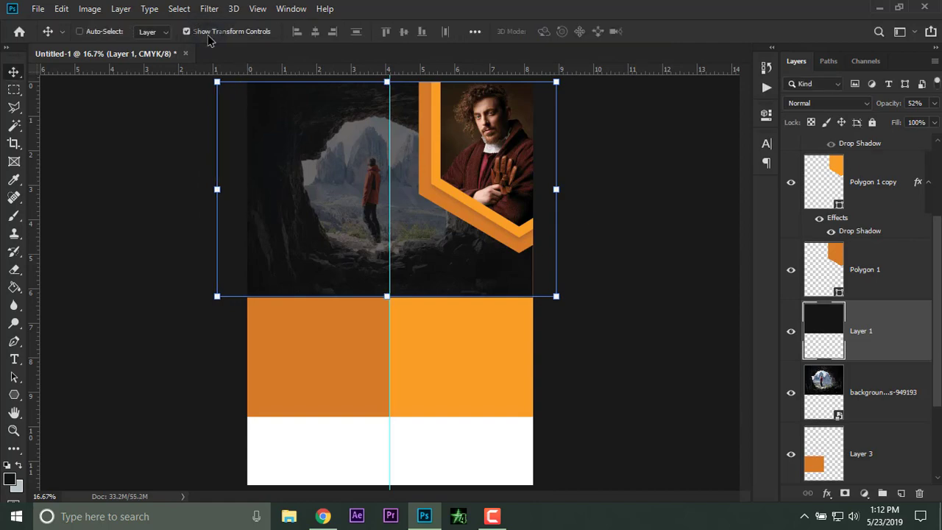
pyautogui.click(206, 33)
pyautogui.click(79, 31)
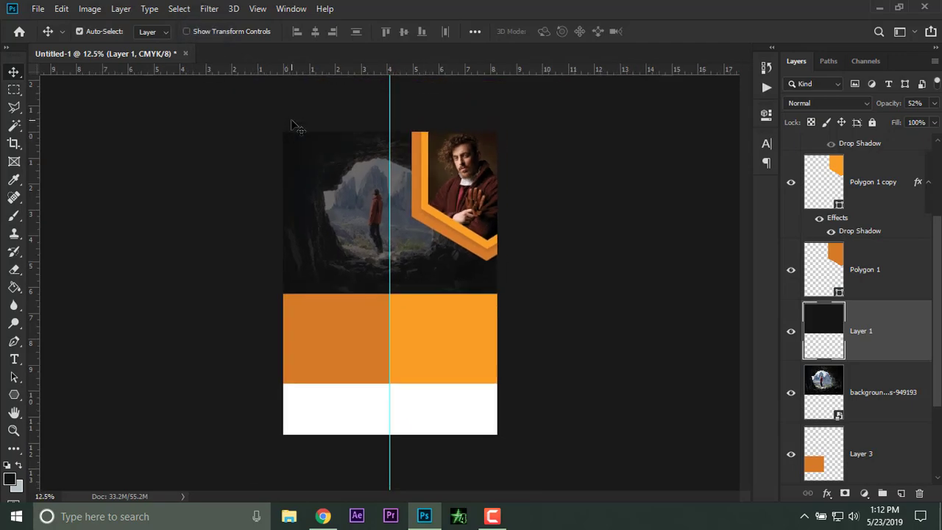
# - Add a linear color-to-transparent gradient fill layer at 90° and 100% scale directly above the Background layer
pyautogui.hotkey('ctrl', '+')
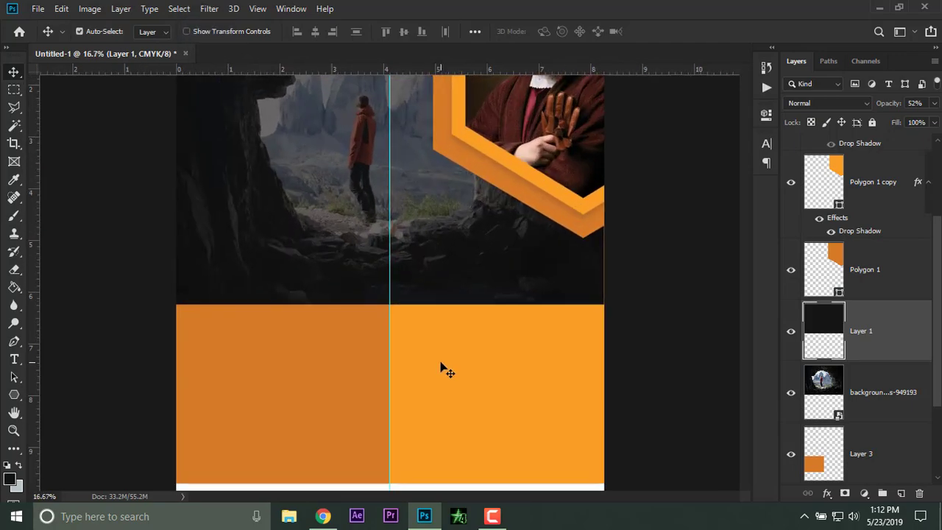
pyautogui.moveTo(439, 364); pyautogui.dragTo(446, 252)
pyautogui.scroll(-2, 829, 426)
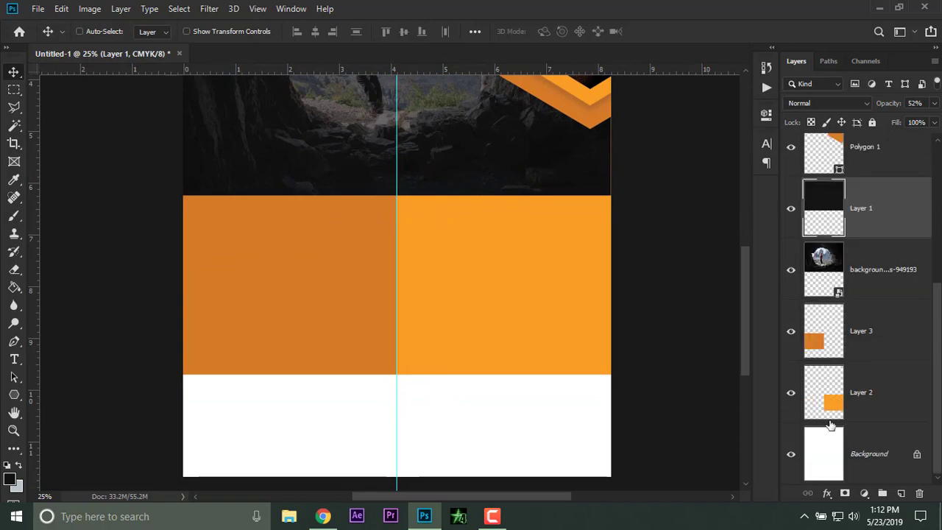
pyautogui.scroll(1, 844, 426)
pyautogui.scroll(-1, 847, 449)
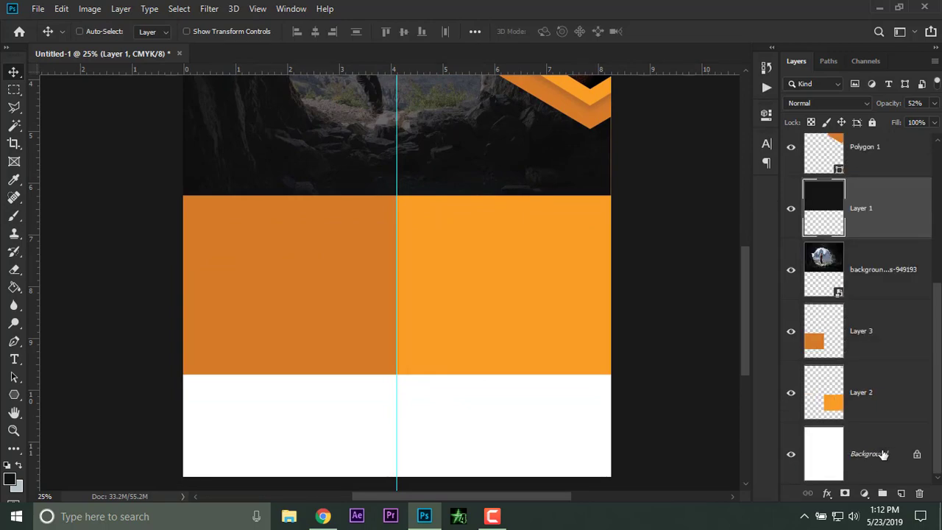
pyautogui.click(883, 454)
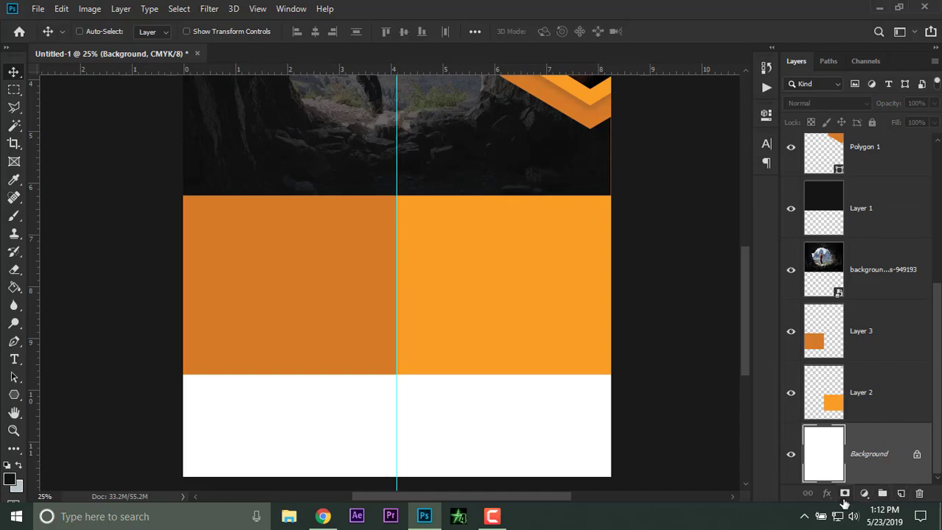
pyautogui.click(865, 495)
pyautogui.click(870, 264)
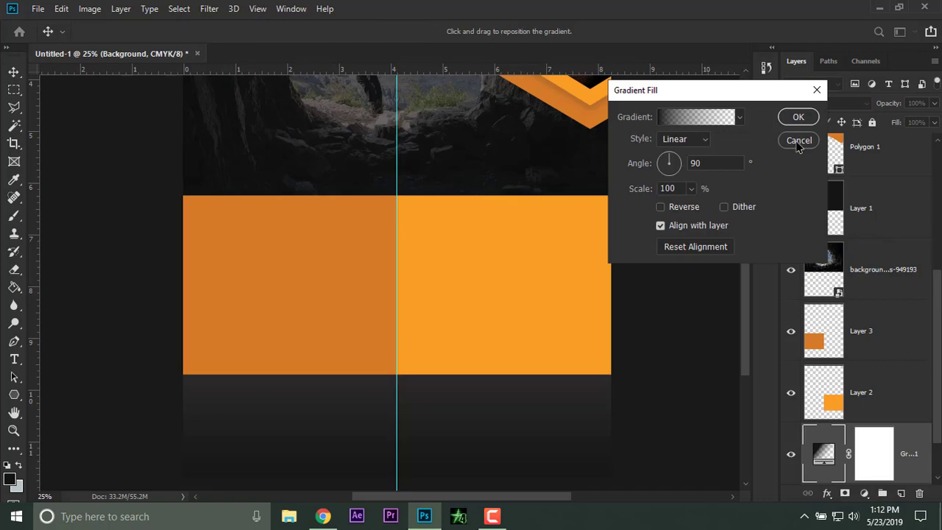
pyautogui.click(797, 117)
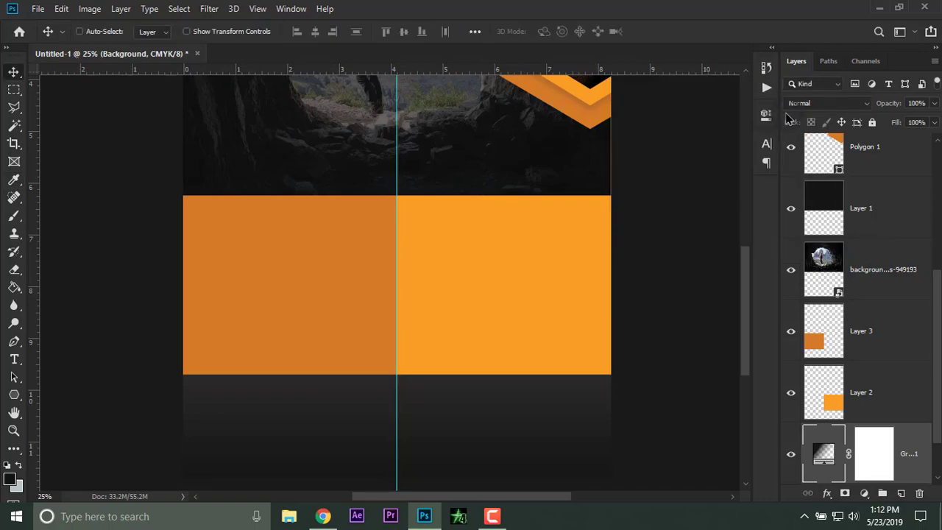
pyautogui.hotkey('ctrl', '-')
pyautogui.hotkey('ctrl', '+')
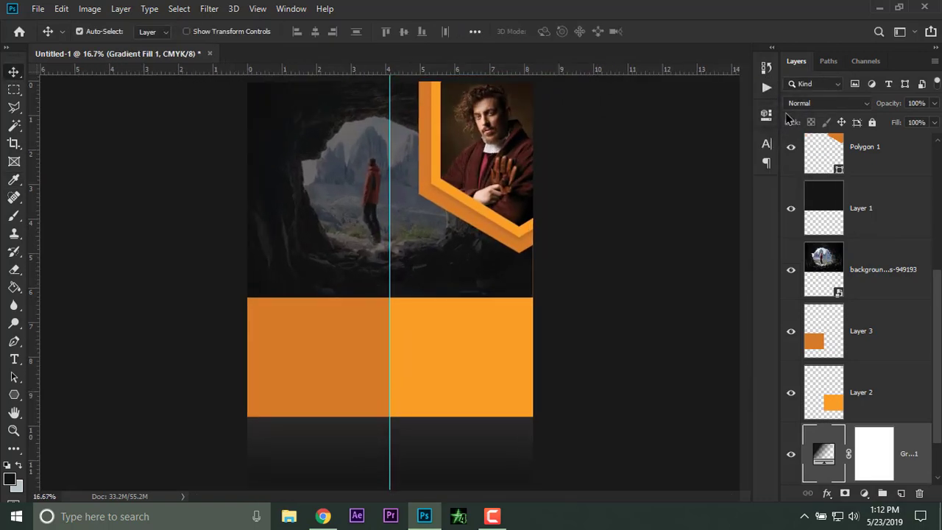
pyautogui.scroll(-1, 825, 409)
pyautogui.doubleClick(827, 399)
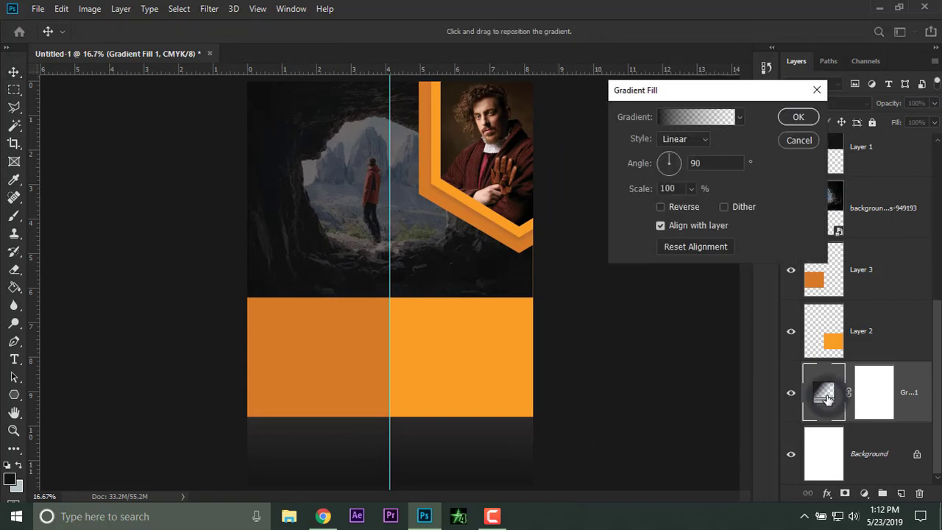
pyautogui.click(686, 109)
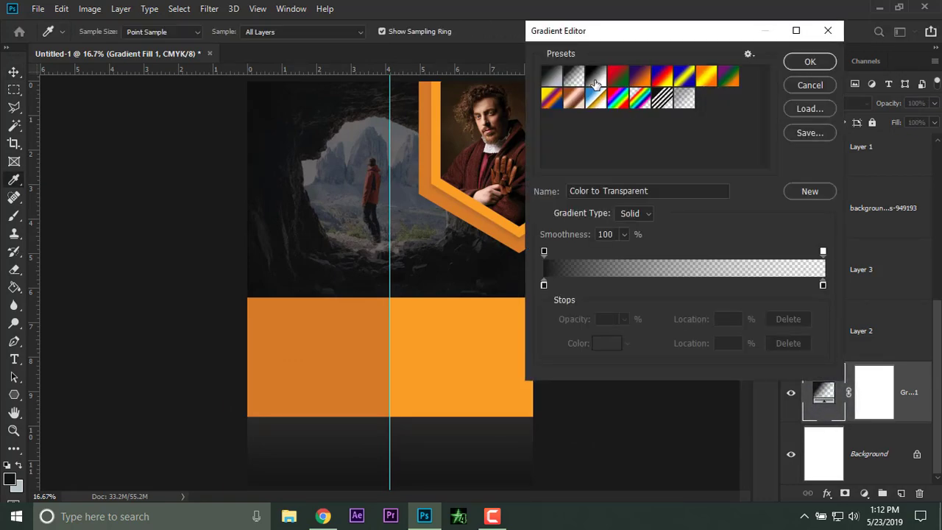
pyautogui.click(596, 79)
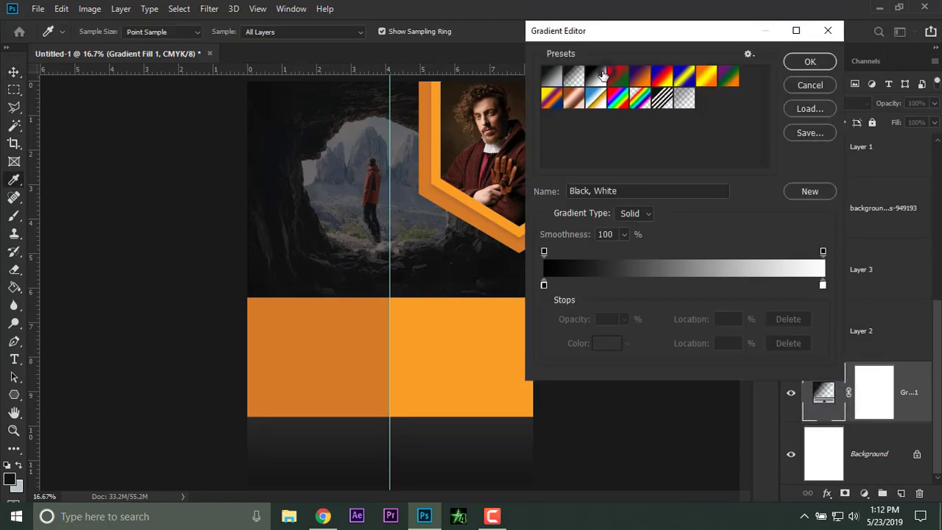
pyautogui.doubleClick(823, 286)
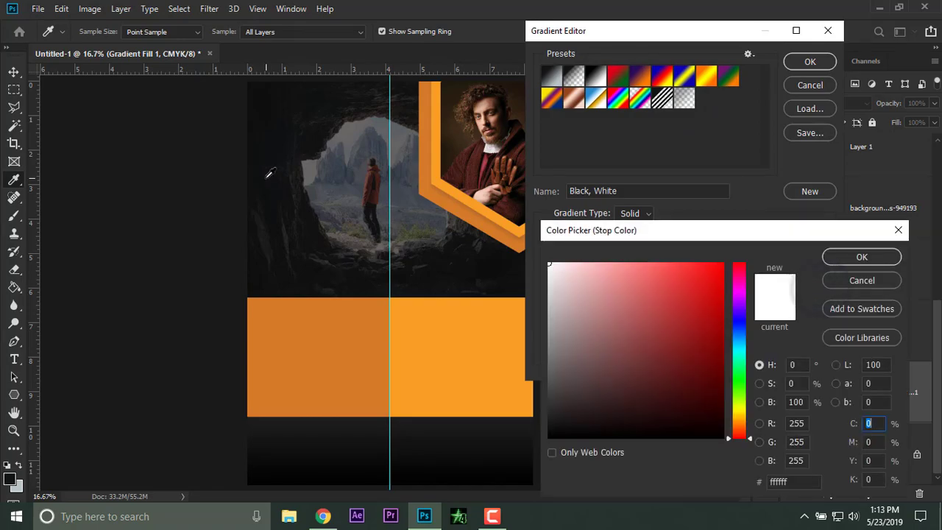
pyautogui.click(276, 108)
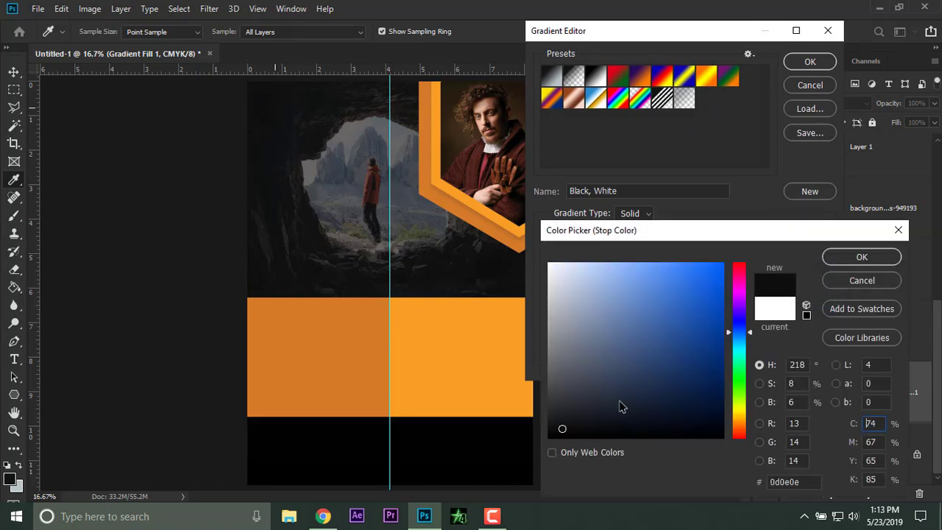
pyautogui.moveTo(627, 413); pyautogui.dragTo(630, 409)
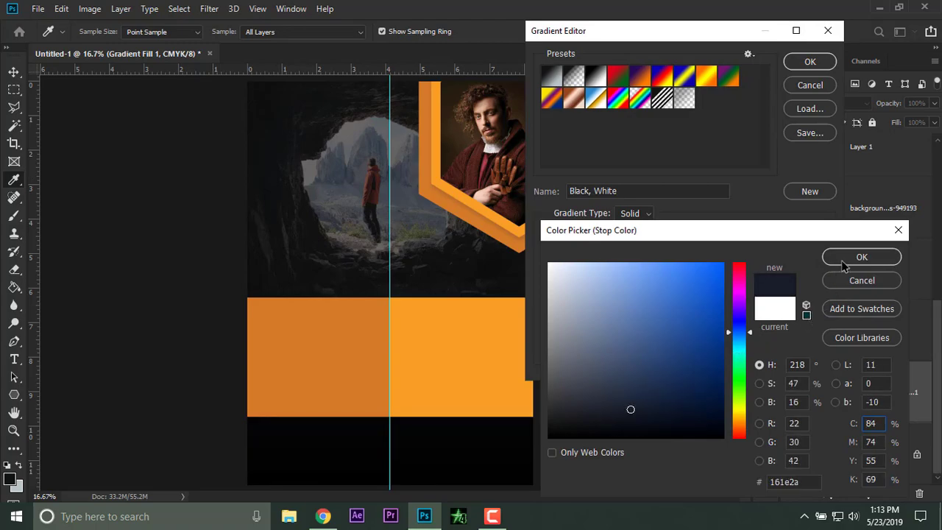
pyautogui.click(854, 281)
pyautogui.click(799, 89)
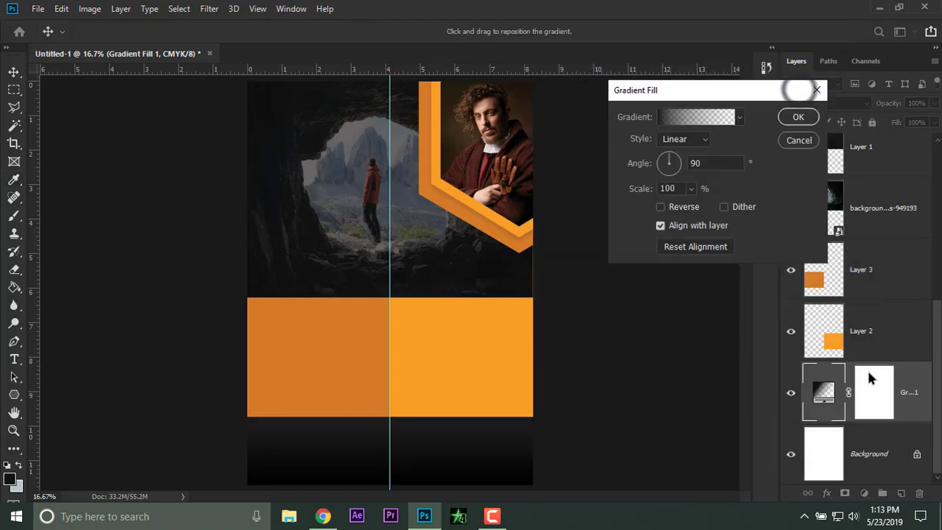
pyautogui.click(799, 140)
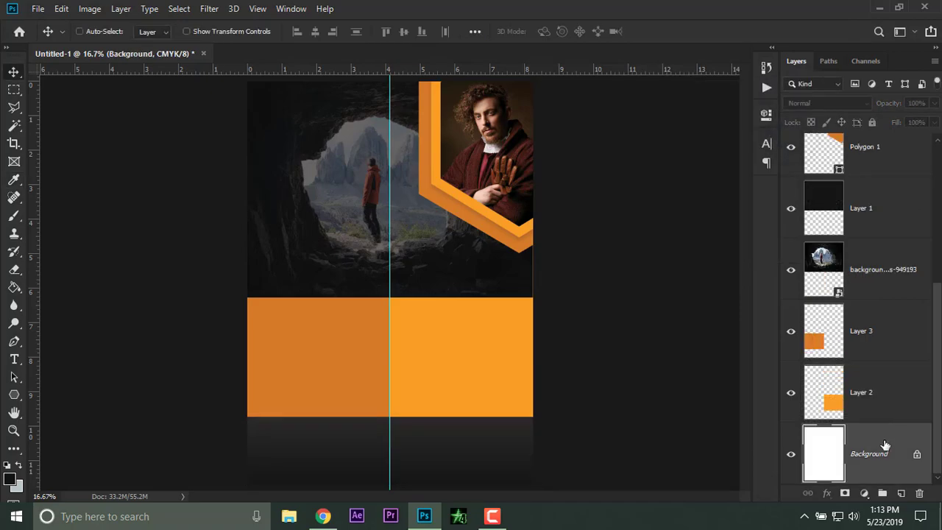
# - Replace the gradient fill with a dark navy solid color fill layer (C 80, M 74, Y 58, K 75) directly above the Background layer
pyautogui.click(864, 493)
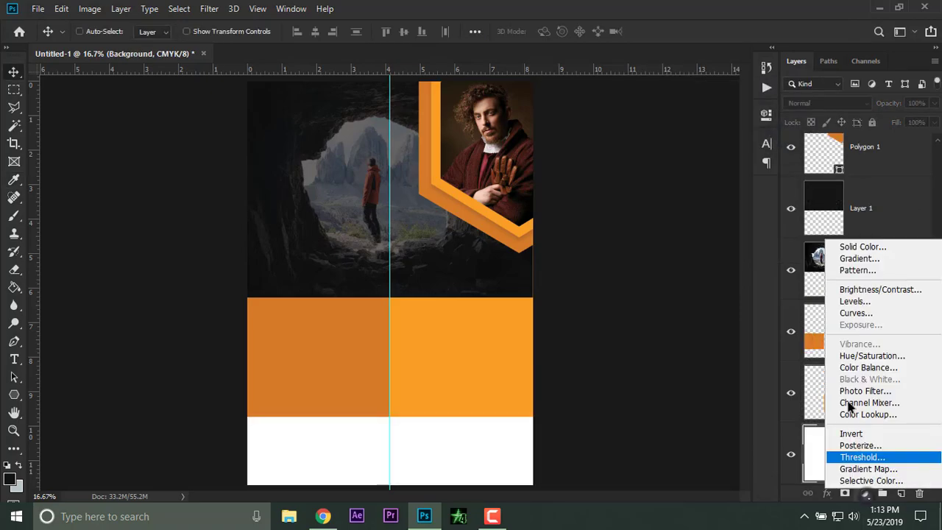
pyautogui.click(853, 248)
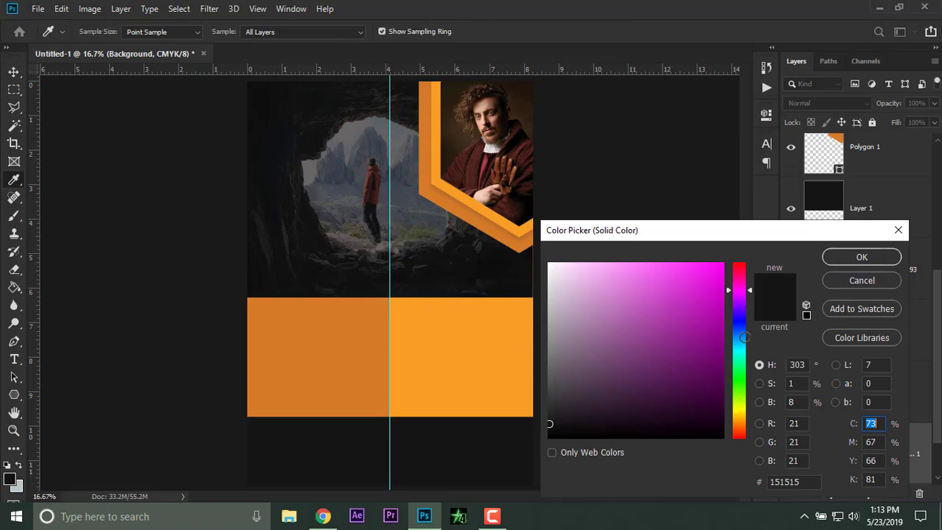
pyautogui.click(744, 325)
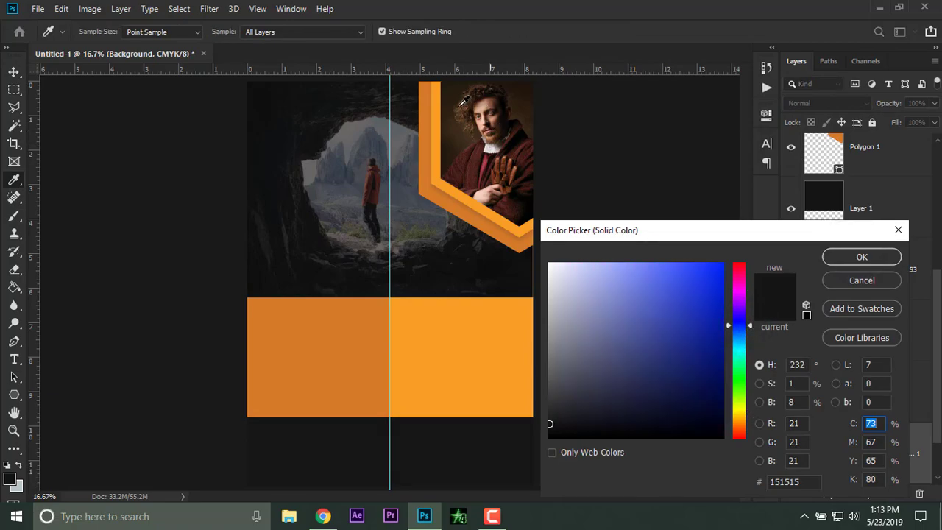
pyautogui.click(259, 97)
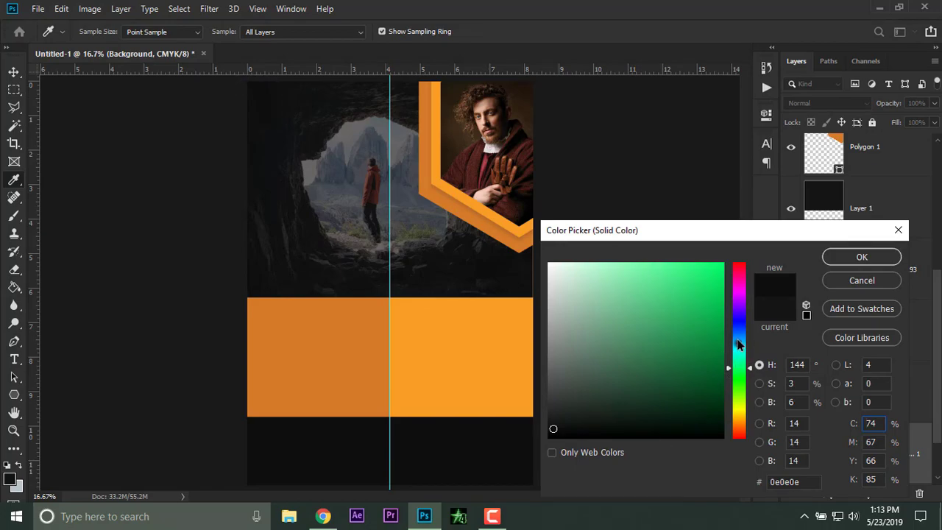
pyautogui.moveTo(739, 344); pyautogui.dragTo(738, 321)
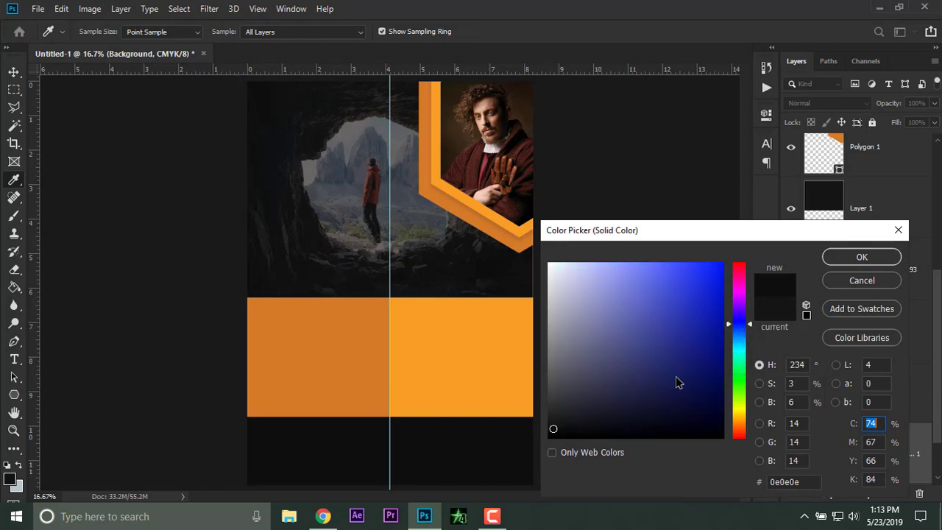
pyautogui.moveTo(607, 428)
pyautogui.mouseDown()
pyautogui.moveTo(581, 425)
pyautogui.moveTo(617, 419)
pyautogui.mouseUp()
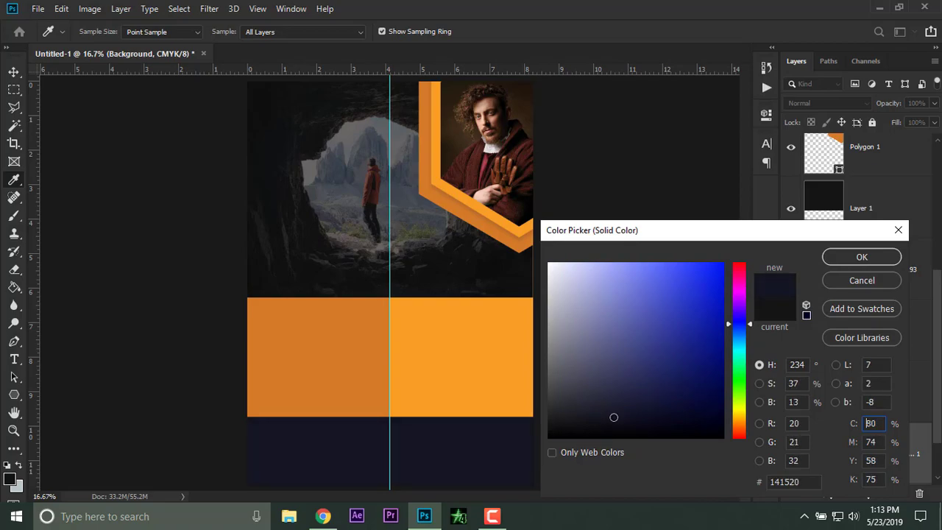
pyautogui.click(862, 257)
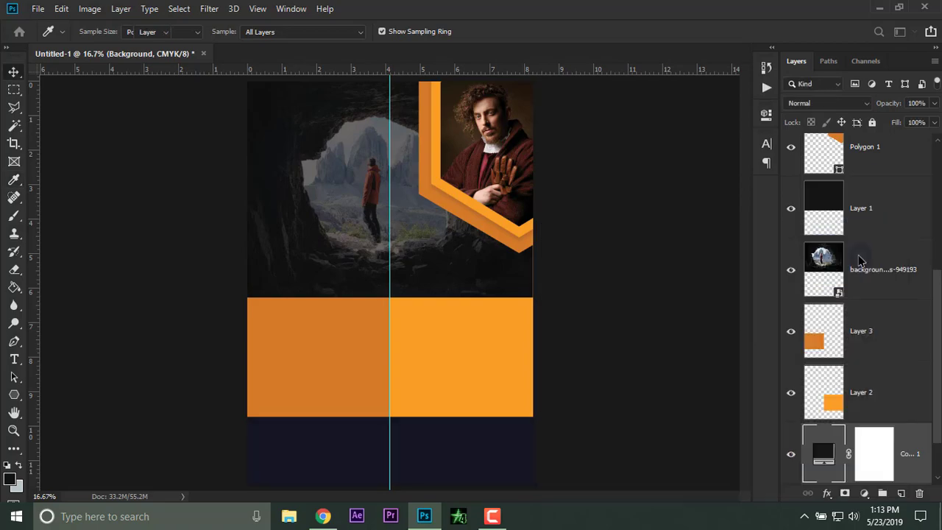
# - Load Layer 1's outline as a selection, refill Layer 1 with the footer's dark navy, and deselect
pyautogui.hotkey('ctrl', '+')
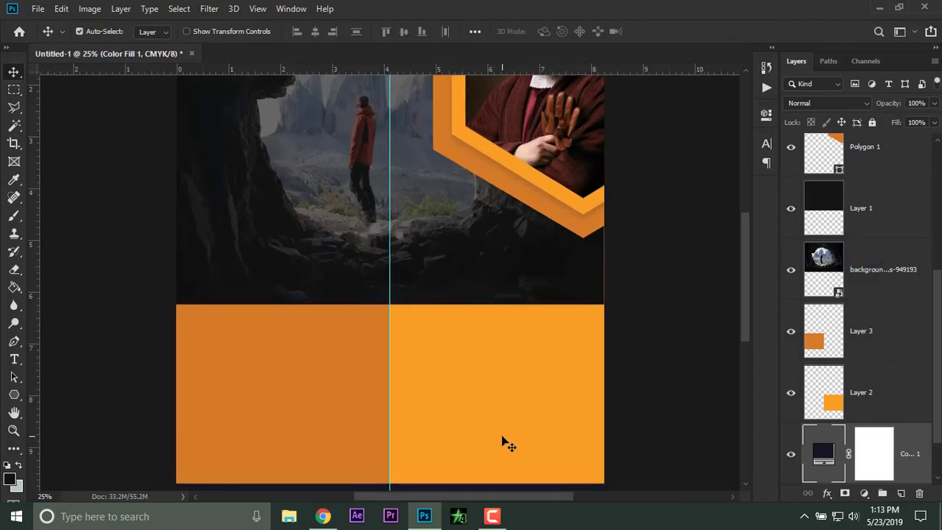
pyautogui.hotkey('ctrl', '-')
pyautogui.scroll(1, 839, 281)
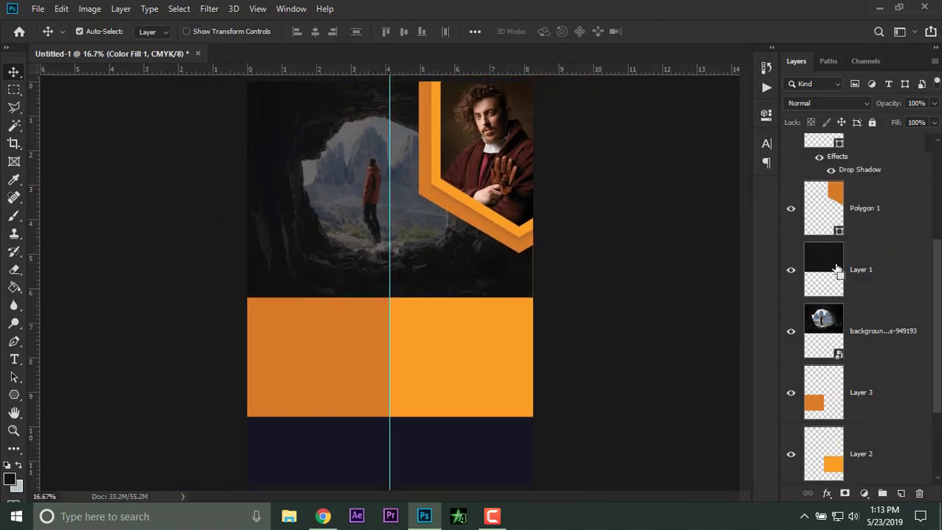
pyautogui.keyDown('ctrl'); pyautogui.click(837, 270); pyautogui.keyUp('ctrl')
pyautogui.click(14, 287)
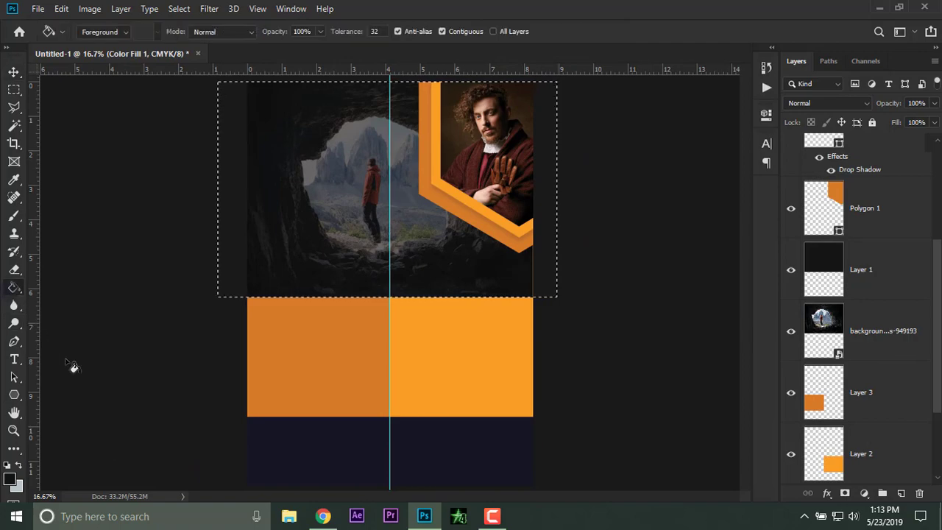
pyautogui.click(351, 236)
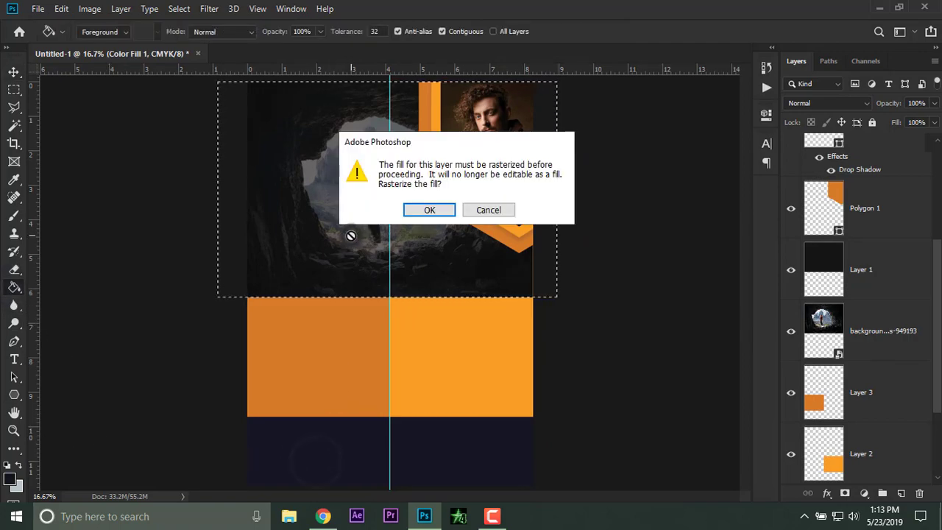
pyautogui.click(429, 209)
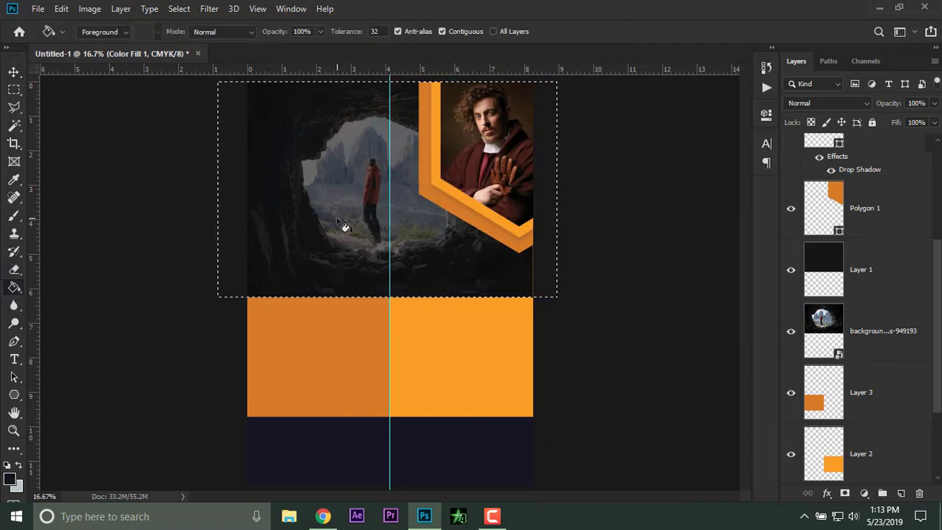
pyautogui.click(785, 270)
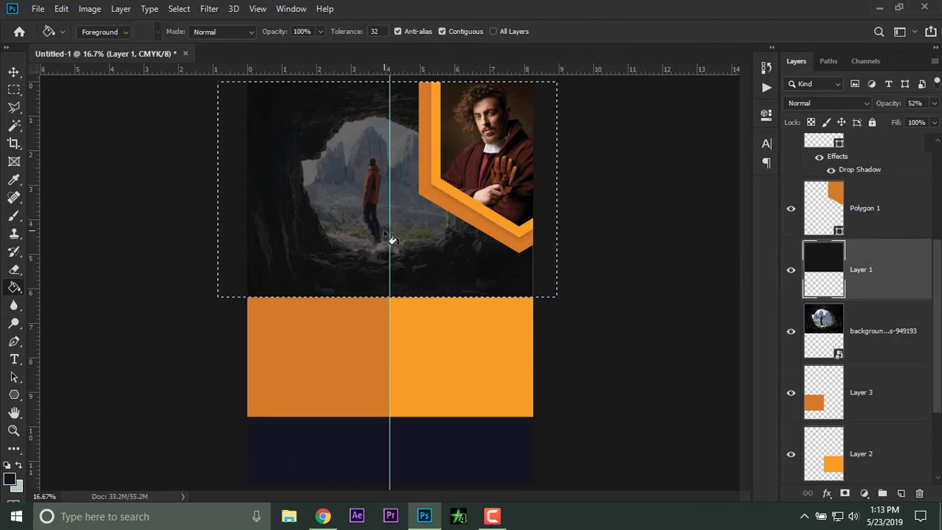
pyautogui.click(390, 237)
pyautogui.hotkey('ctrl', 'd')
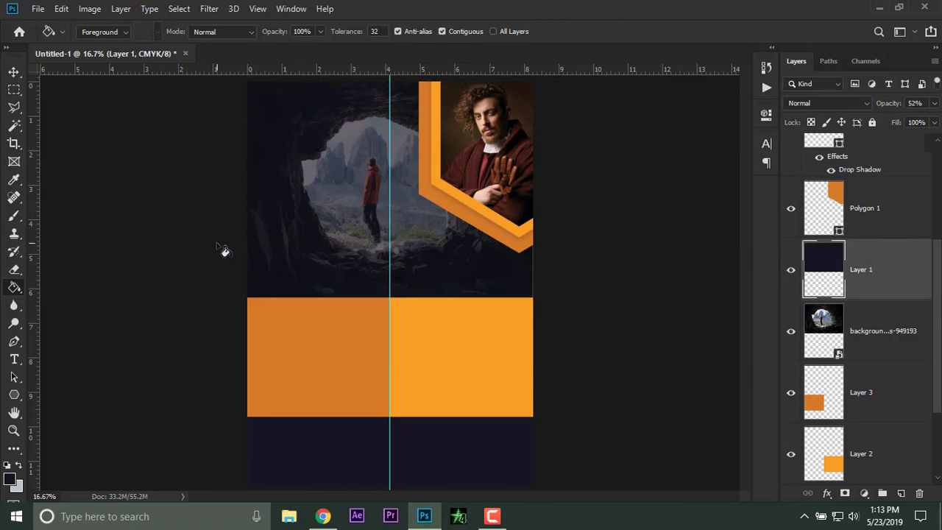
# - Set the CREATIVE headline to Montserrat Regular at 39 pt, extend it to "CREATIVE &", and shift it slightly down over the cave photo
pyautogui.hotkey('ctrl', '-')
pyautogui.hotkey('ctrl', '+')
pyautogui.hotkey('ctrl', '+')
pyautogui.moveTo(364, 383); pyautogui.dragTo(376, 212)
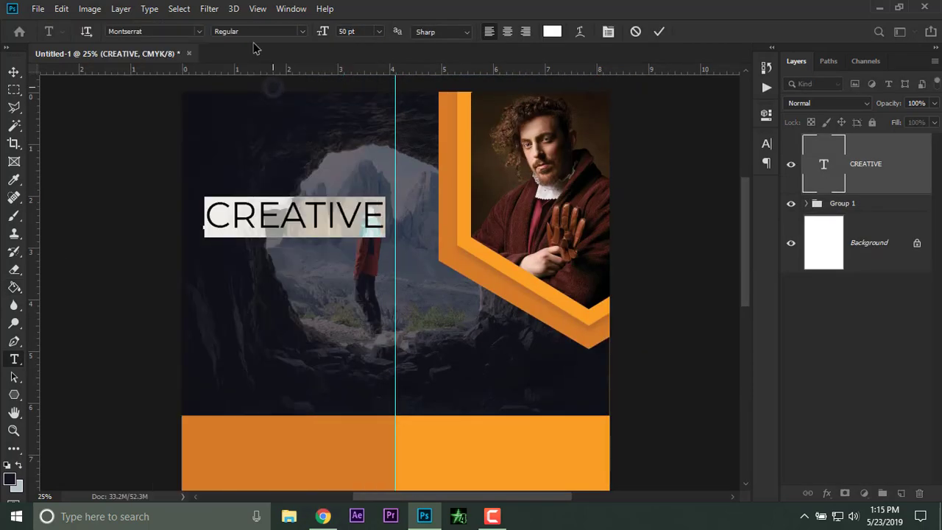
pyautogui.click(258, 31)
pyautogui.click(100, 87)
pyautogui.moveTo(323, 34); pyautogui.dragTo(315, 38)
pyautogui.click(339, 207)
pyautogui.write('A')
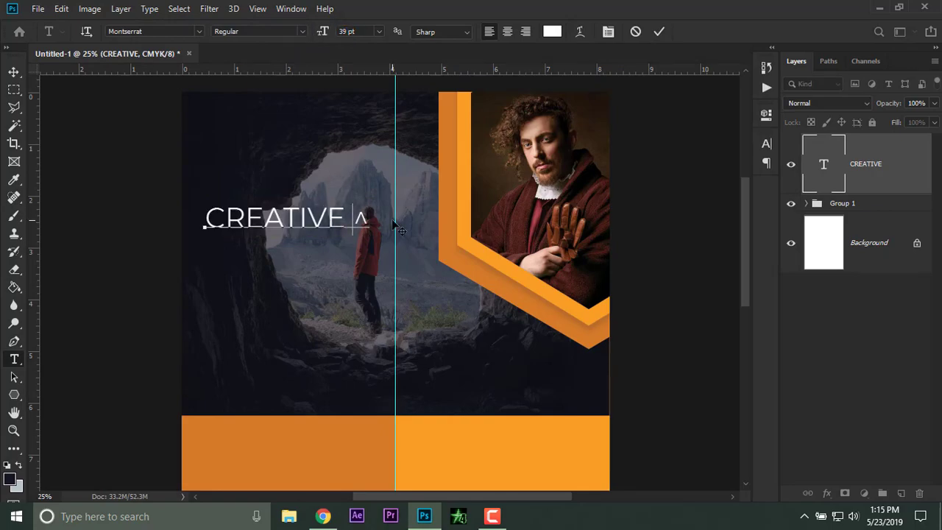
pyautogui.moveTo(397, 230); pyautogui.dragTo(392, 241)
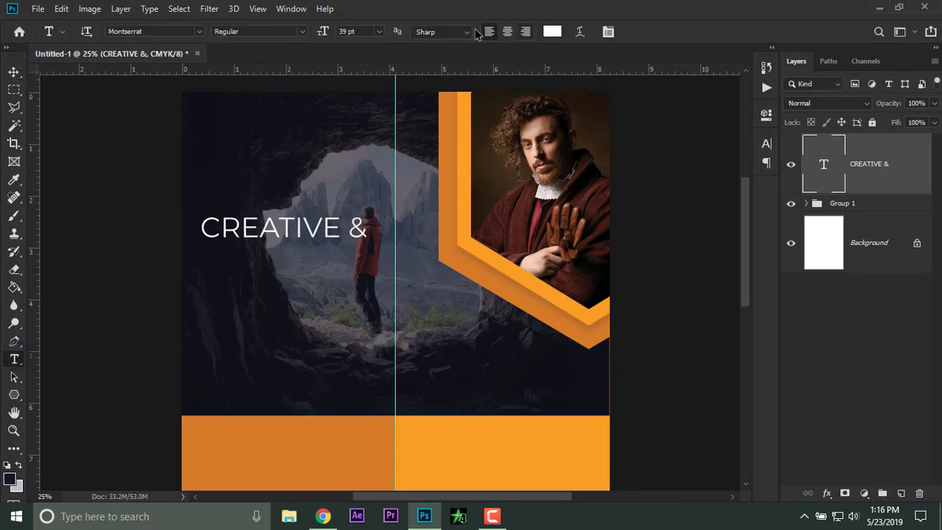
# - Tighten the letter spacing of the "CREATIVE &" text to a tracking of -70
pyautogui.click(766, 144)
pyautogui.moveTo(690, 194); pyautogui.dragTo(686, 194)
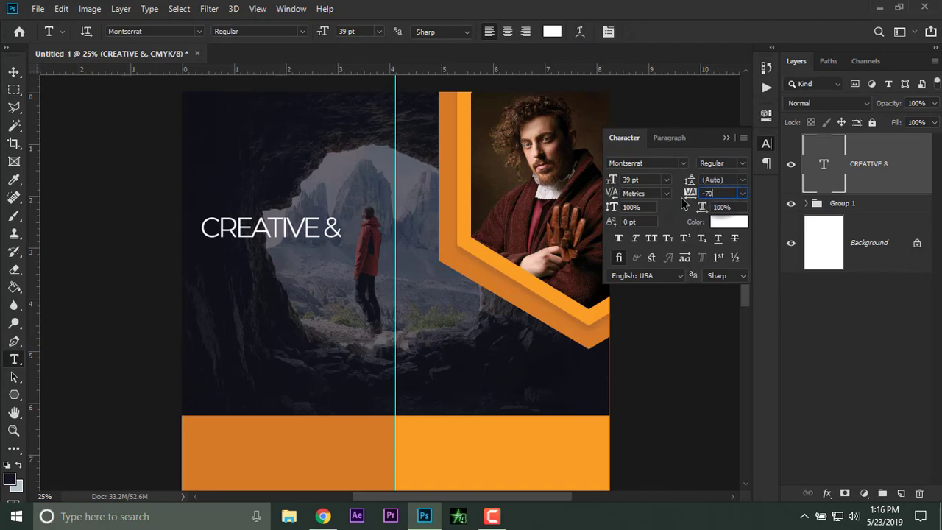
pyautogui.press('Return')
# - Add a separate text line "CORPORATE" below "CREATIVE &" in Montserrat Bold
pyautogui.hotkey('ctrl', '+')
pyautogui.moveTo(207, 319); pyautogui.dragTo(275, 331)
pyautogui.hotkey('ctrl', '+')
pyautogui.click(105, 365)
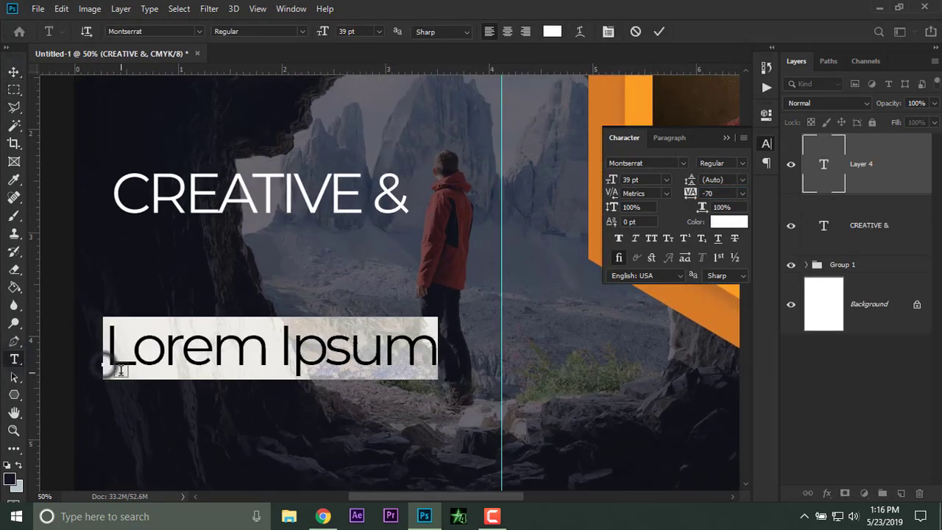
pyautogui.write('CORPORATE')
pyautogui.hotkey('ctrl', 'a')
pyautogui.click(742, 162)
pyautogui.click(741, 200)
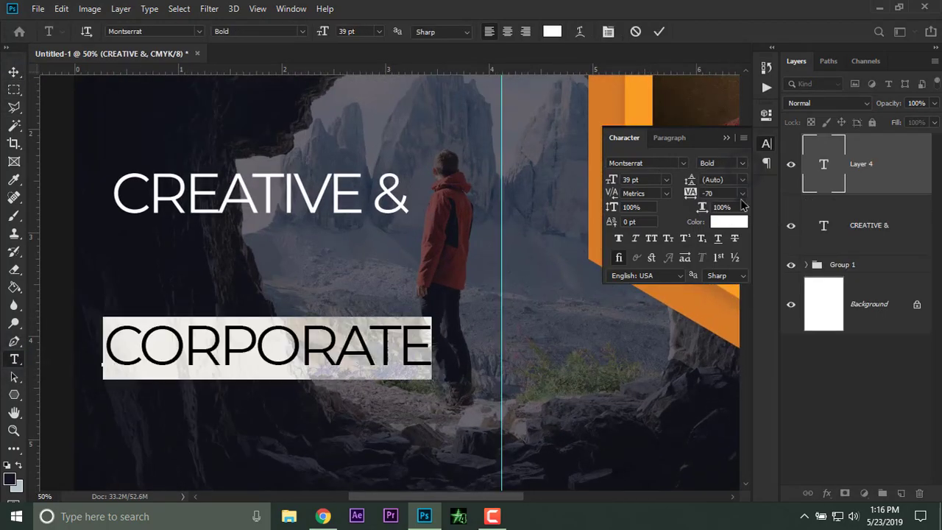
# - Enlarge the CORPORATE text to 50 pt and move it up directly beneath "CREATIVE &"
pyautogui.click(13, 72)
pyautogui.click(612, 180)
pyautogui.write('50')
pyautogui.press('Return')
pyautogui.moveTo(198, 328); pyautogui.dragTo(210, 232)
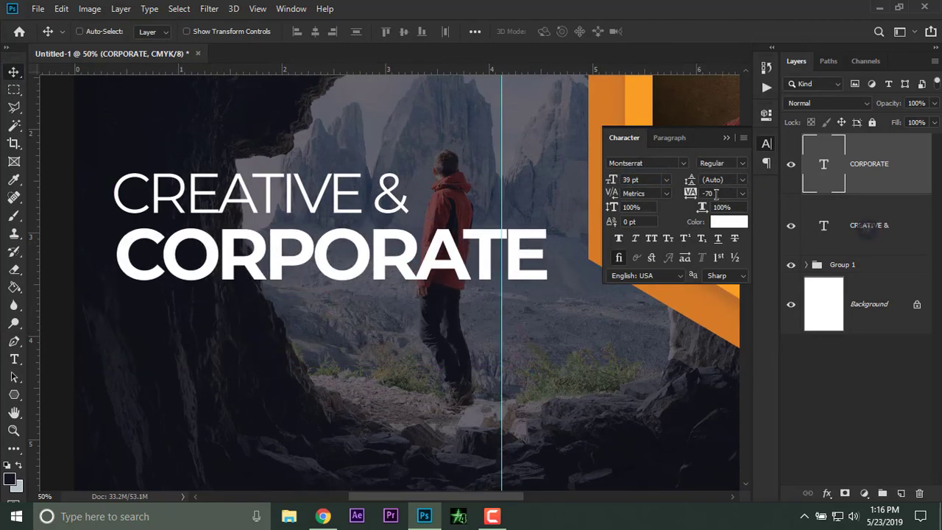
# - Reduce the "CREATIVE &" text to 30 pt and line up its left edge with CORPORATE
pyautogui.click(869, 227)
pyautogui.moveTo(647, 181); pyautogui.dragTo(557, 178)
pyautogui.write('30')
pyautogui.press('Return')
pyautogui.moveTo(223, 209); pyautogui.dragTo(229, 210)
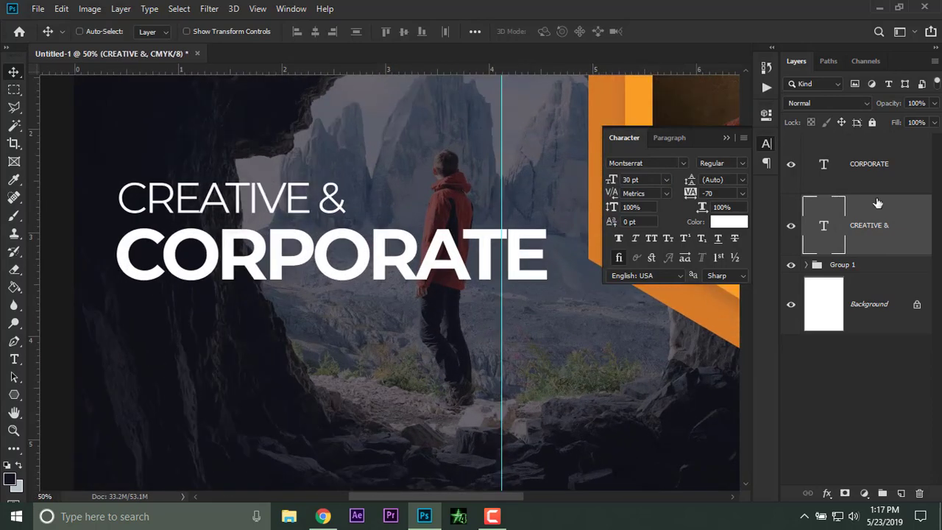
# - Recolor the CORPORATE text with the light orange sampled from the hexagon frame (f99d25)
pyautogui.click(868, 163)
pyautogui.click(728, 221)
pyautogui.click(640, 95)
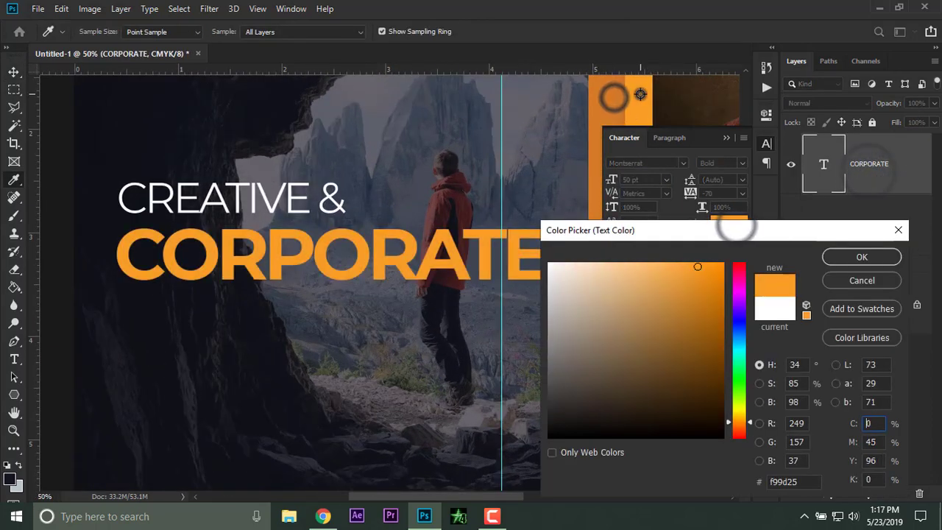
pyautogui.click(860, 258)
pyautogui.hotkey('ctrl', '0')
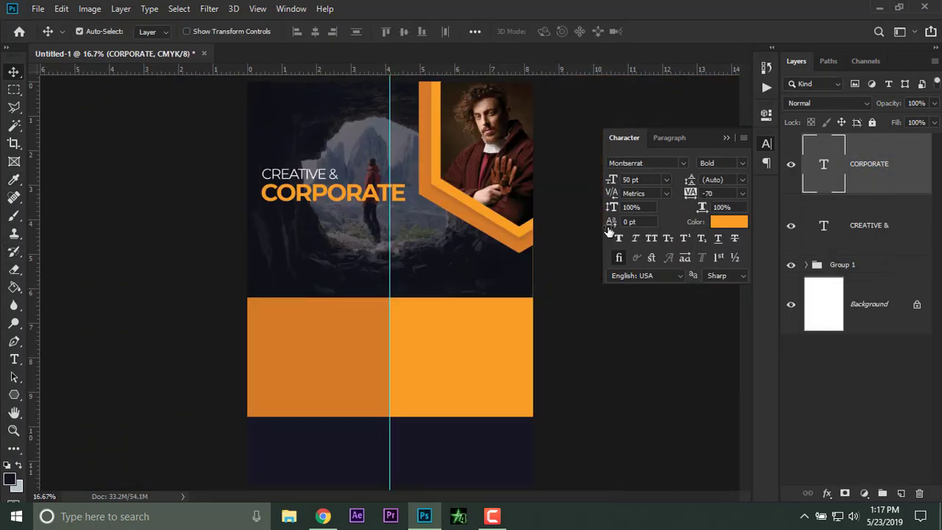
# - Duplicate the CORPORATE text layer, color the copy white, and replace its wording with "FLYER"
pyautogui.hotkey('ctrl', 'j')
pyautogui.click(729, 221)
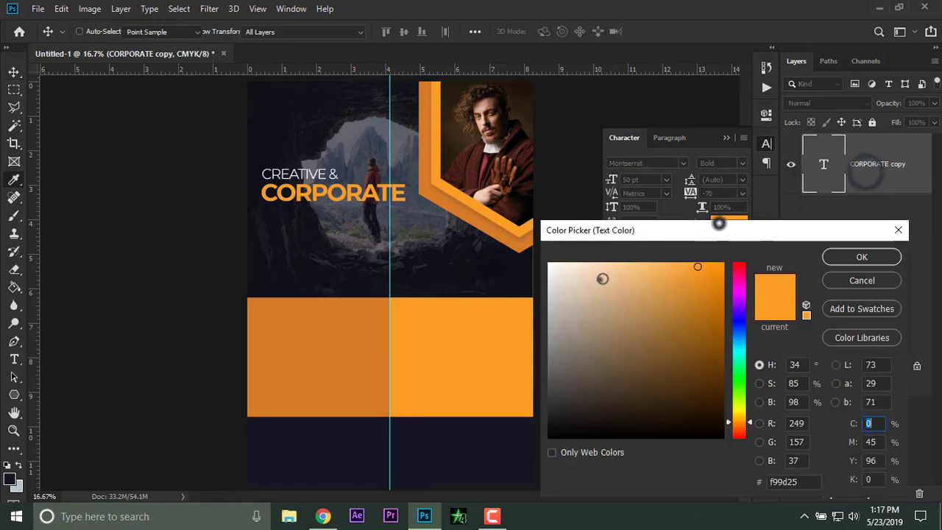
pyautogui.click(599, 277)
pyautogui.click(866, 255)
pyautogui.press('t')
pyautogui.click(274, 195)
pyautogui.hotkey('ctrl', 'a')
pyautogui.write('FLYER')
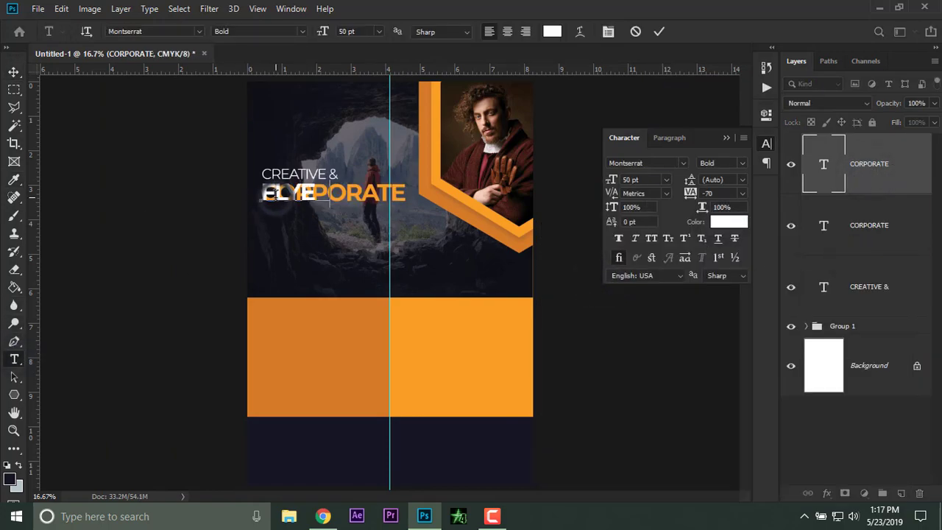